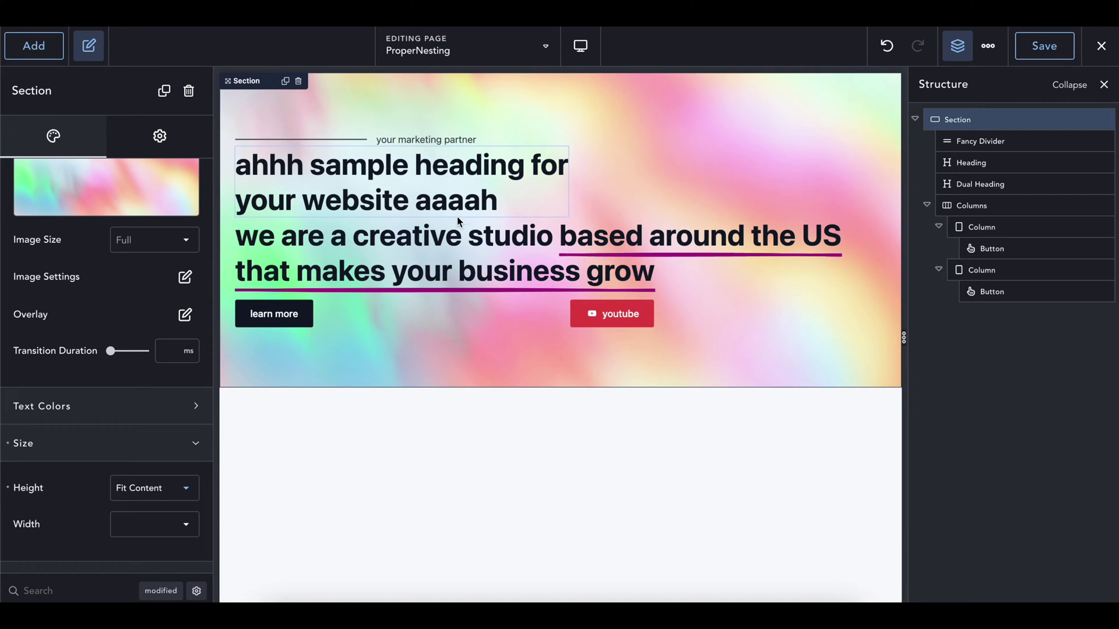
- Inspect the hero's tagline divider, heading, dual heading, button columns and section
left_click(412, 166)
left_click(460, 146)
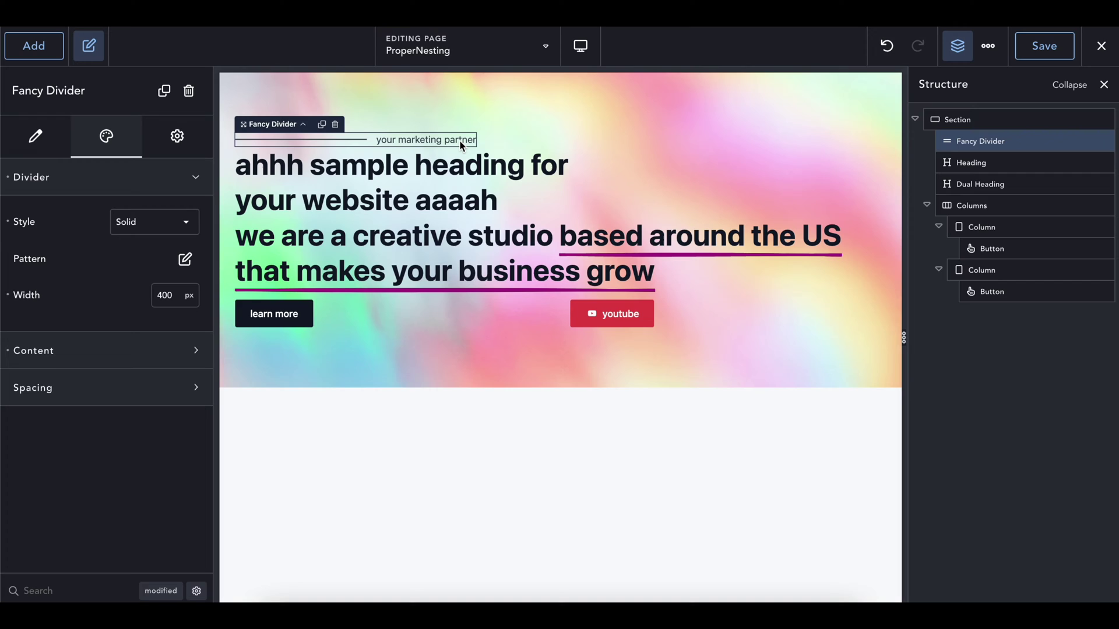
left_click(422, 169)
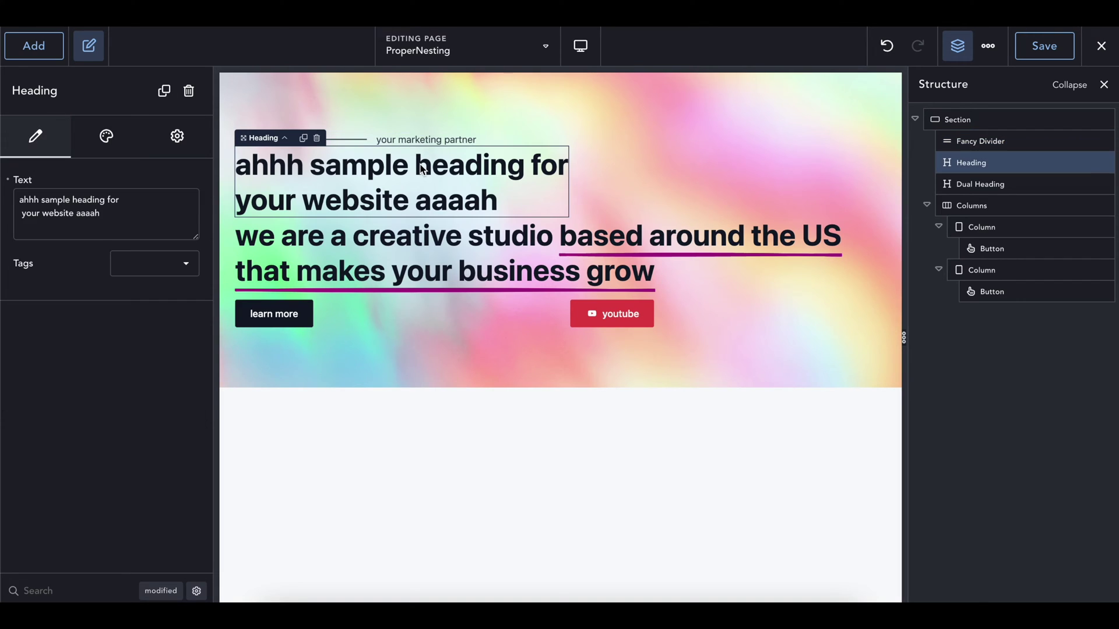
left_click(435, 236)
left_click(358, 318)
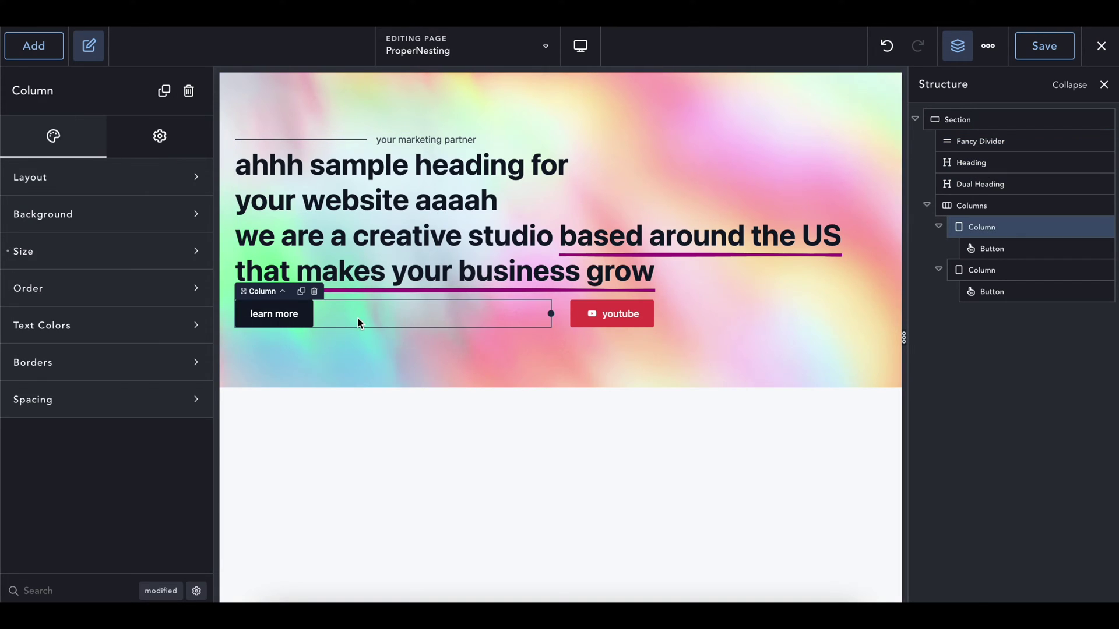
left_click(586, 303)
left_click(707, 307)
left_click(532, 320)
left_click(536, 358)
- Preview the hero at Phone Portrait width, then return to the Desktop view
left_click(580, 46)
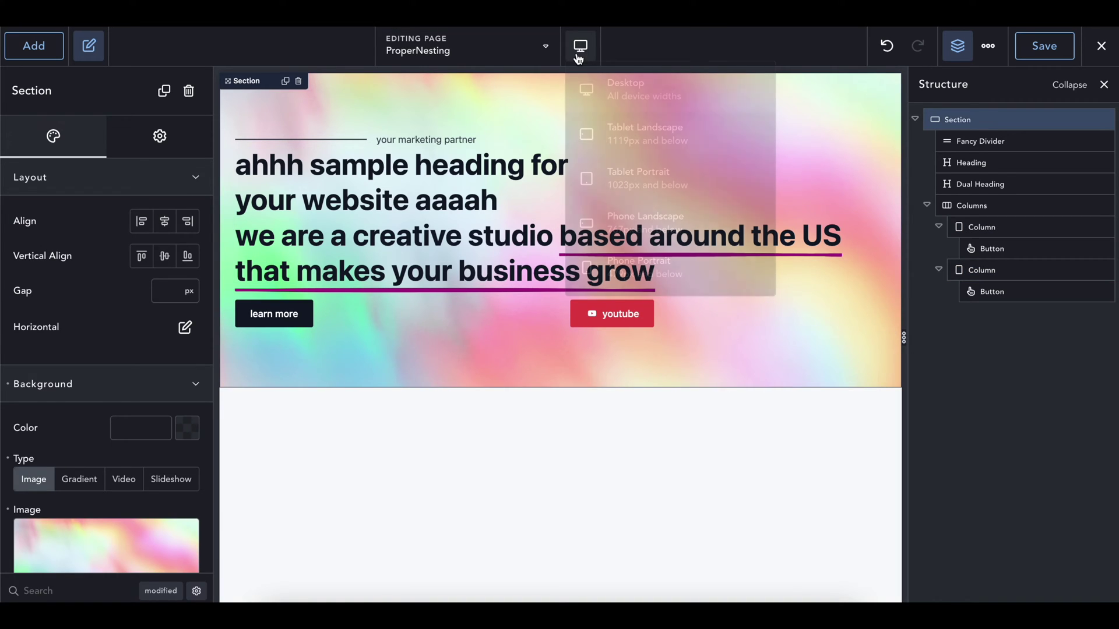
left_click(606, 262)
scroll(602, 338, "down", 3)
scroll(603, 338, "up", 3)
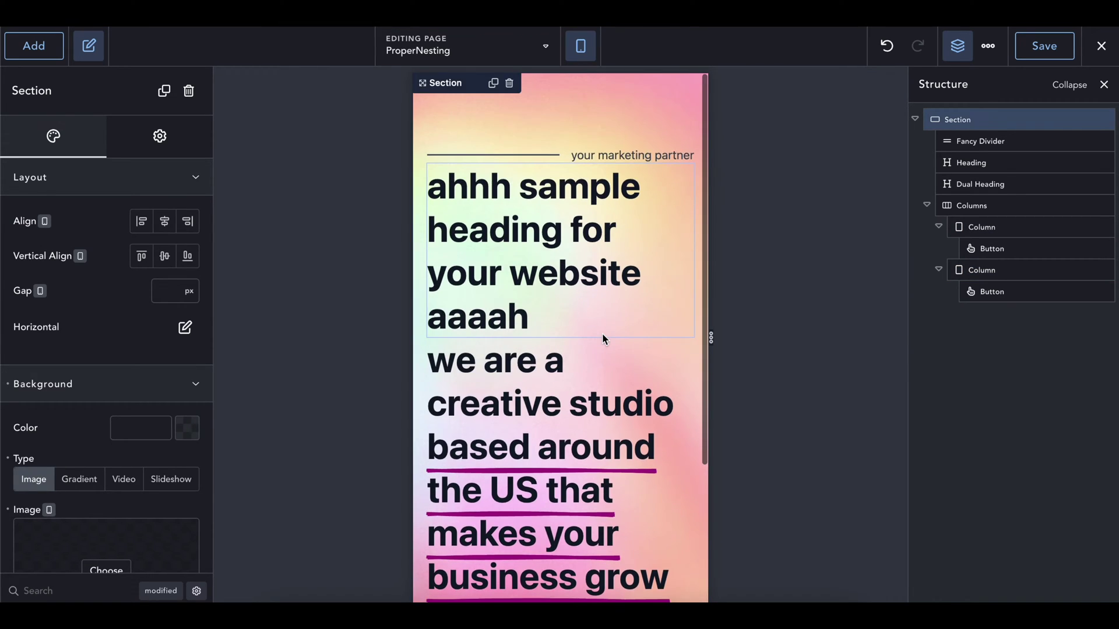
scroll(602, 338, "down", 3)
left_click(580, 45)
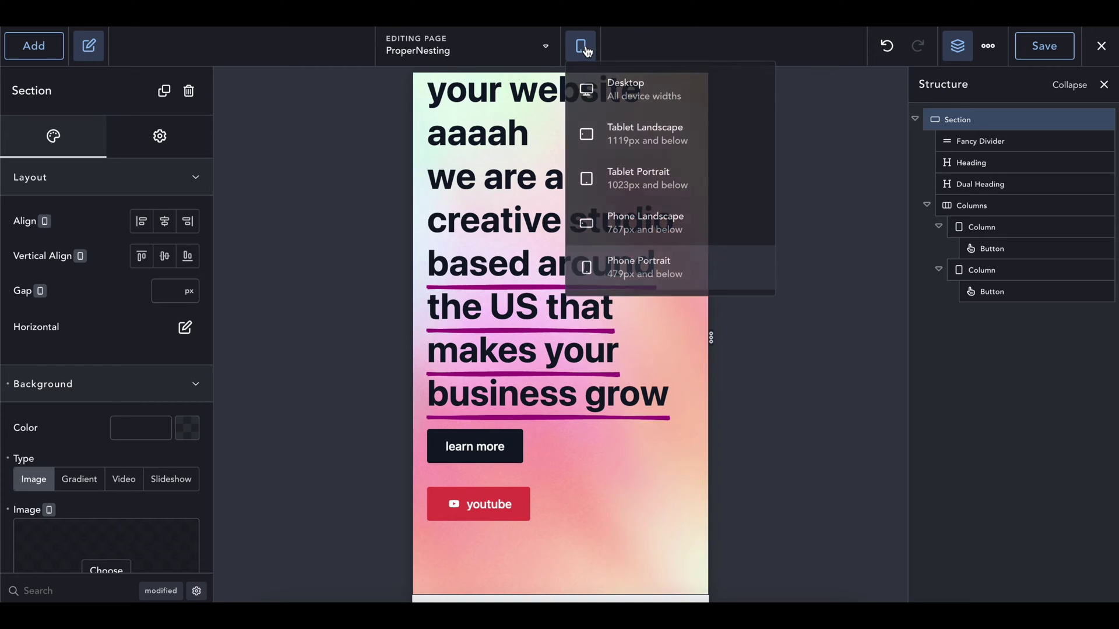
left_click(591, 95)
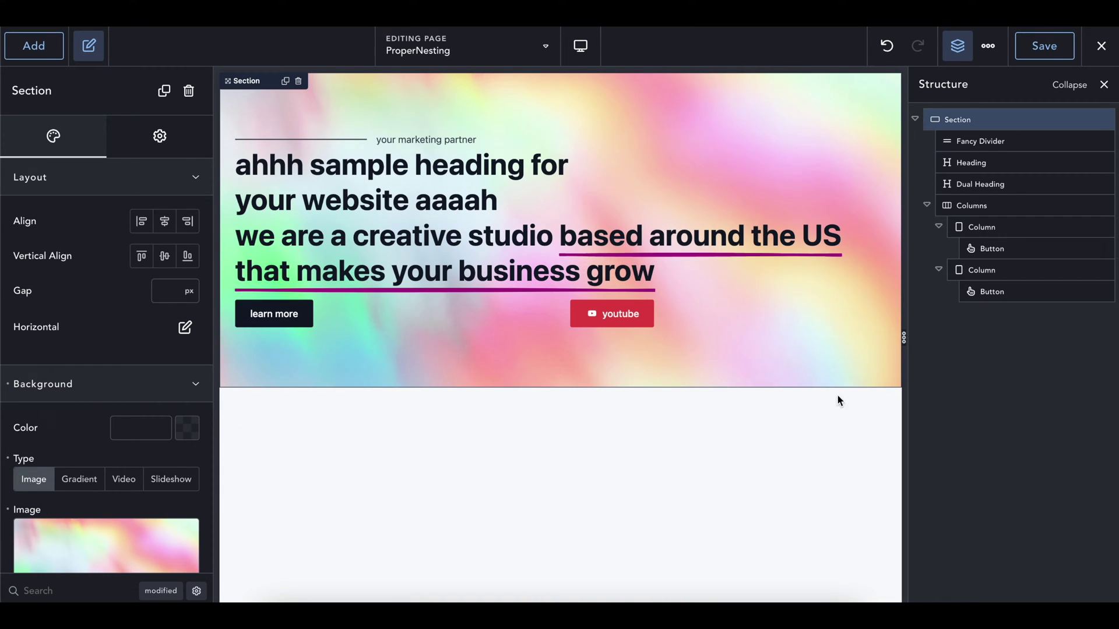
- Duplicate the hero section with Ctrl+D and reselect the original section
key("ctrl+d")
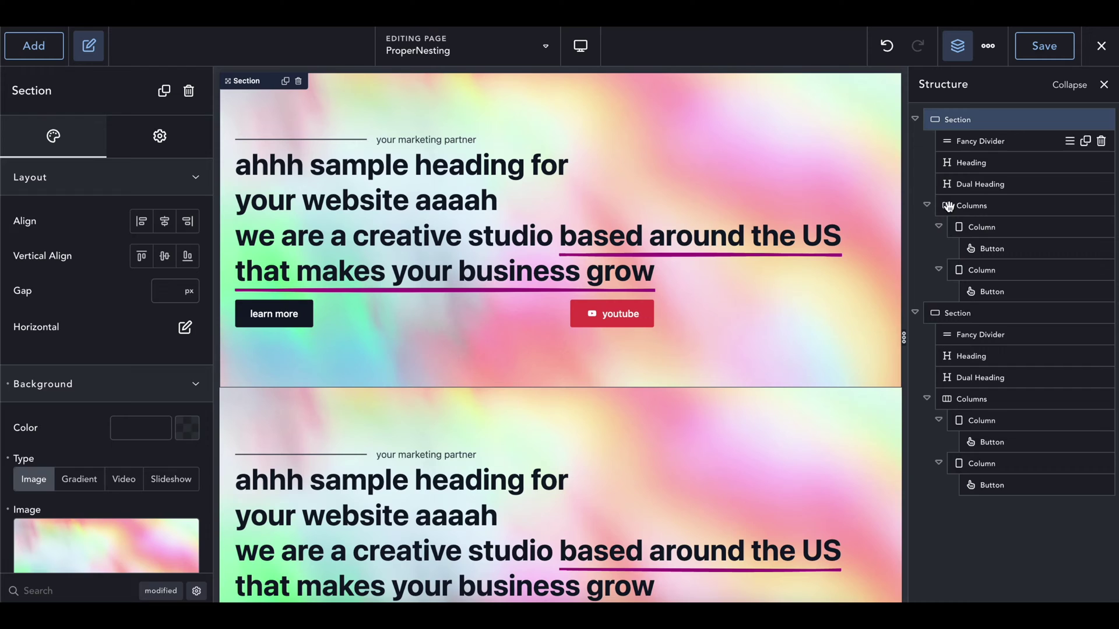
left_click(957, 313)
left_click(981, 334)
left_click(973, 120)
- Set the original hero section's height to Viewport
scroll(547, 244, "down", 1)
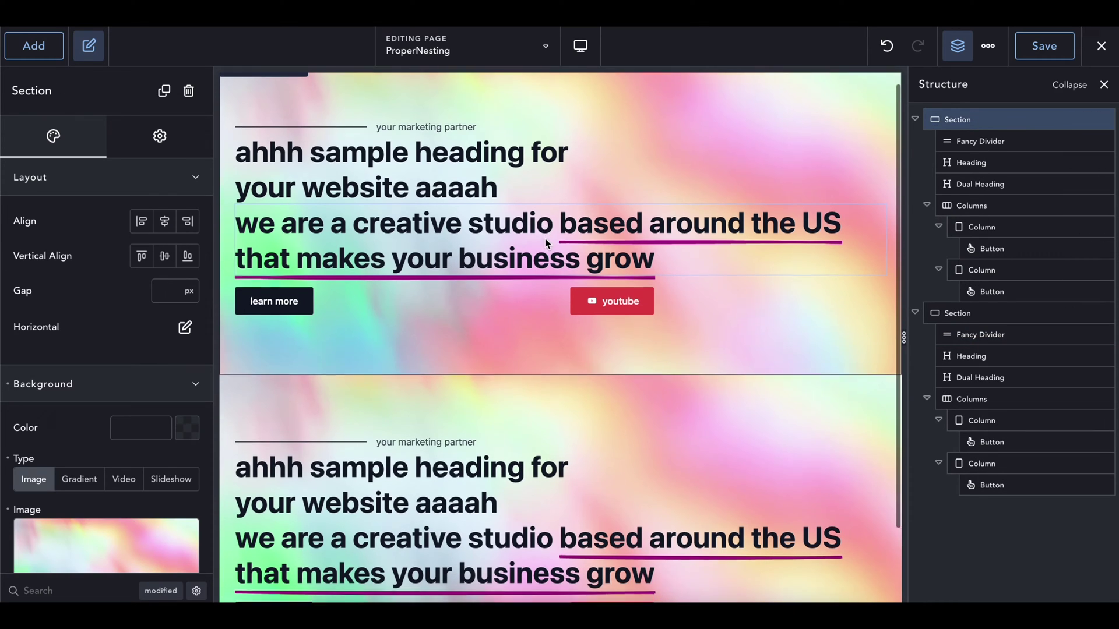
scroll(547, 244, "up", 1)
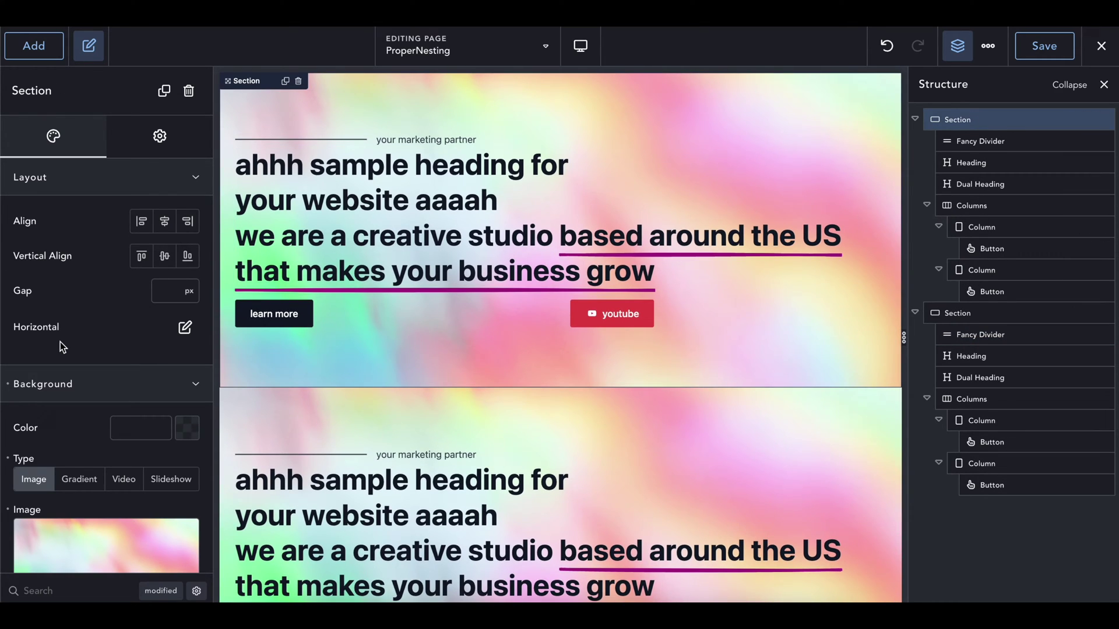
scroll(60, 342, "down", 8)
scroll(106, 408, "up", 4)
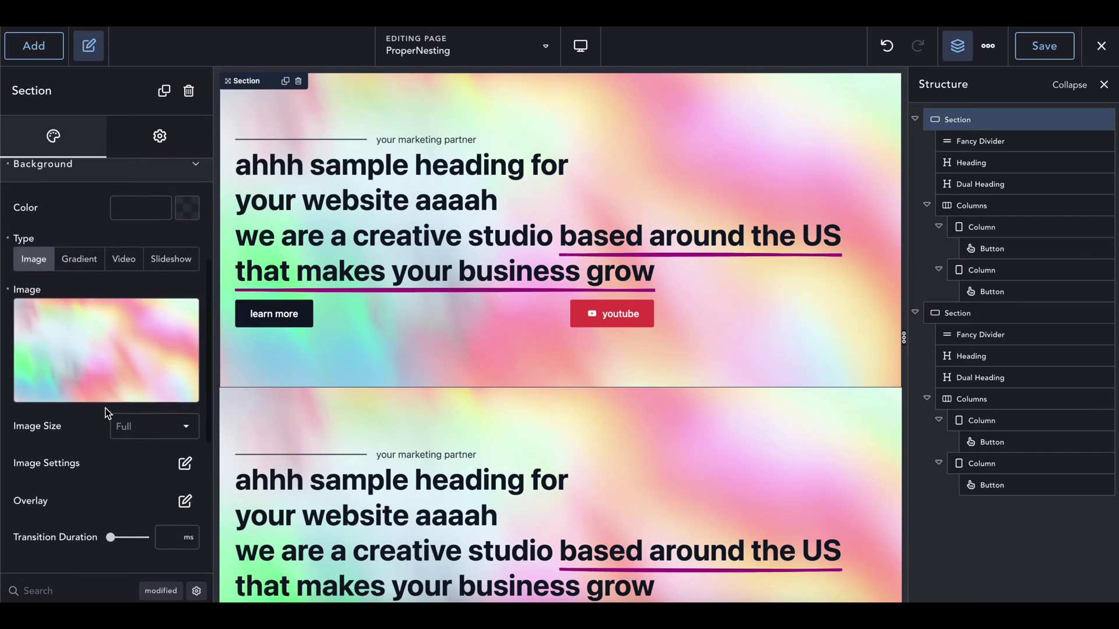
scroll(106, 408, "up", 4)
scroll(71, 277, "down", 8)
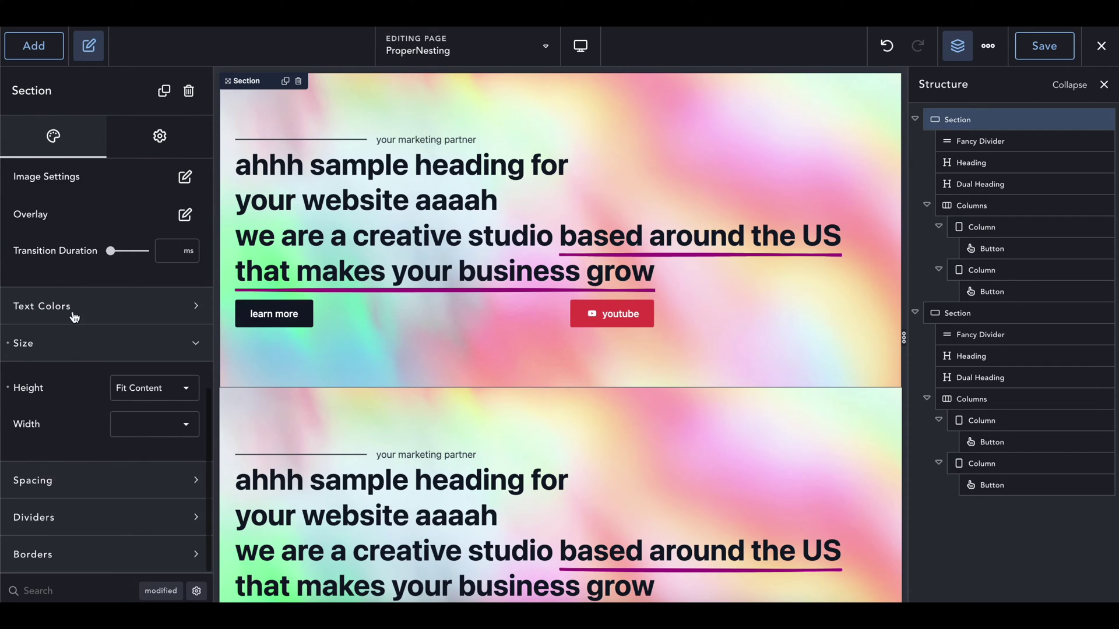
left_click(145, 388)
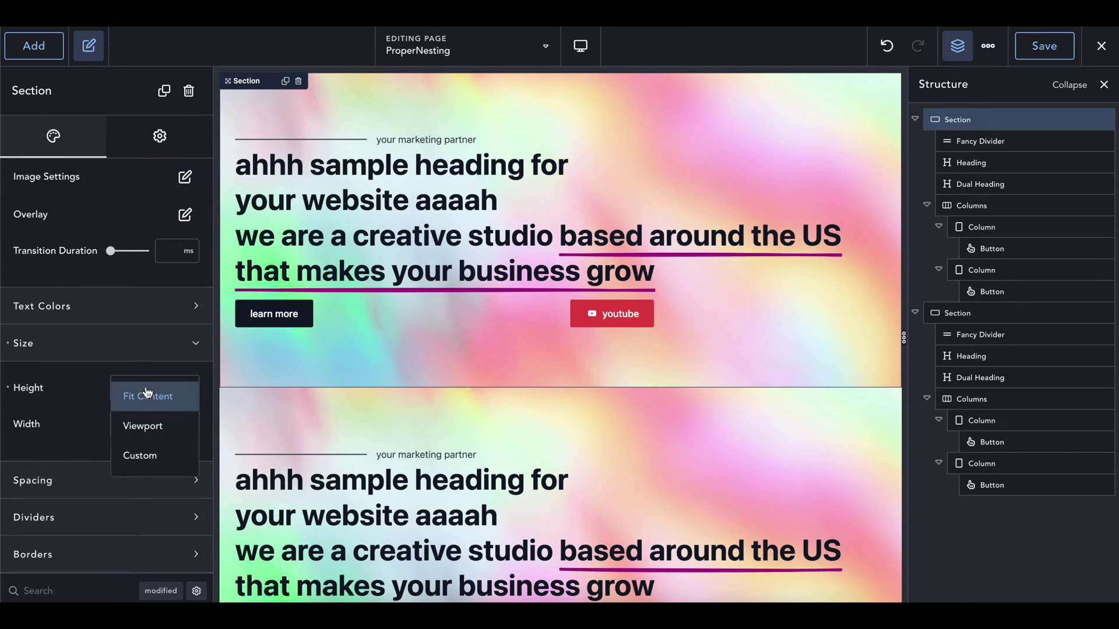
left_click(151, 428)
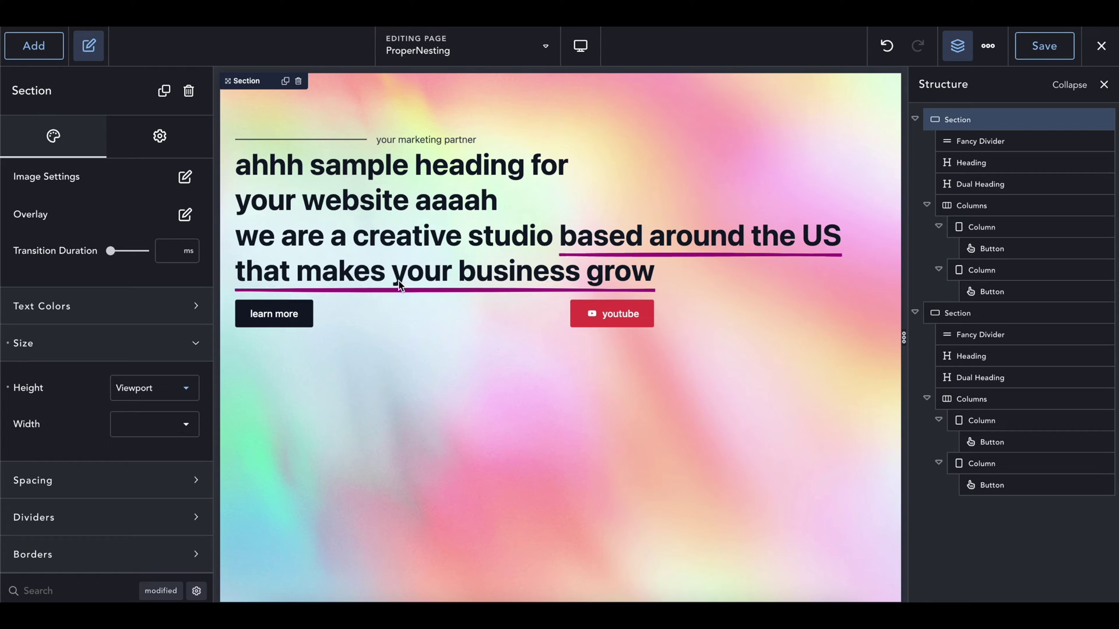
- Check the taller section in Phone Portrait preview, then switch back to Desktop
left_click(581, 45)
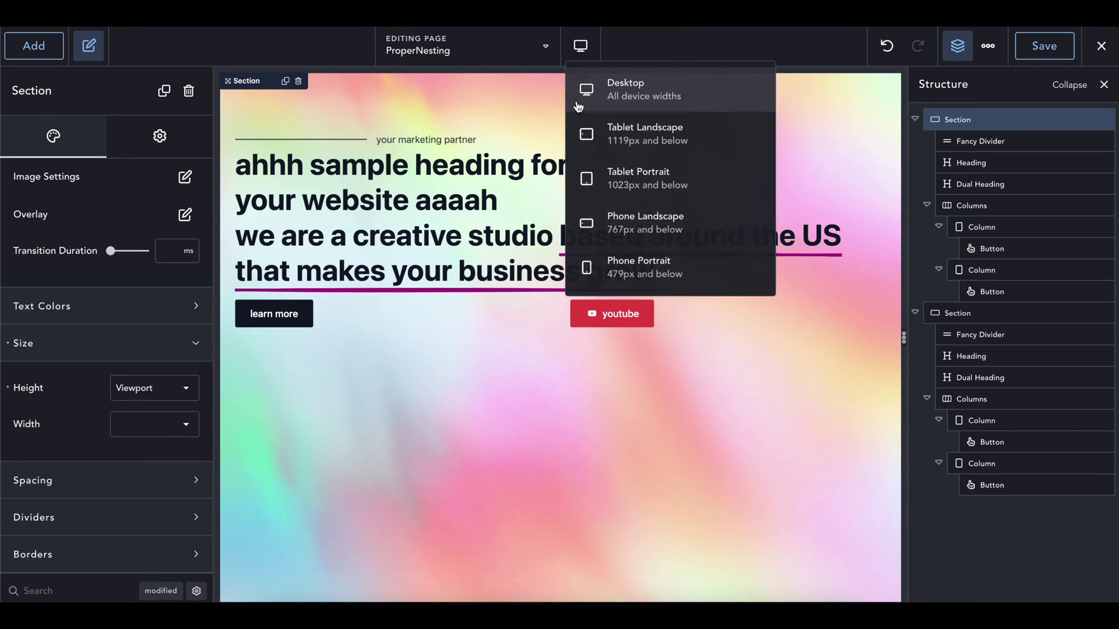
left_click(609, 260)
scroll(624, 328, "down", 3)
scroll(625, 331, "up", 3)
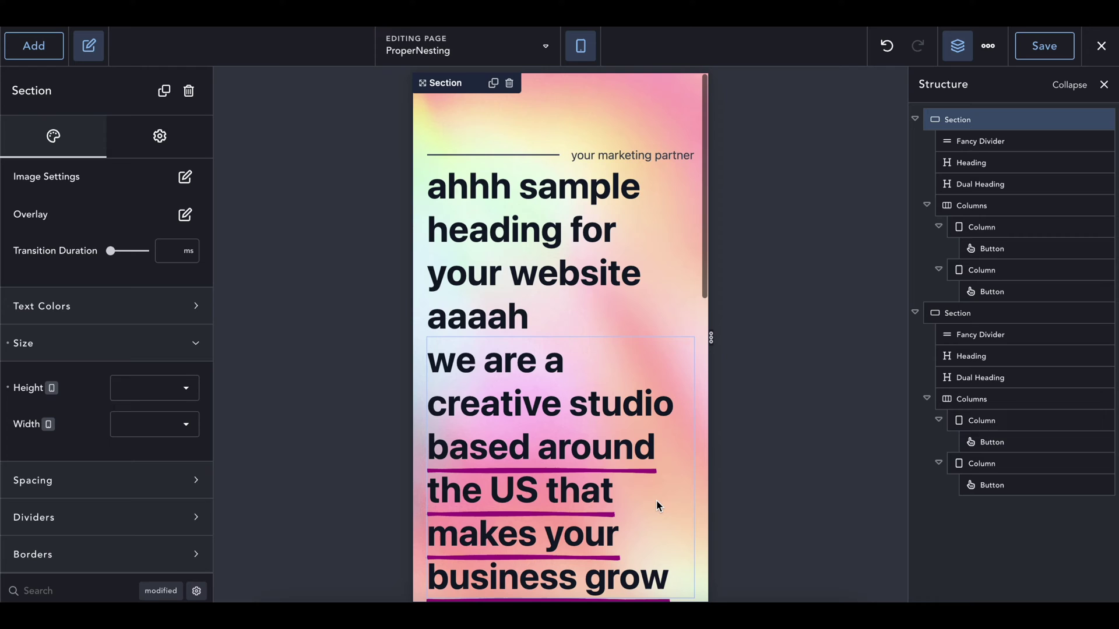
left_click(581, 45)
left_click(598, 92)
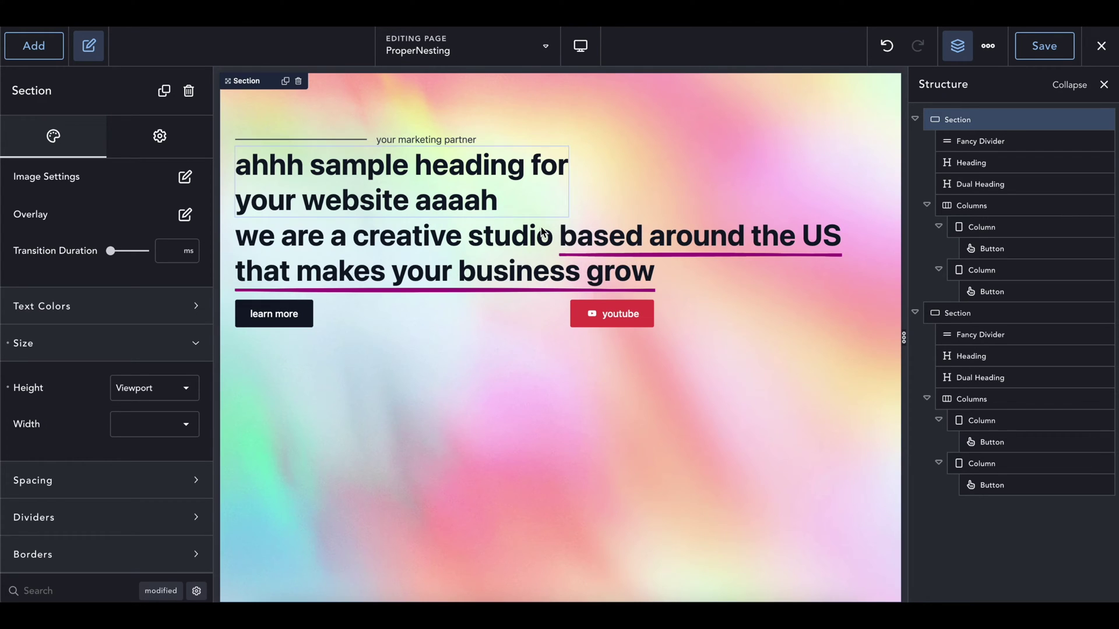
- Remove the line break before 'your' so the heading reads 'ahhh sample heading for your website aaaah'
left_click(436, 136)
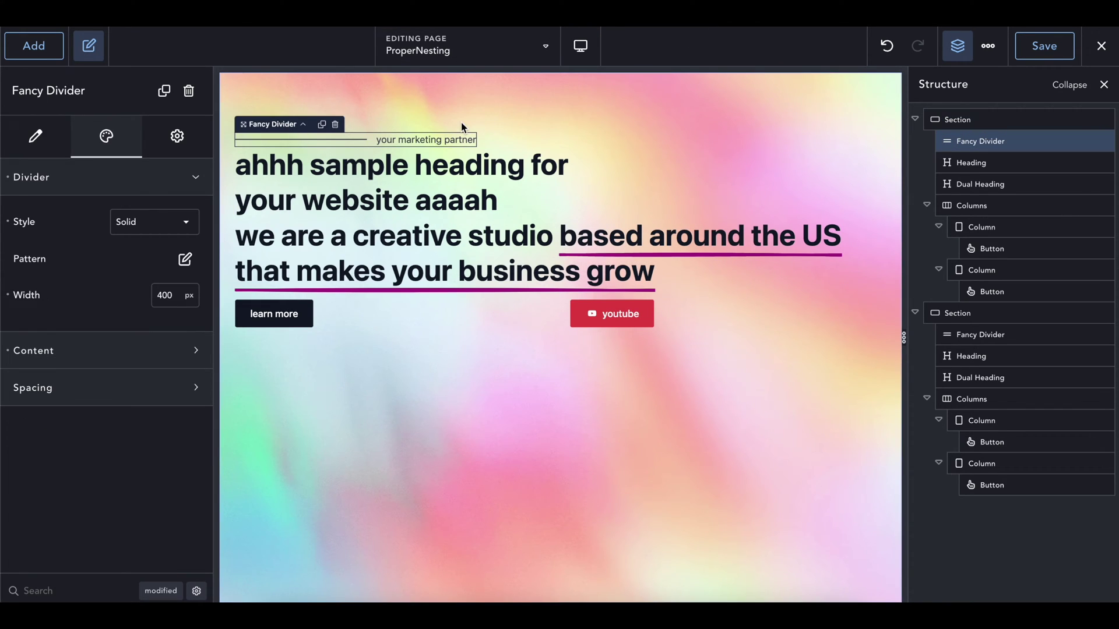
left_click(971, 163)
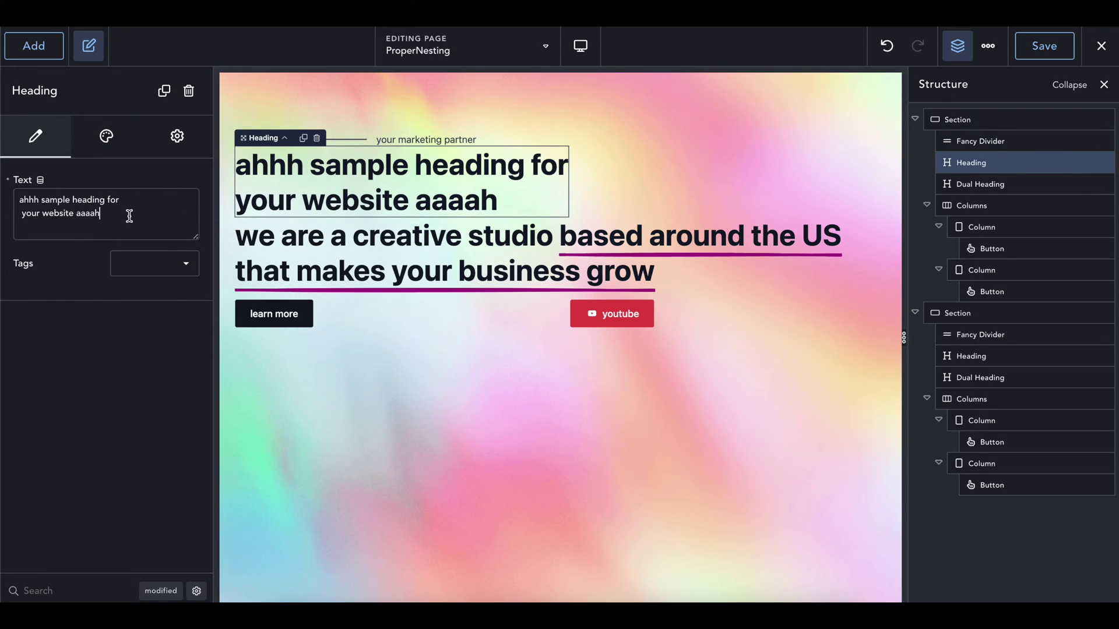
left_click(24, 216)
key("BackSpace")
key("Return")
key("Return")
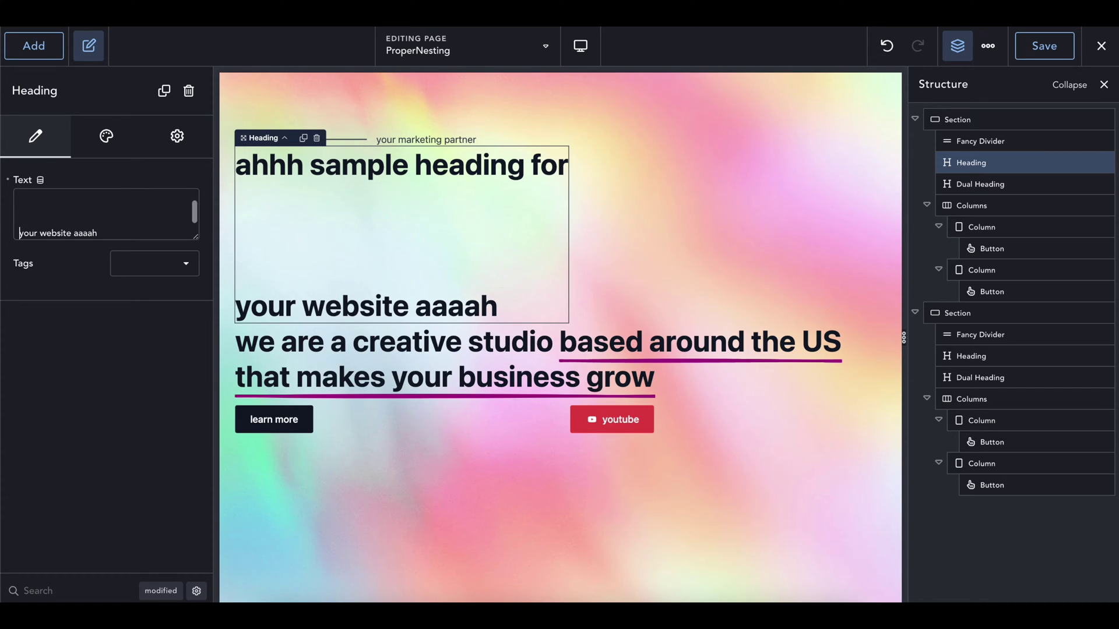
key("BackSpace")
key("BackSpace")
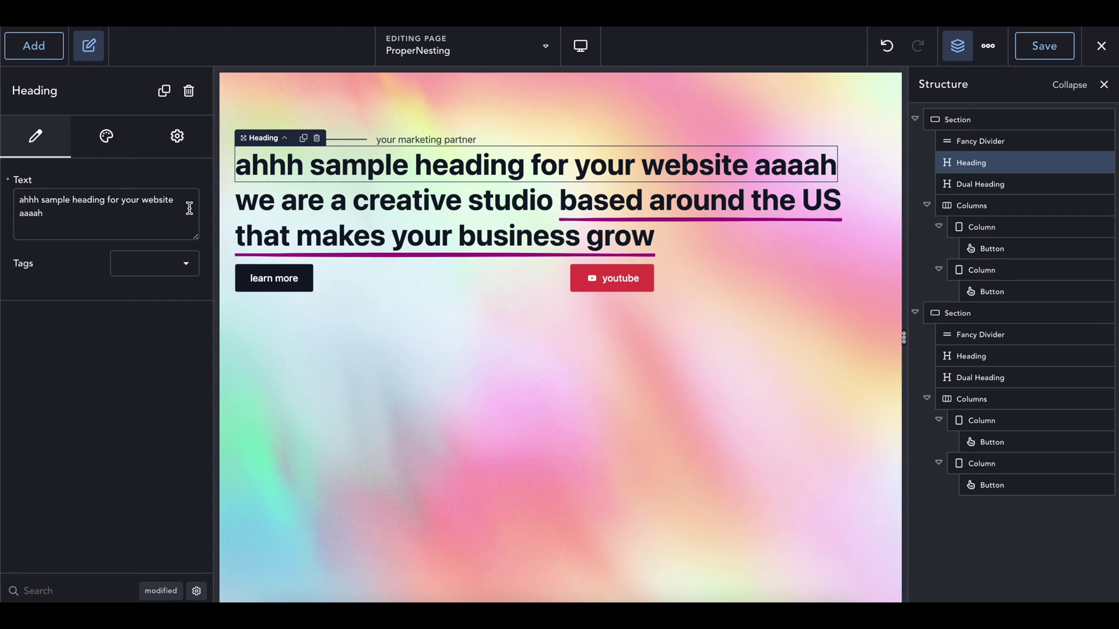
triple_click(135, 222)
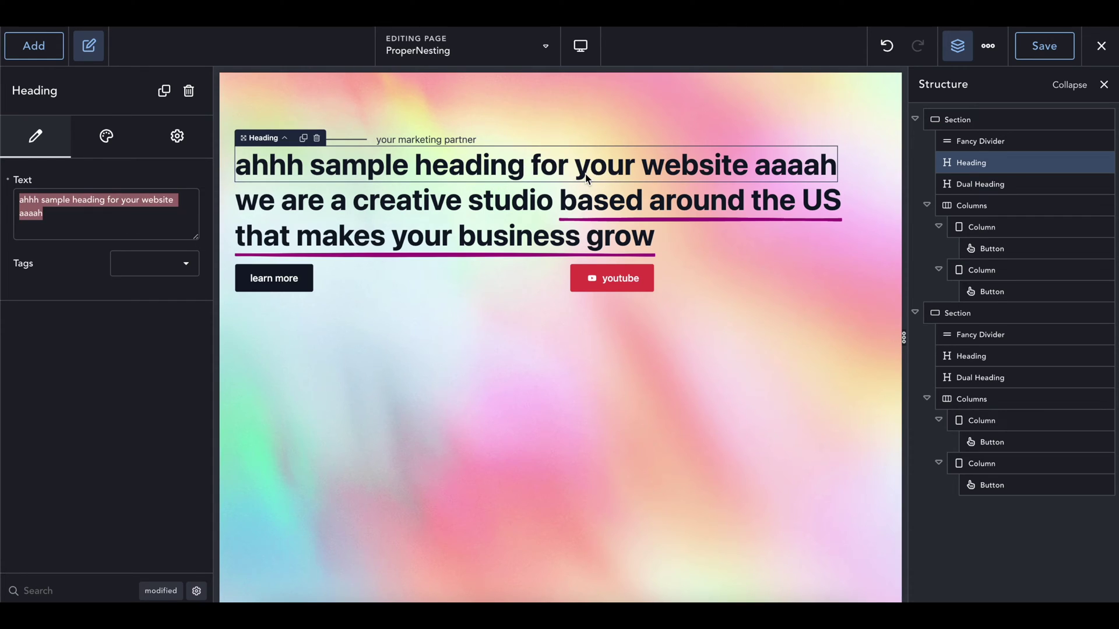
- Set the heading's width to 550 px so it wraps onto two lines
left_click(106, 138)
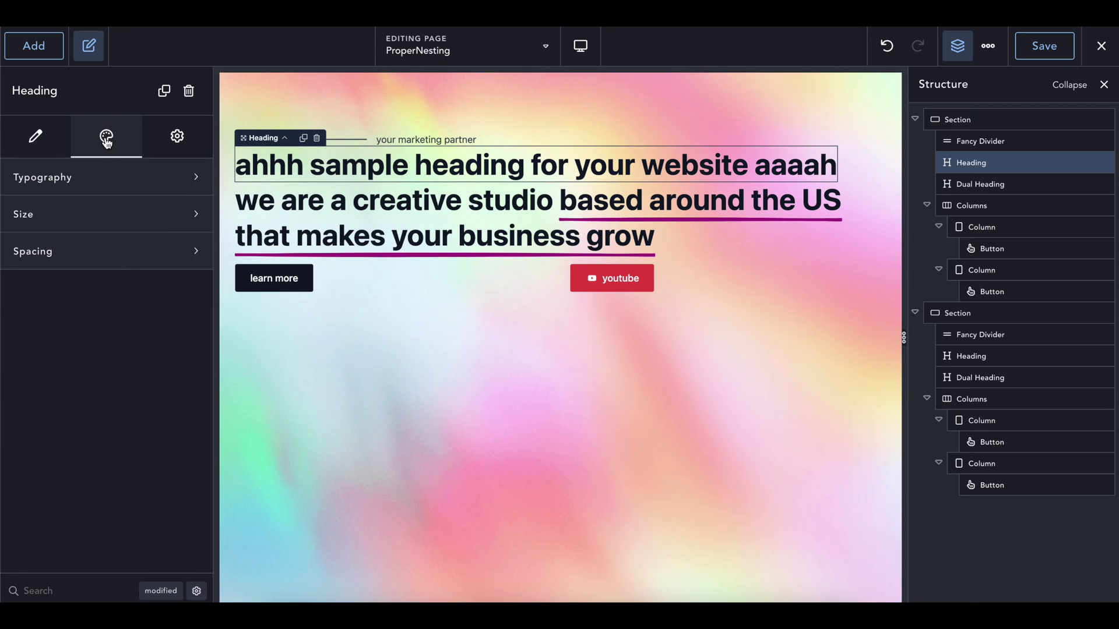
left_click(86, 216)
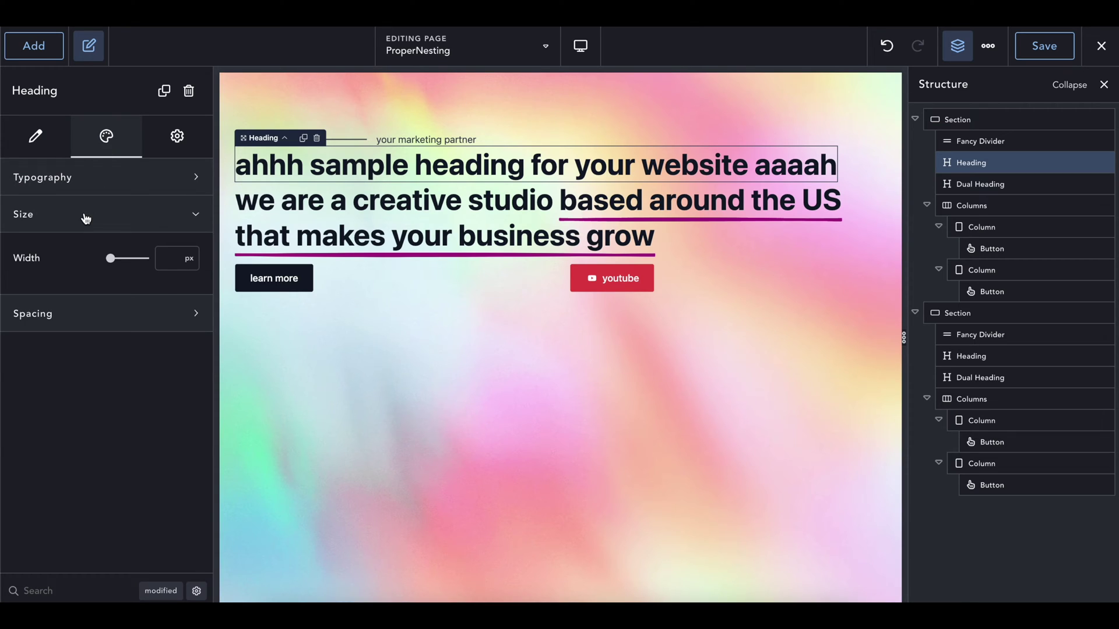
left_click(167, 258)
type("500")
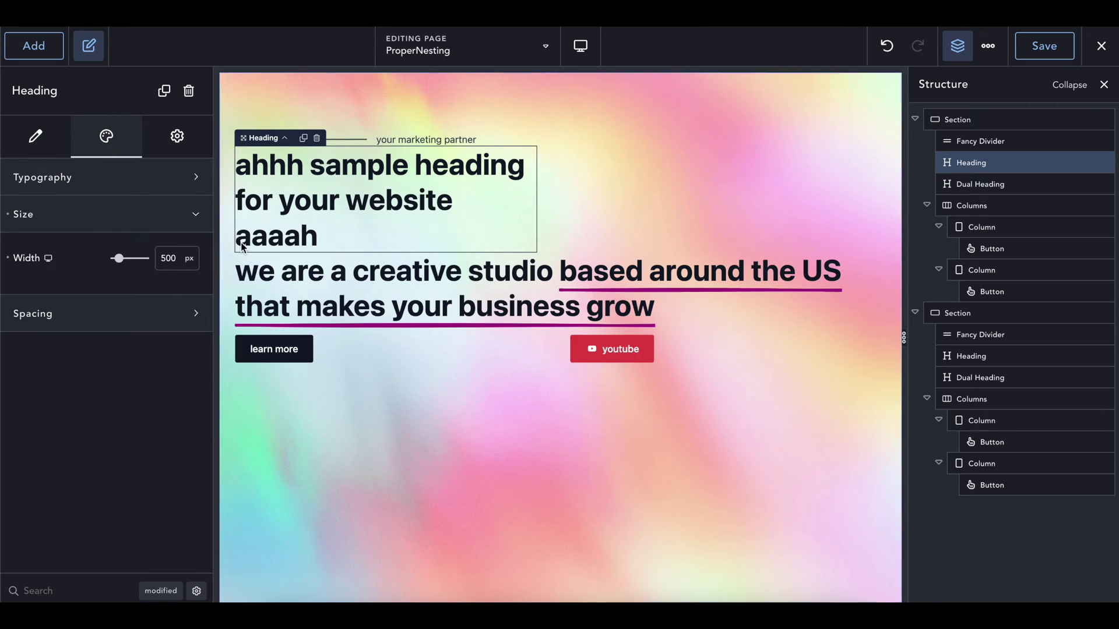
key("ctrl+a")
type("600")
key("ctrl+a")
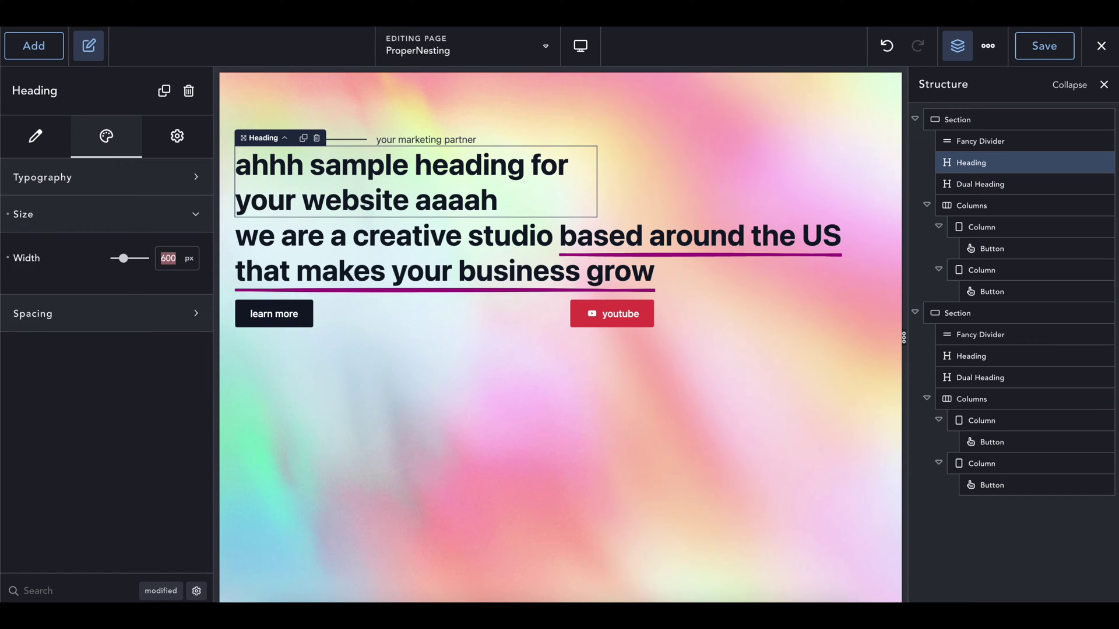
type("550")
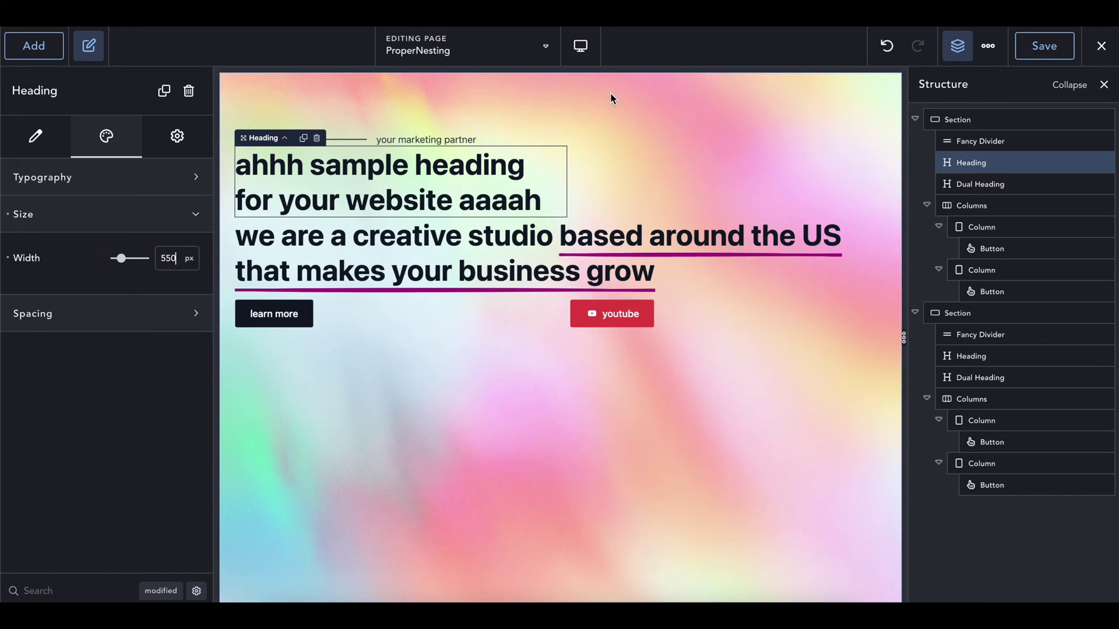
left_click(579, 106)
left_click(488, 164)
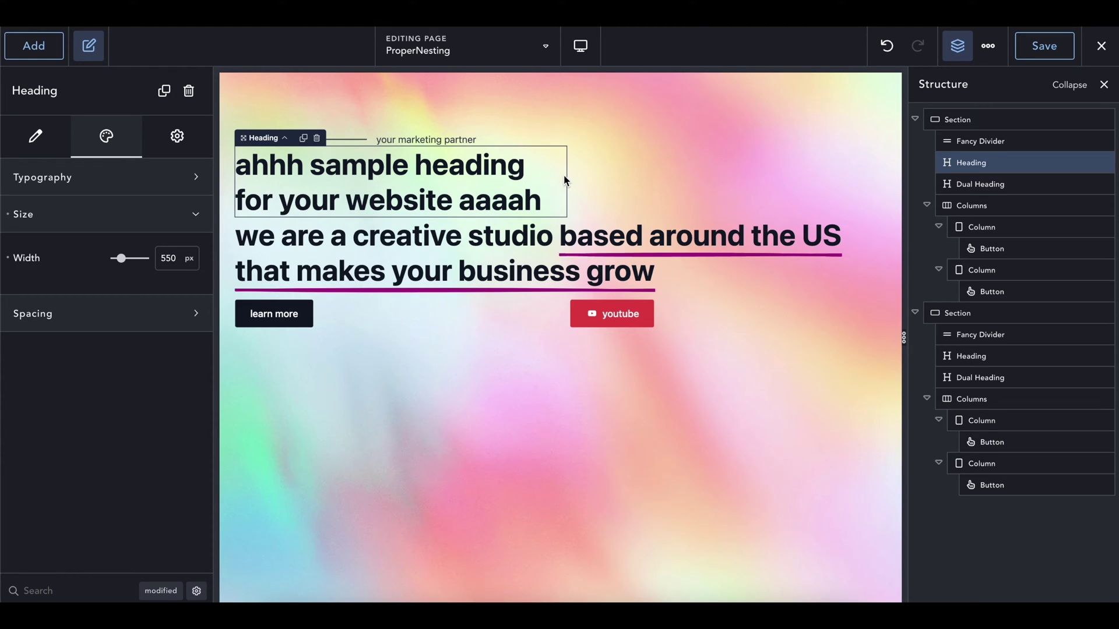
- Preview the hero at Tablet Portrait and Phone Portrait, then return to Desktop
left_click(581, 46)
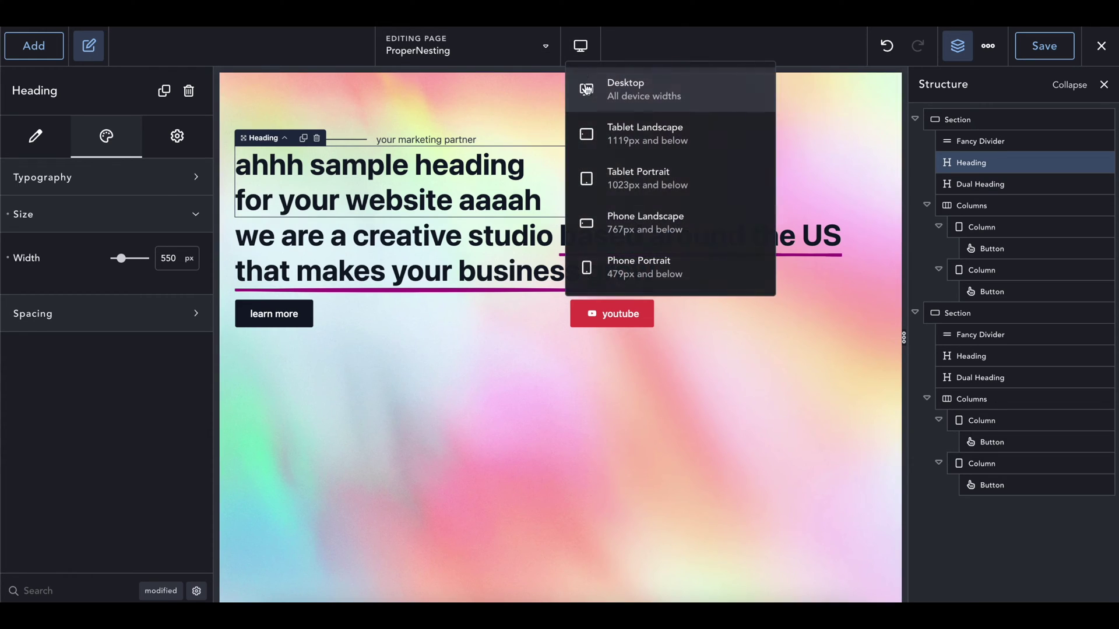
left_click(628, 181)
left_click(580, 45)
left_click(623, 267)
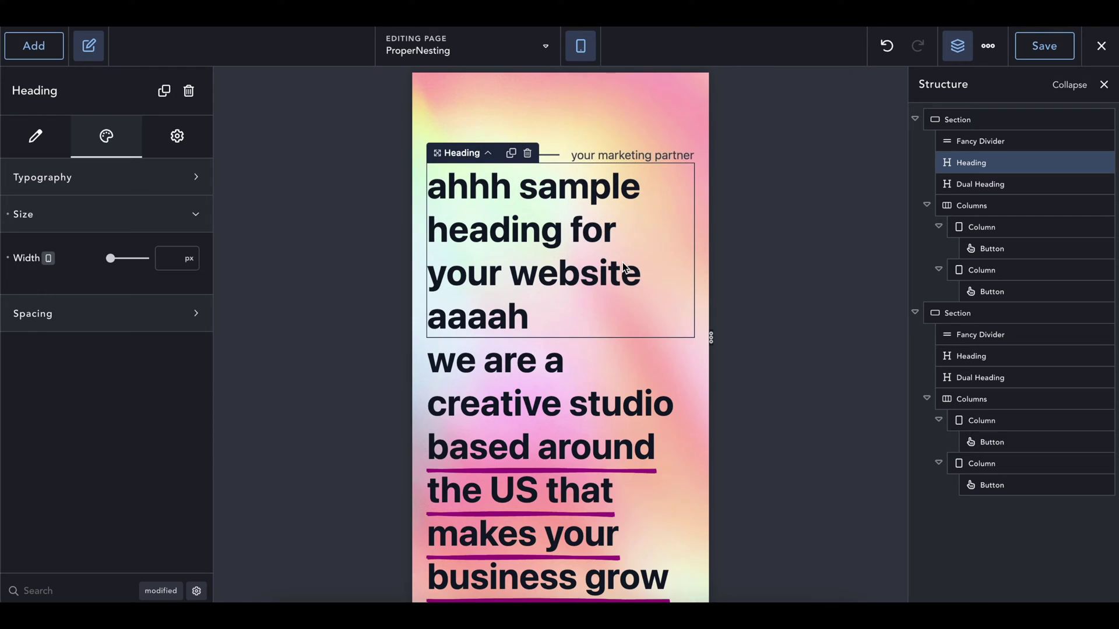
left_click(581, 44)
left_click(601, 90)
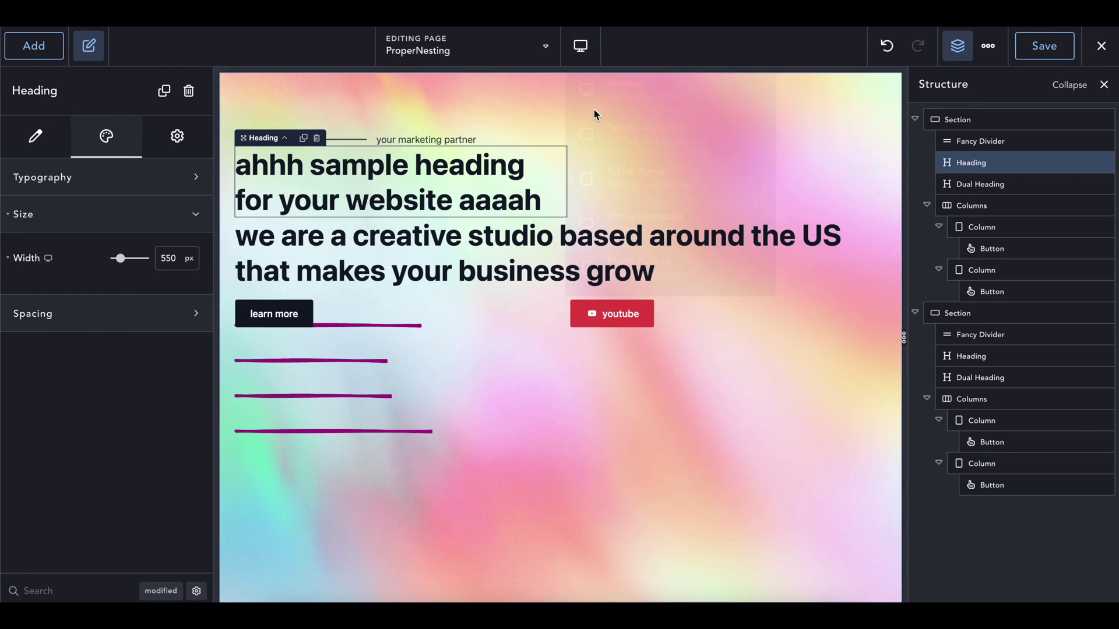
left_click(447, 197)
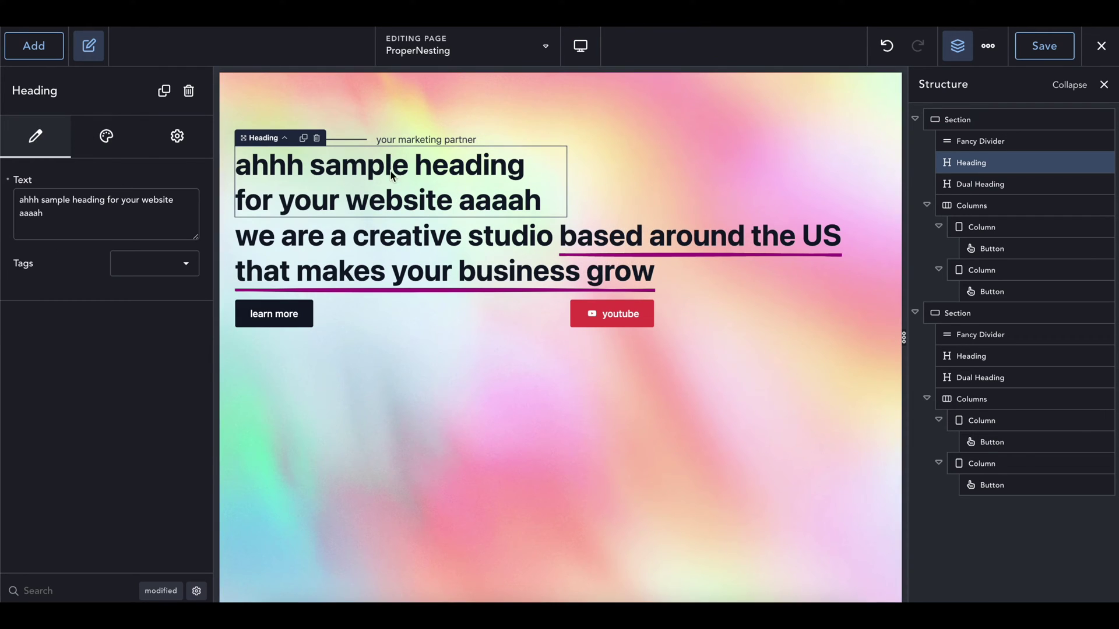
- Give the dual heading a 20 px top margin in its Spacing settings
left_click(540, 270)
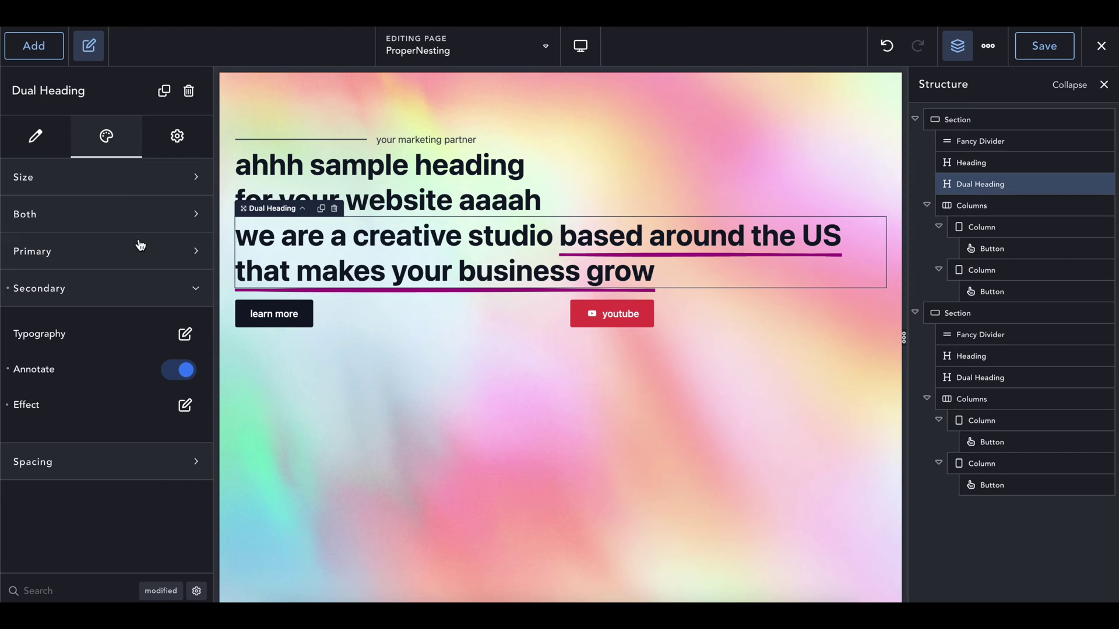
left_click(131, 455)
left_click(173, 494)
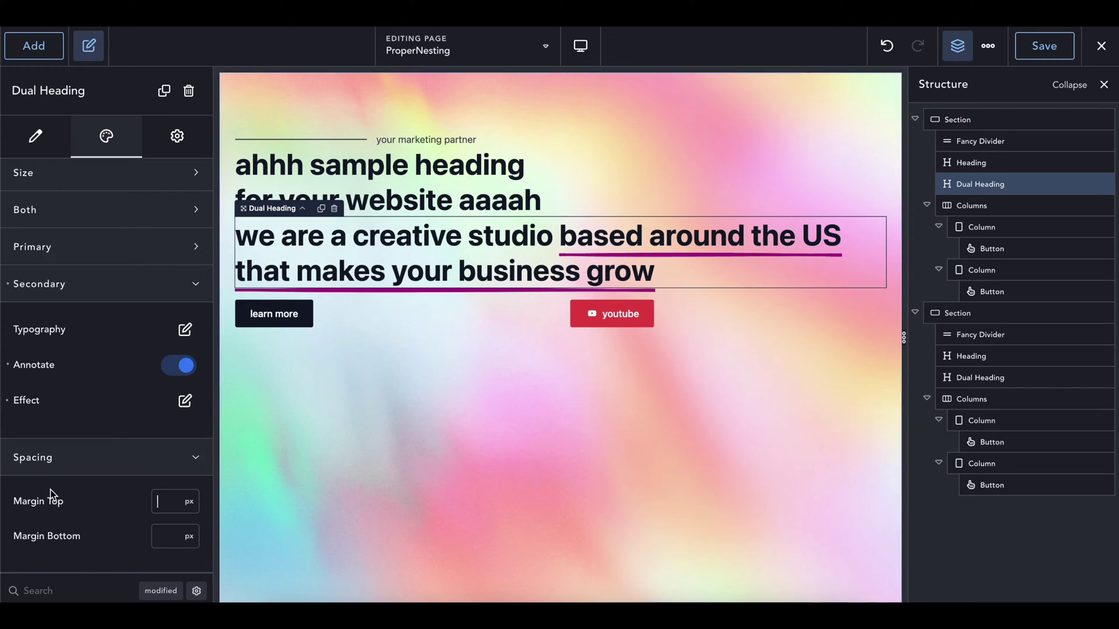
type("20")
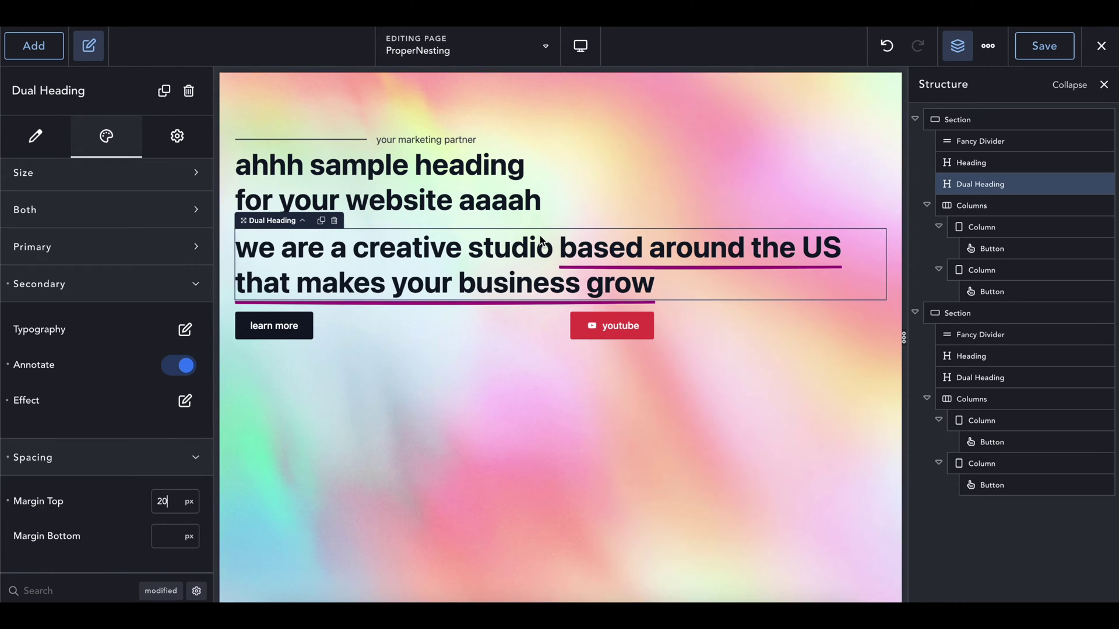
- Select the Columns block holding the learn more and youtube button columns
left_click(485, 404)
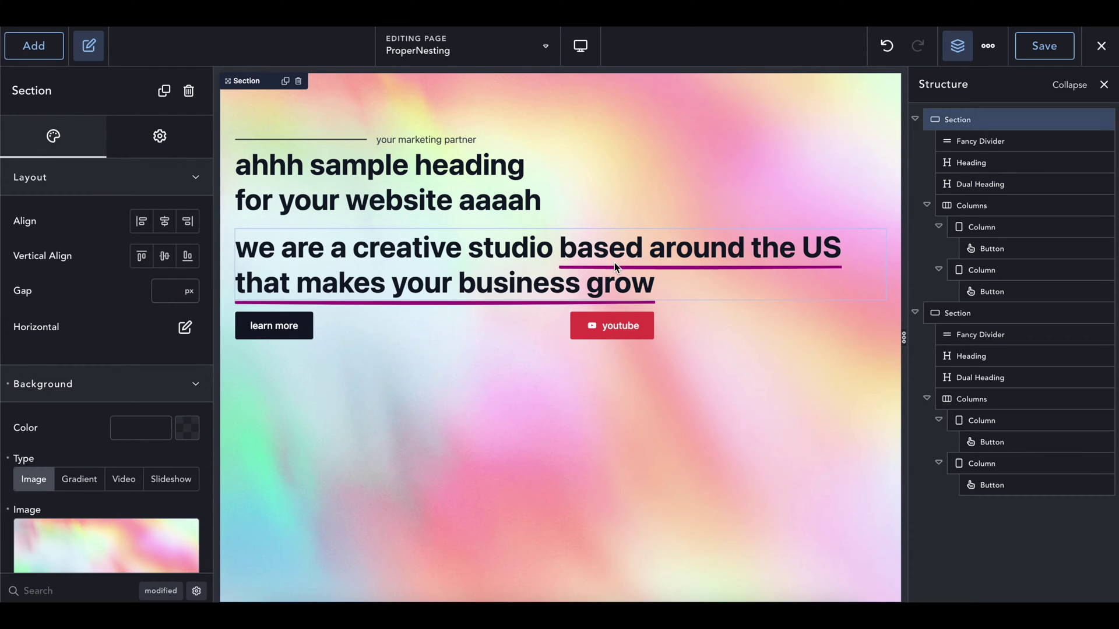
left_click(490, 337)
left_click(732, 309)
left_click(713, 330)
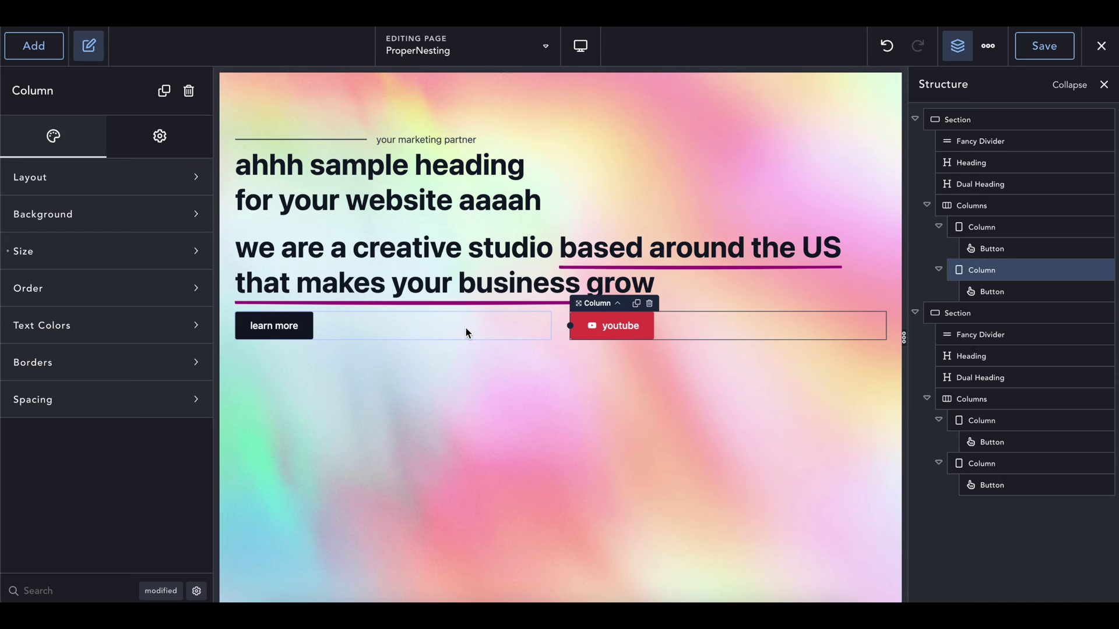
left_click(467, 329)
left_click(663, 326)
left_click(513, 337)
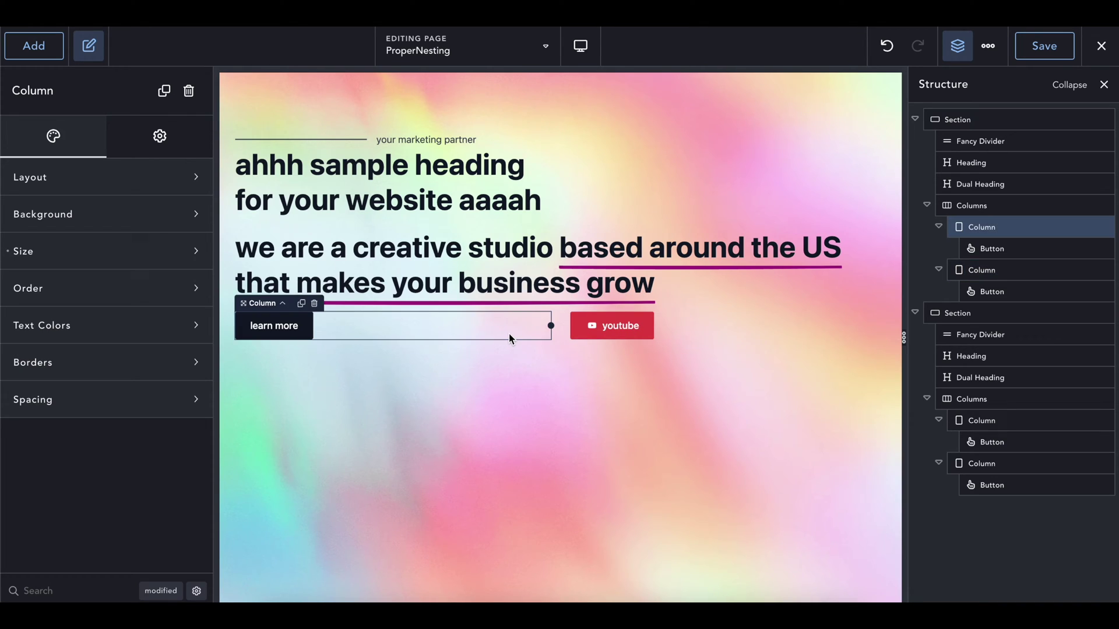
left_click(712, 329)
left_click(979, 209)
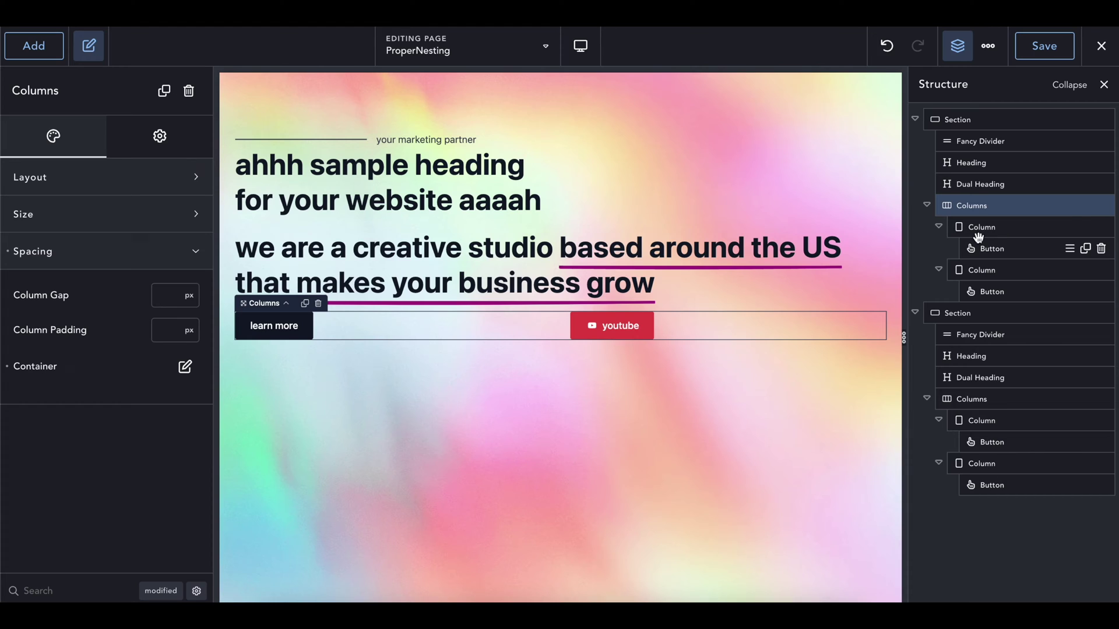
- Add a Div element and drag it above Columns, under the dual heading
left_click(35, 53)
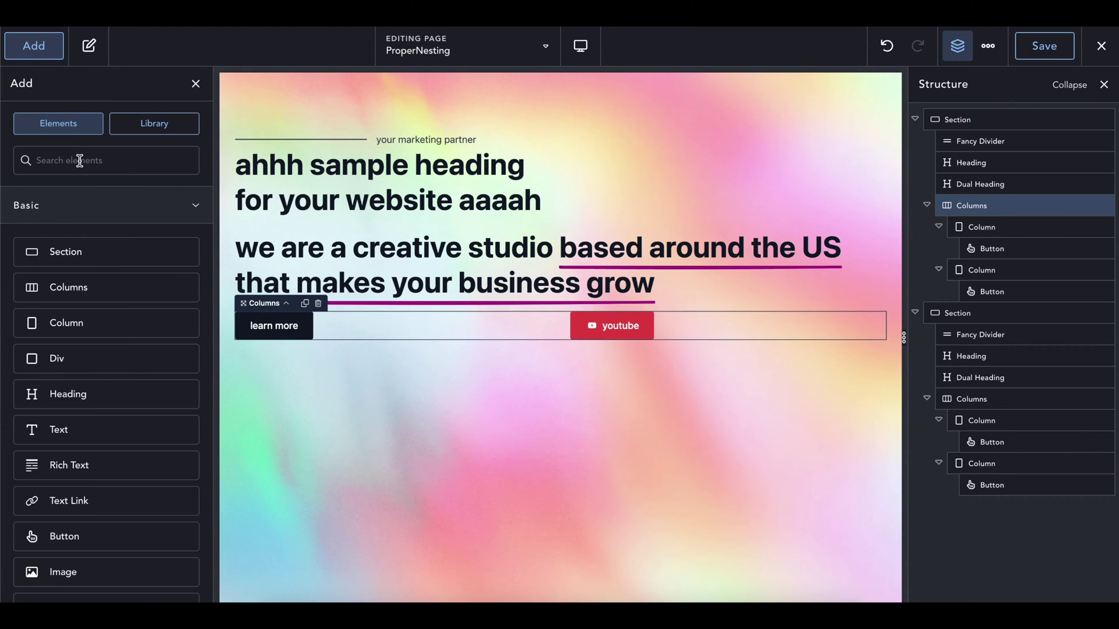
type("div")
left_click(70, 212)
left_click_drag(981, 319, 976, 204)
- Move the buttons into the Div and delete the emptied Columns block
left_click_drag(986, 264, 986, 227)
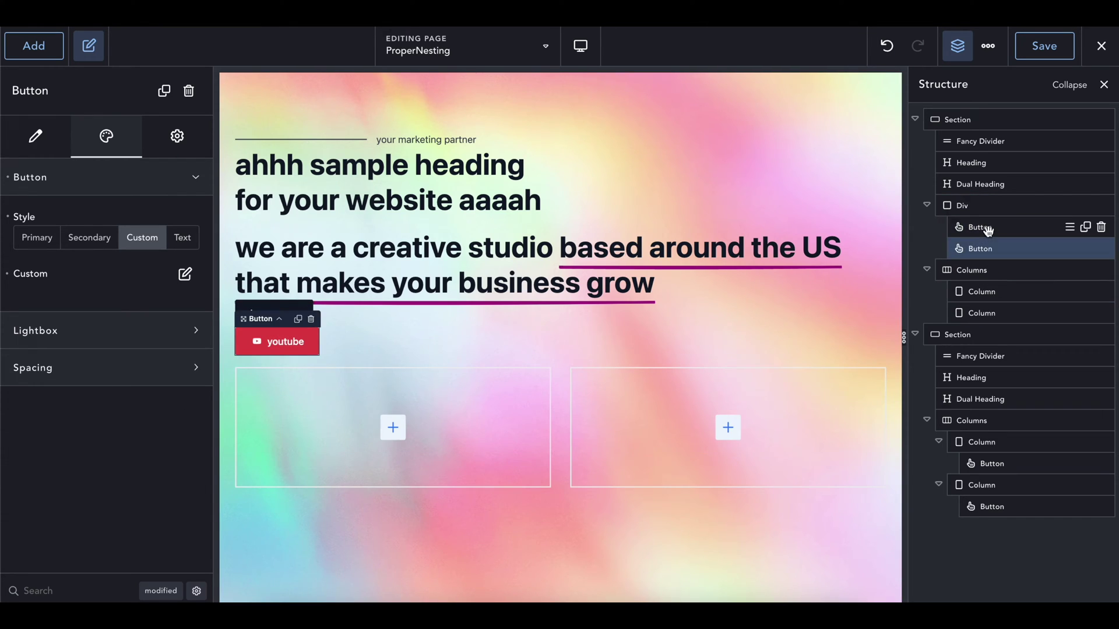
left_click(1004, 270)
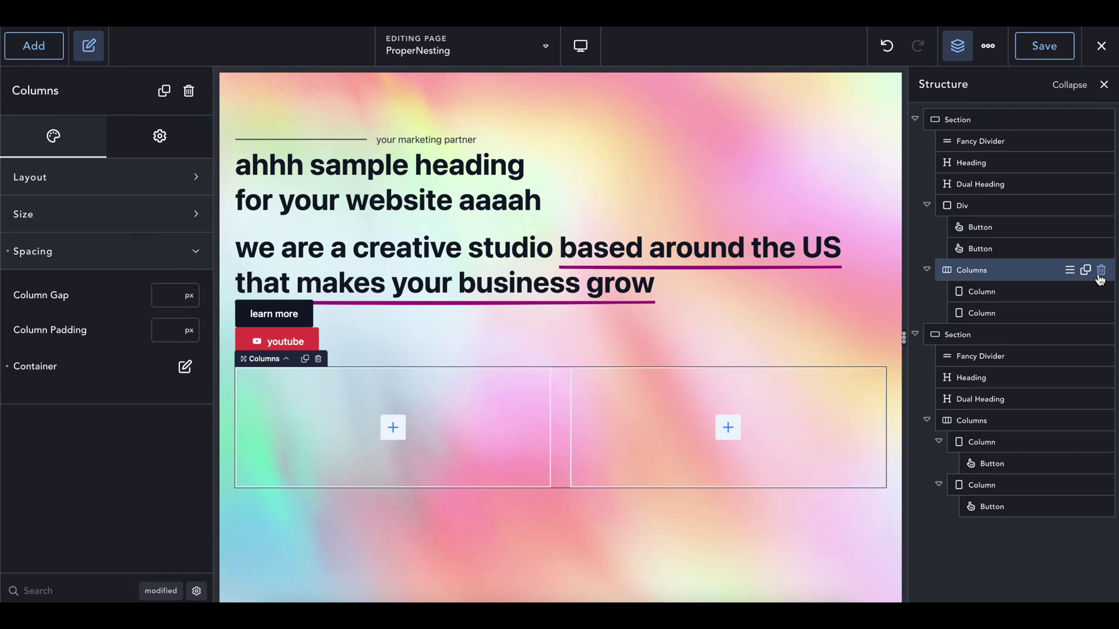
left_click(1100, 270)
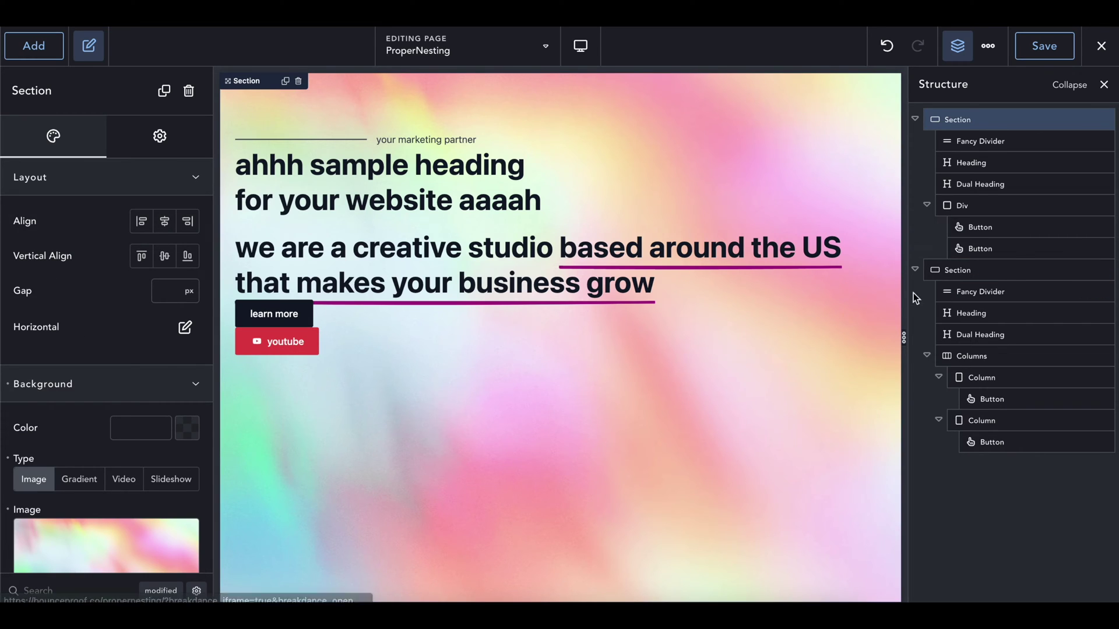
left_click(985, 227)
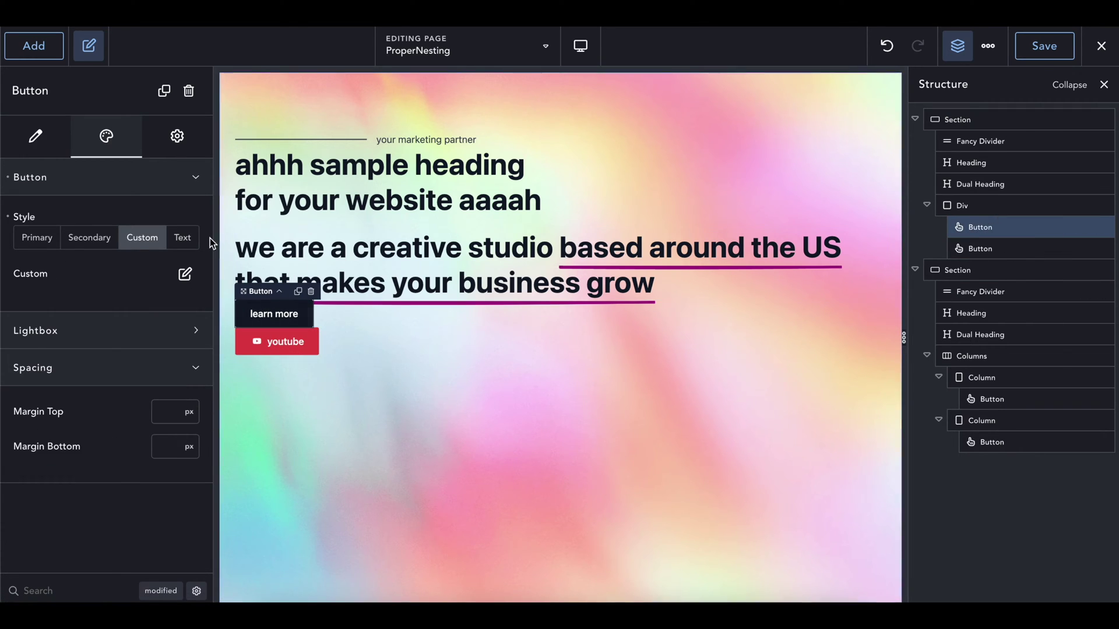
left_click(35, 136)
left_click(963, 207)
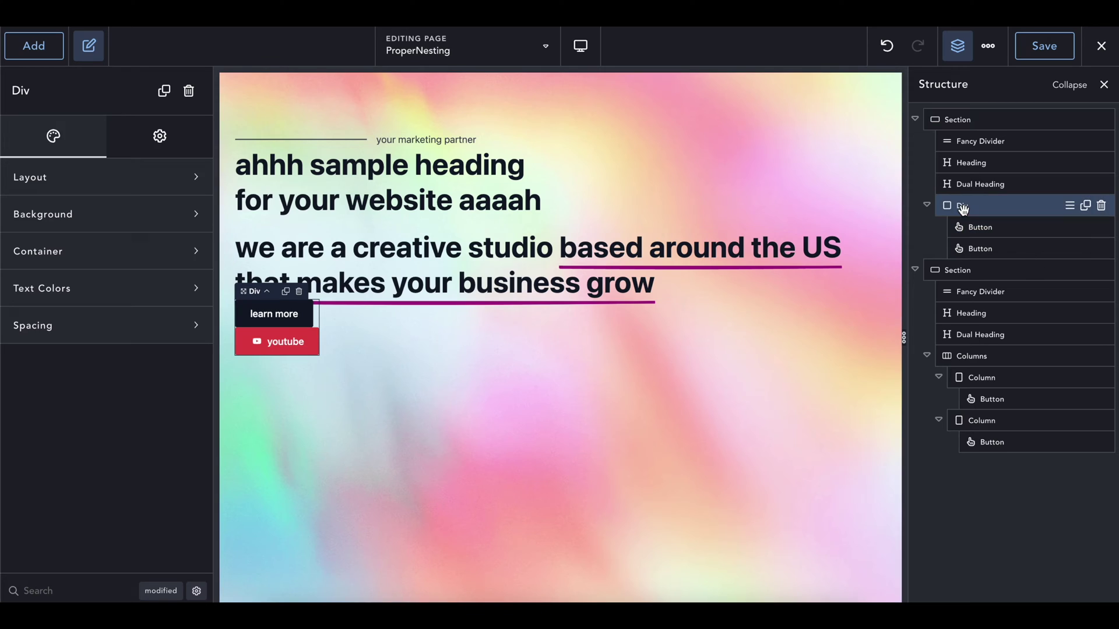
- Set the Div's layout to Horizontal with Center alignment and Middle vertical alignment
left_click(88, 179)
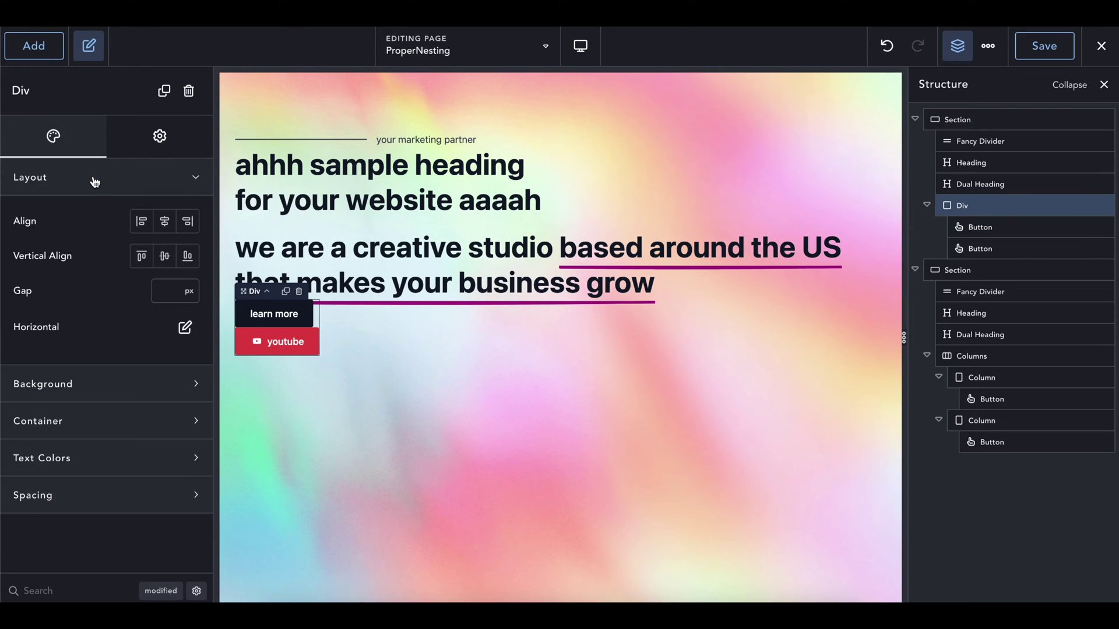
left_click(186, 329)
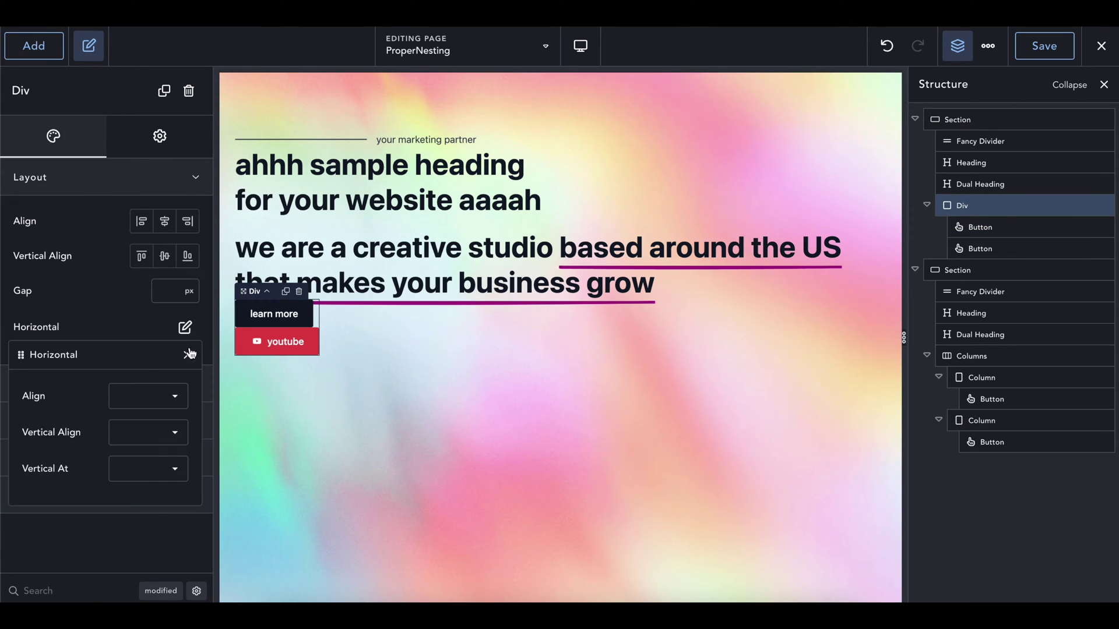
left_click(138, 399)
left_click(143, 433)
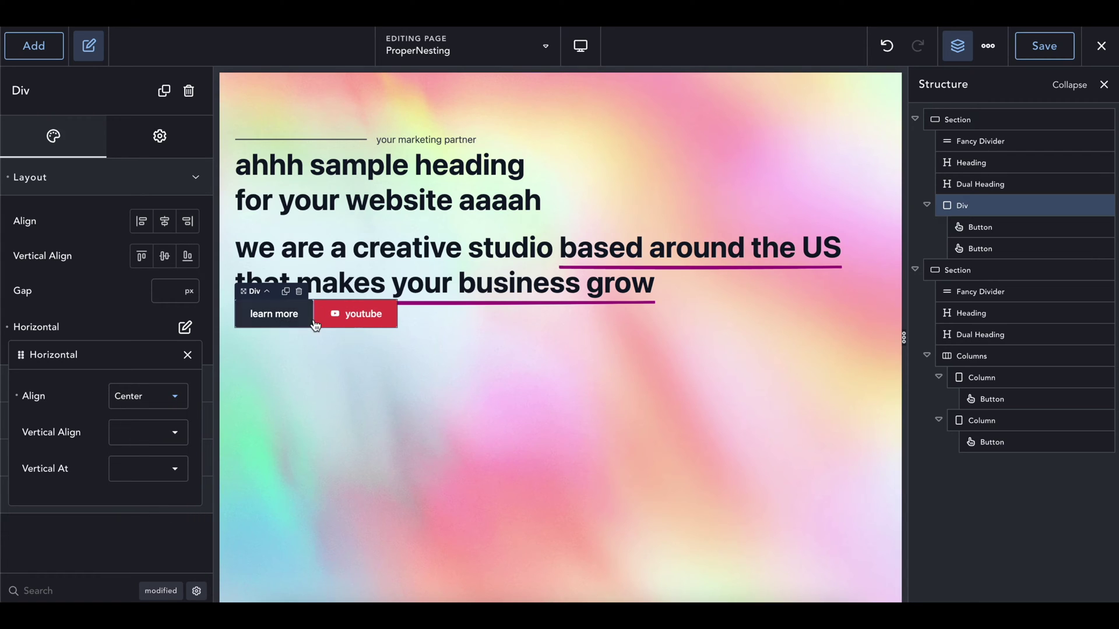
left_click(172, 433)
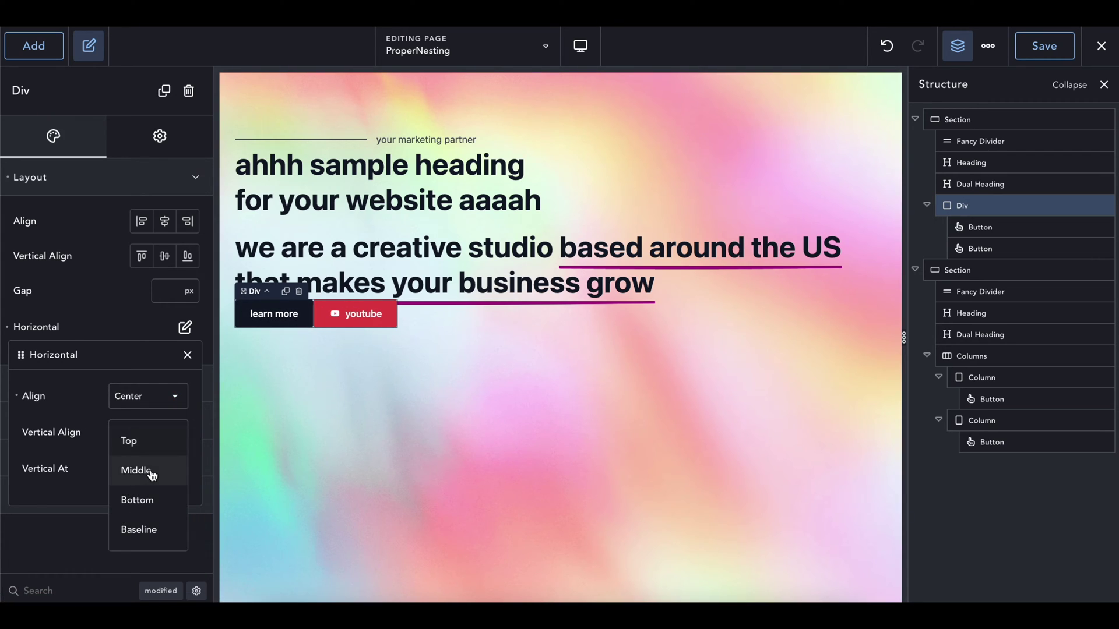
left_click(153, 469)
left_click(153, 467)
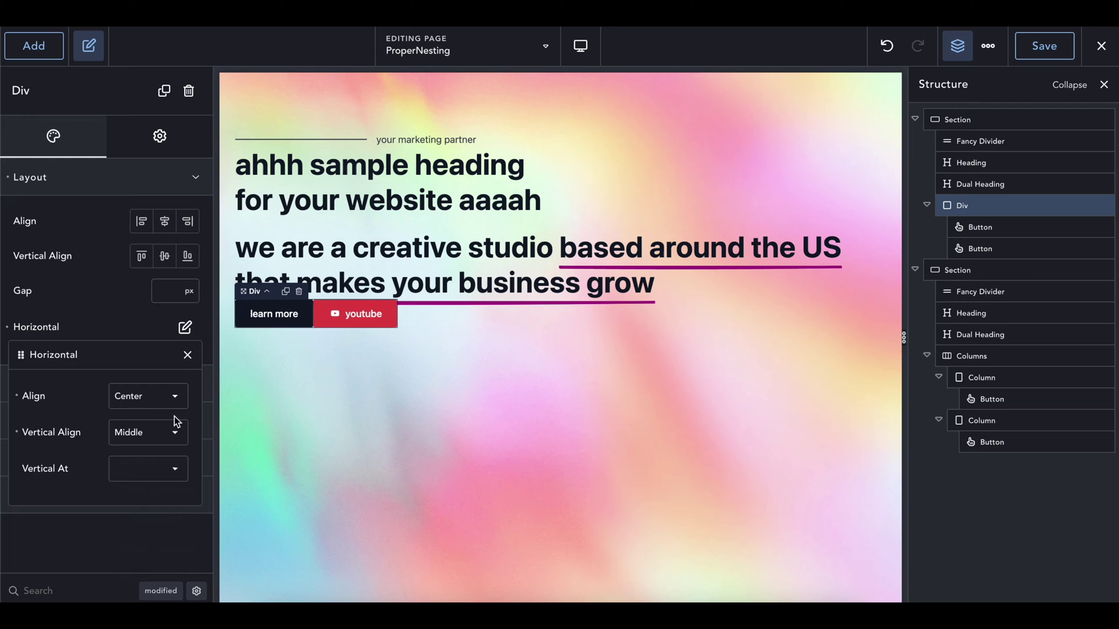
left_click(187, 356)
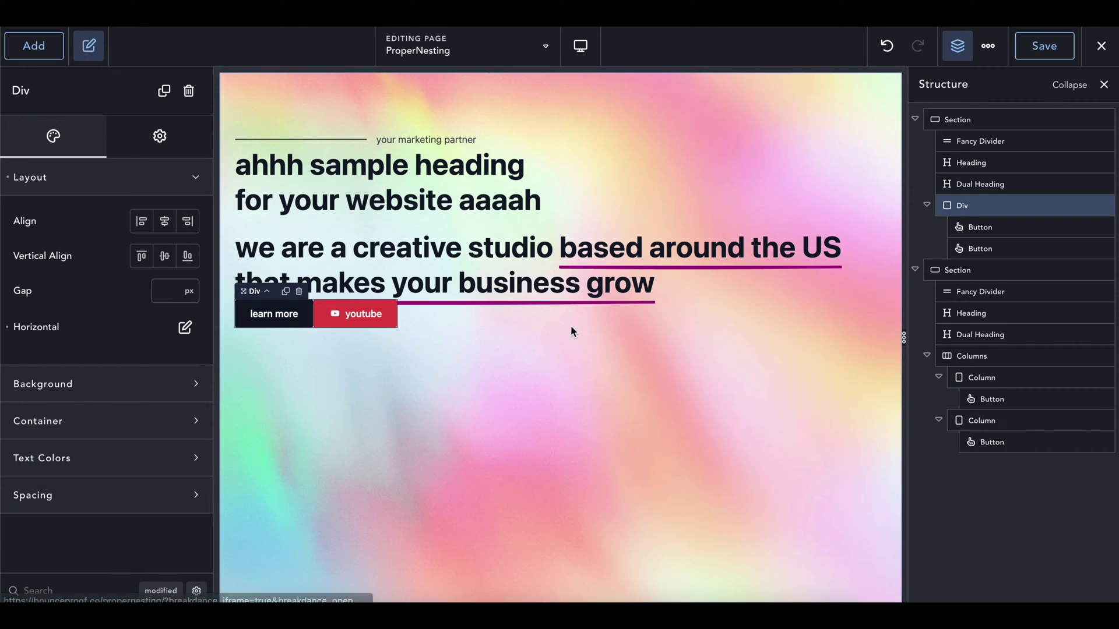
- Try centre alignment on the hero section, then revert it to left alignment
left_click(596, 138)
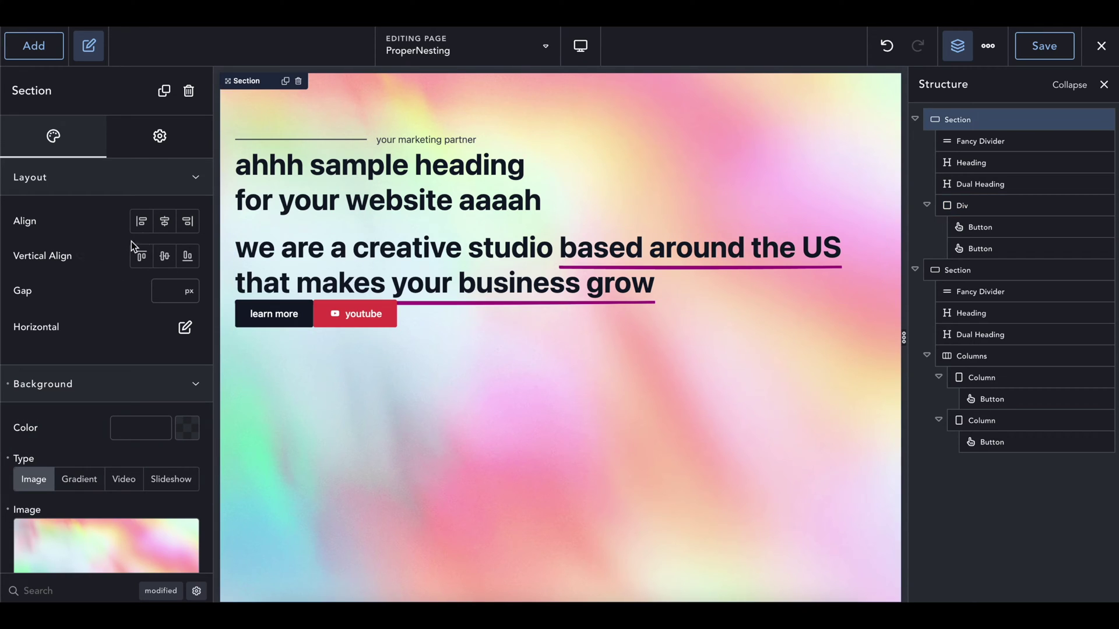
left_click(164, 220)
left_click(141, 221)
scroll(729, 245, "down", 5)
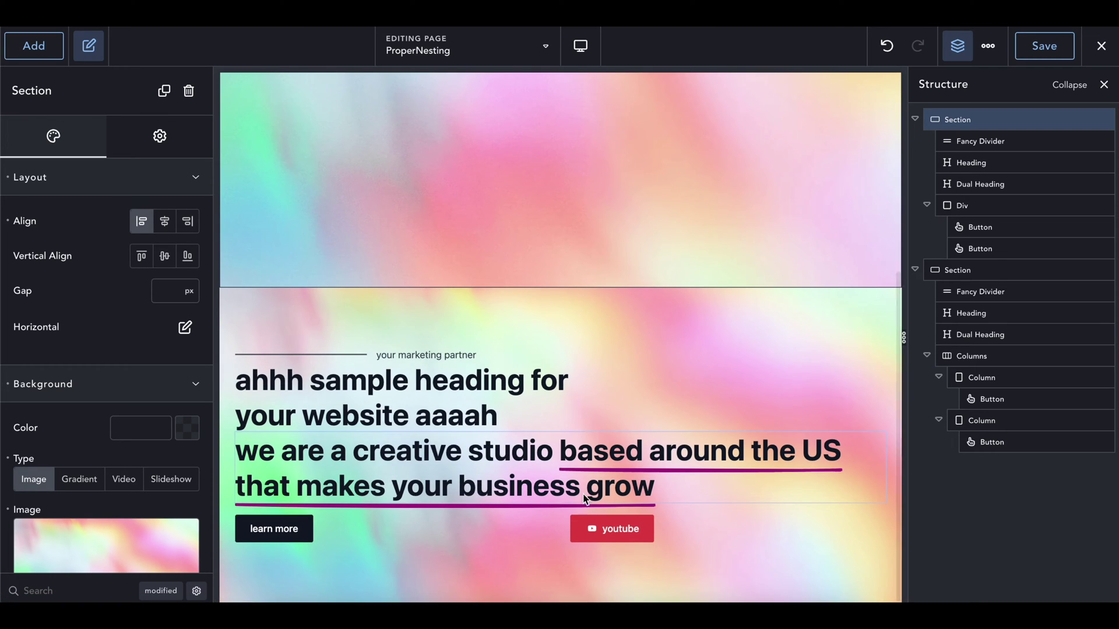
scroll(584, 499, "up", 5)
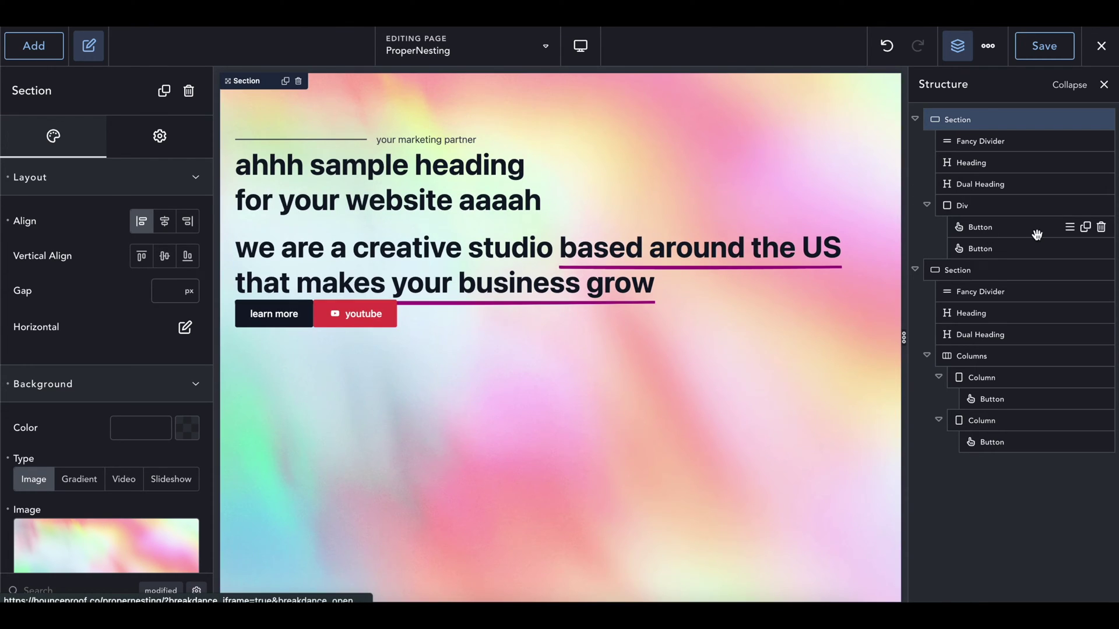
- Set the button Div's container width to 100%
left_click(1002, 210)
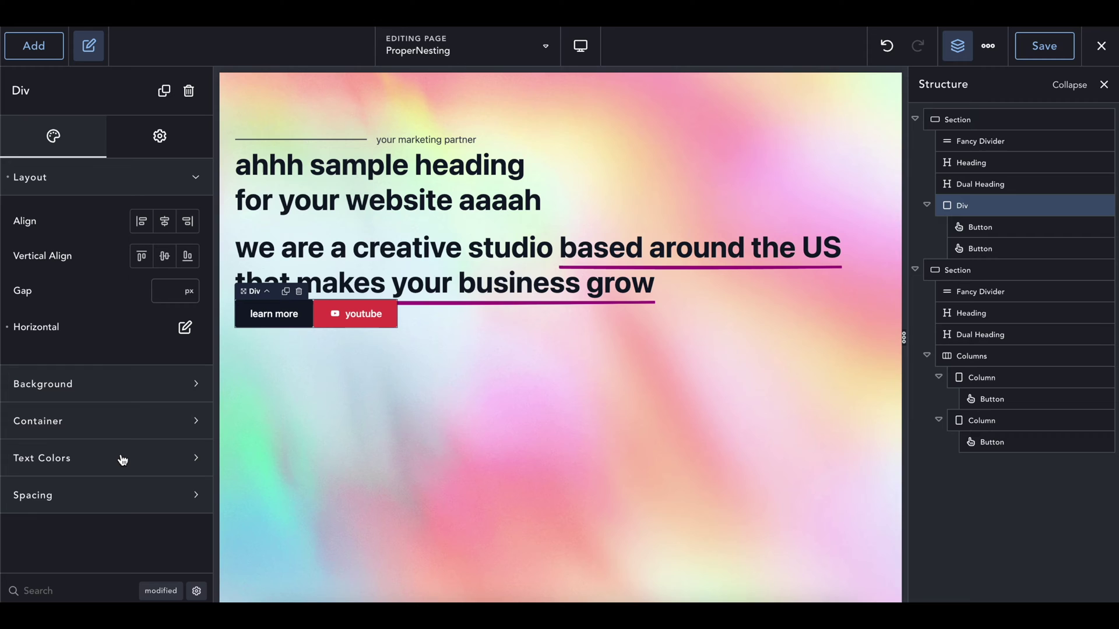
left_click(102, 419)
scroll(100, 420, "down", 3)
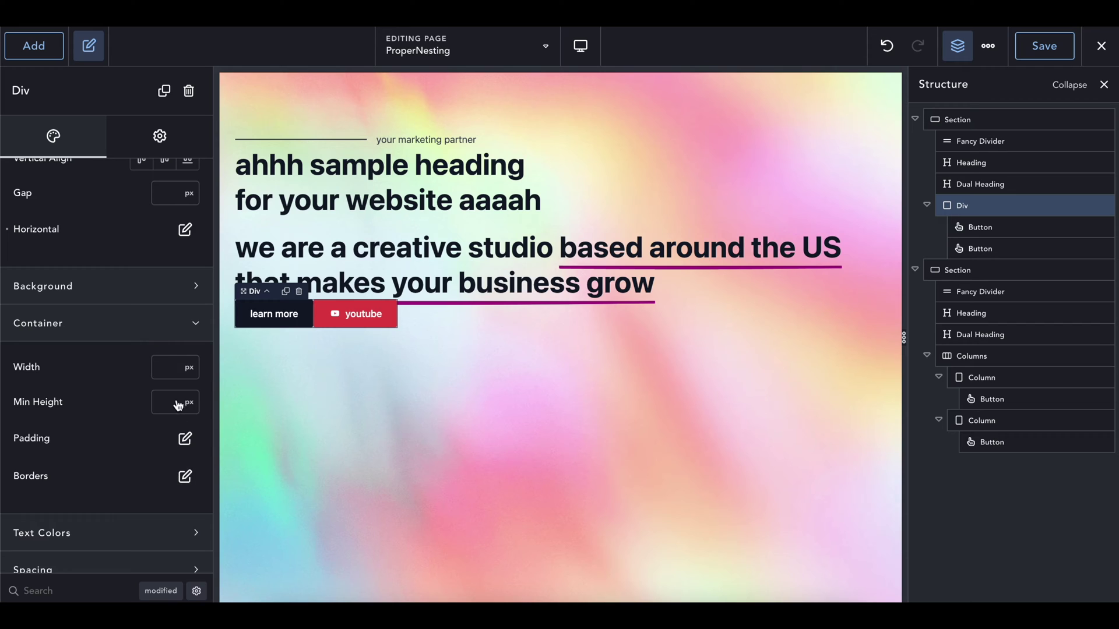
left_click(190, 372)
left_click(194, 394)
type("10")
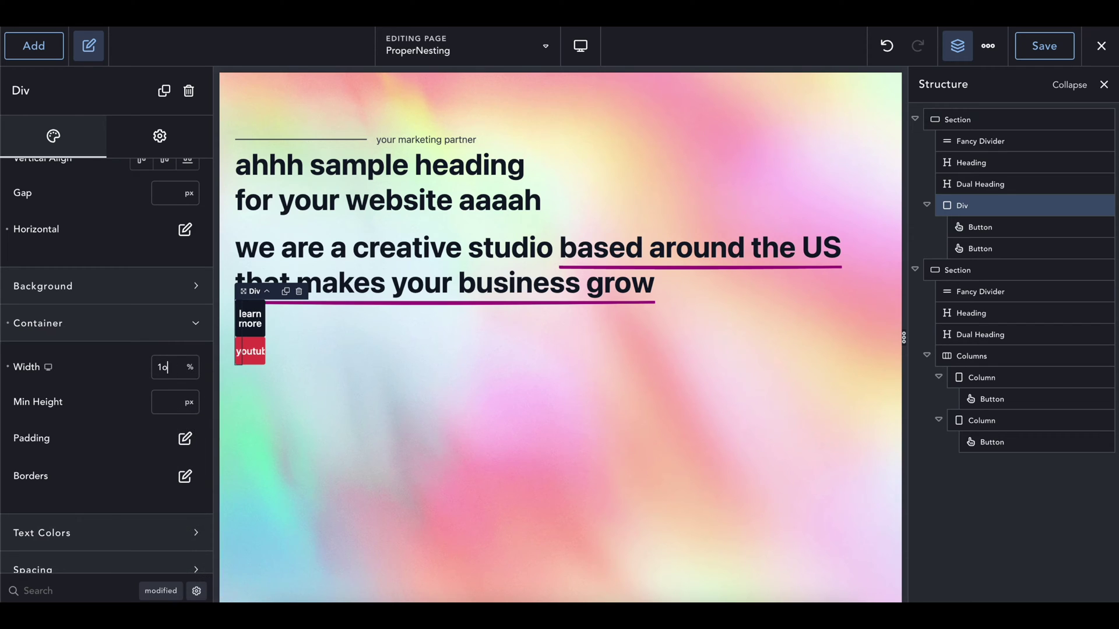
type("0")
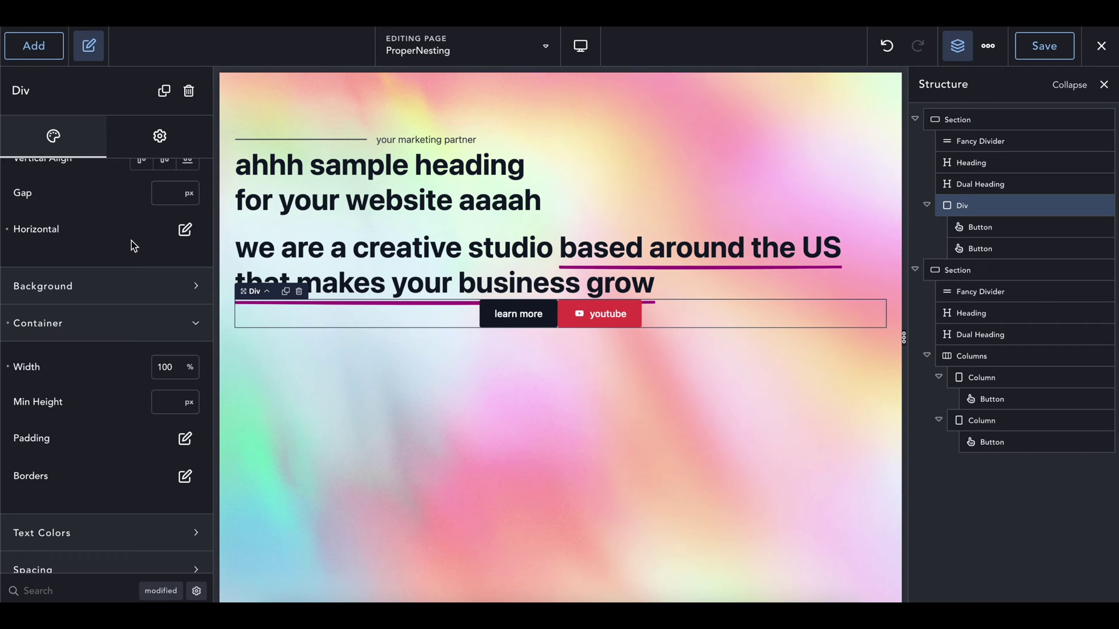
scroll(131, 241, "up", 2)
scroll(159, 475, "down", 2)
scroll(158, 475, "down", 1)
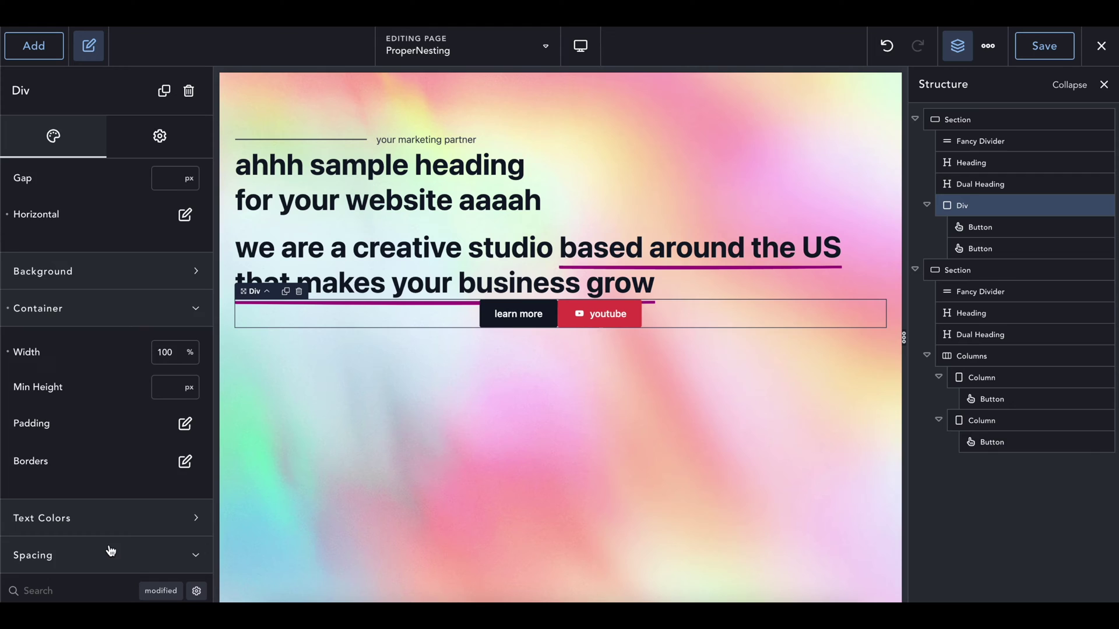
- Give the button Div a 40 px top margin and a 30 px gap between buttons
scroll(111, 551, "down", 4)
left_click(170, 503)
type("40")
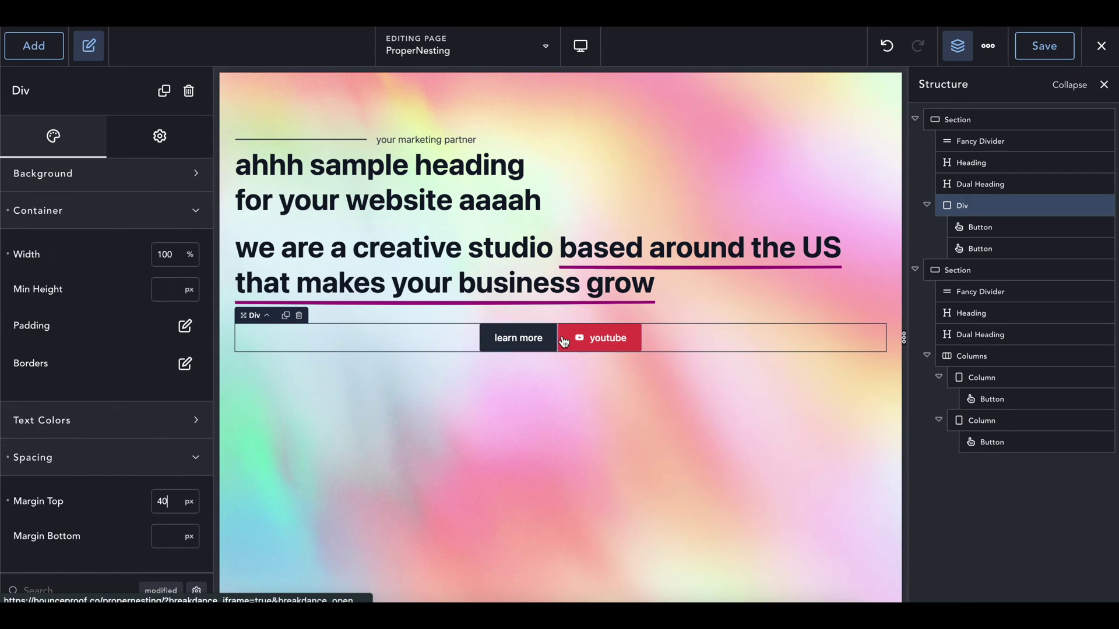
scroll(137, 355, "up", 8)
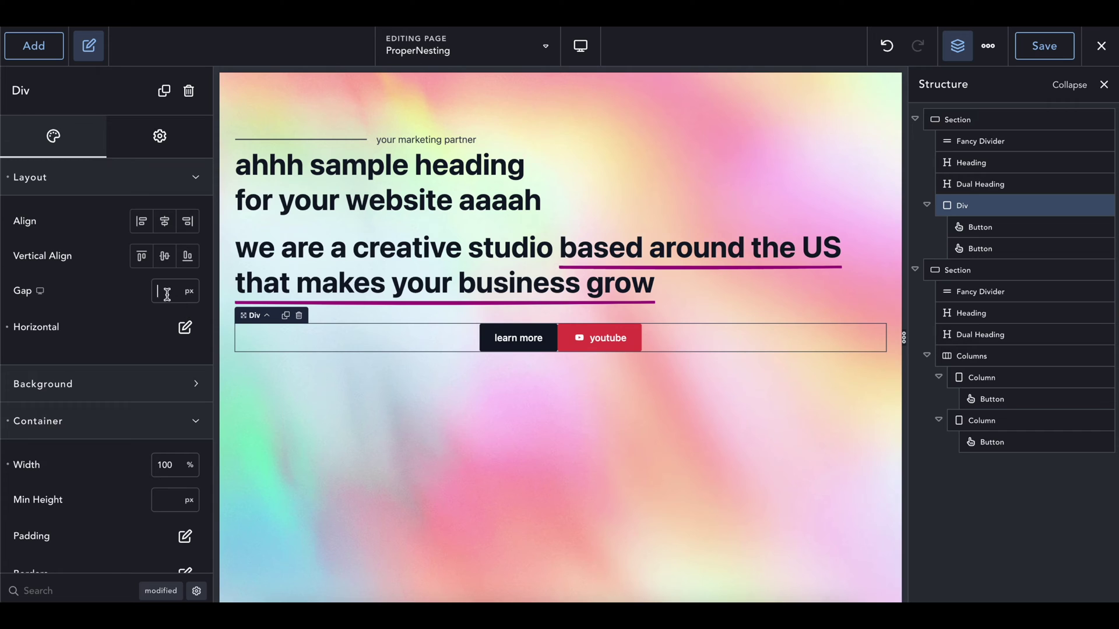
type("40")
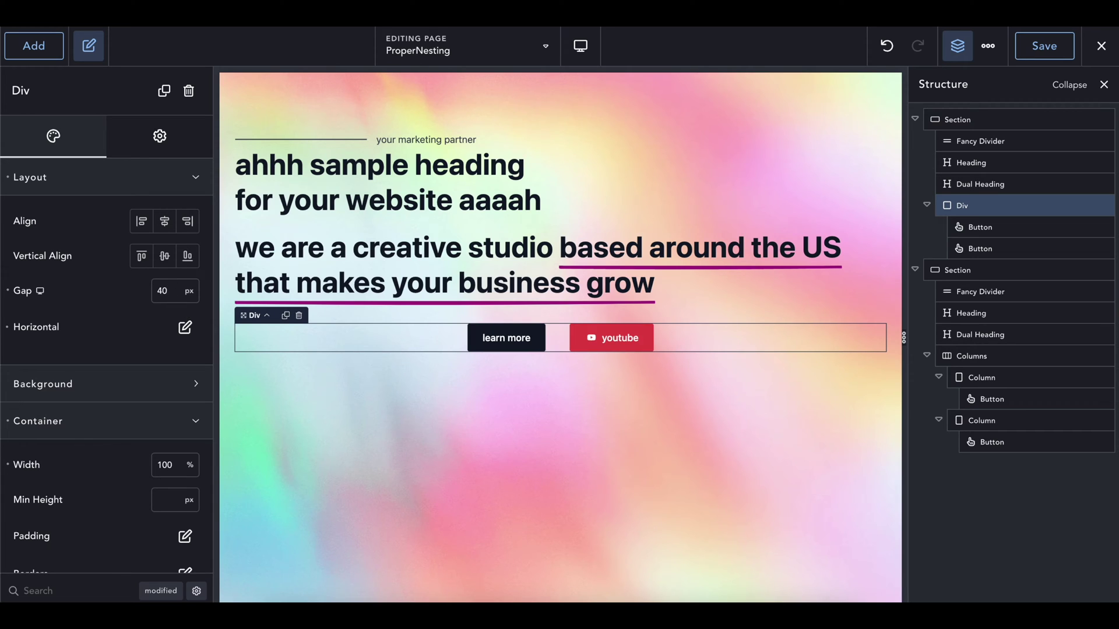
type("30")
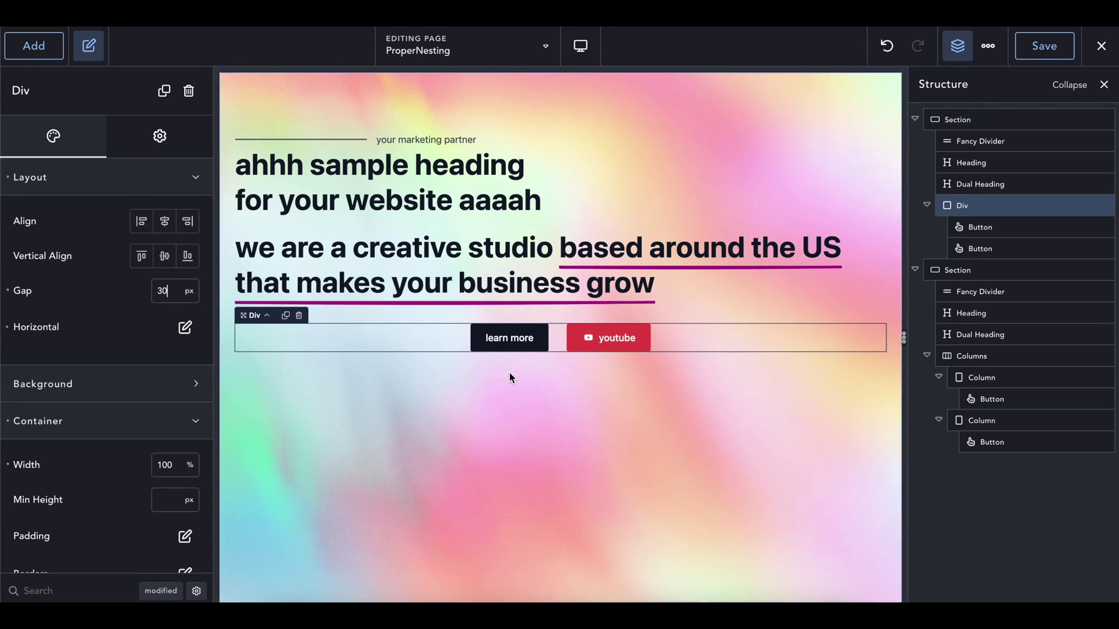
- Set the dual heading's underlined second part to font weight 400
left_click(490, 263)
left_click(87, 181)
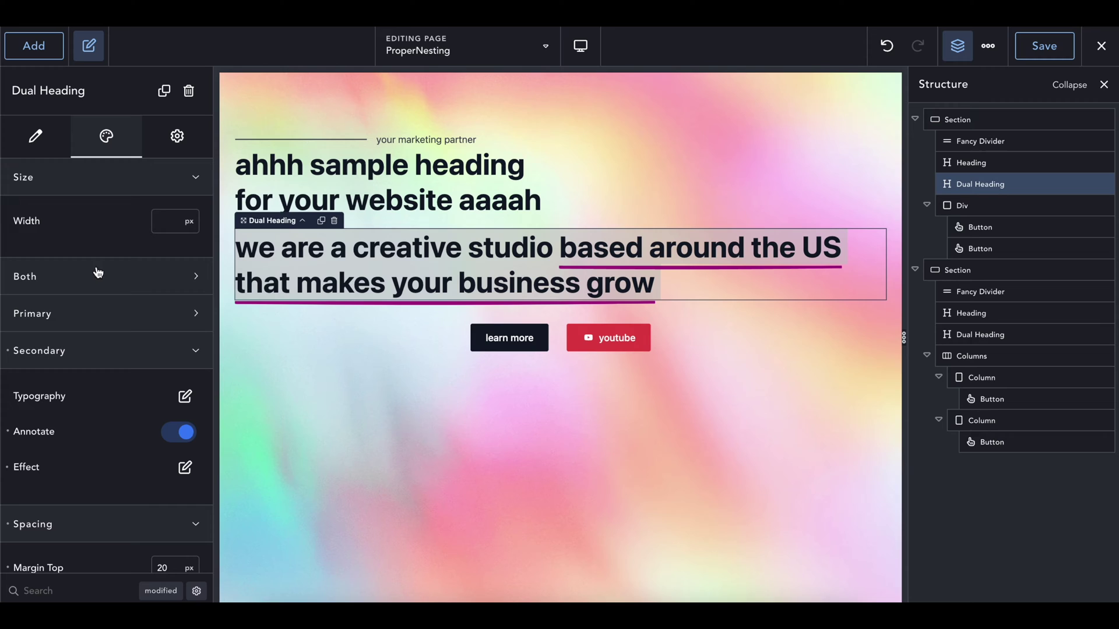
left_click(185, 398)
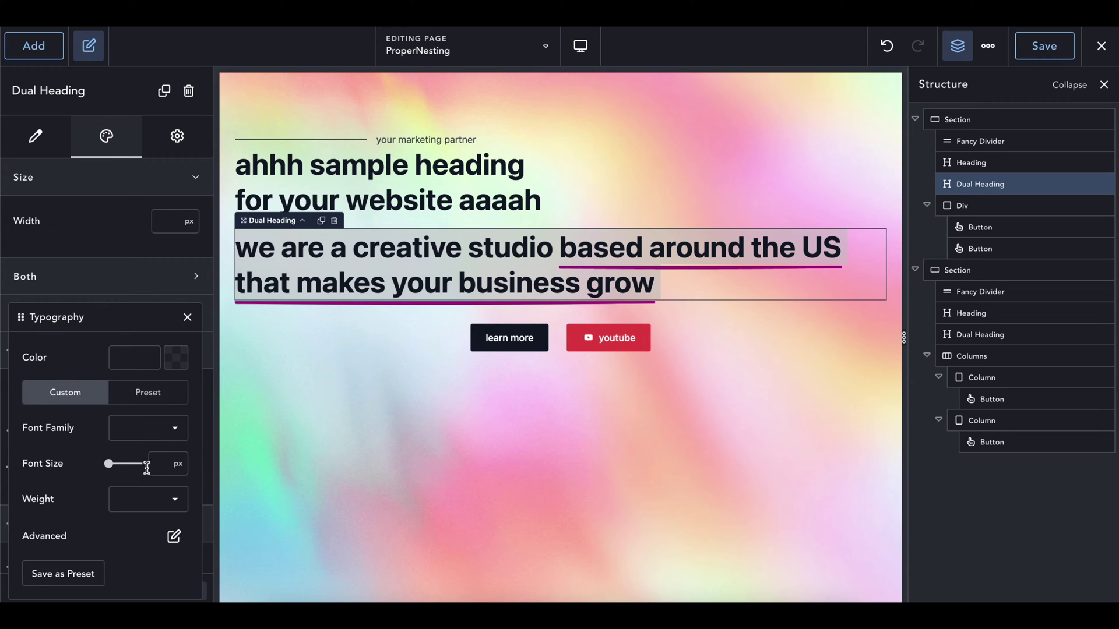
left_click(130, 499)
left_click(145, 427)
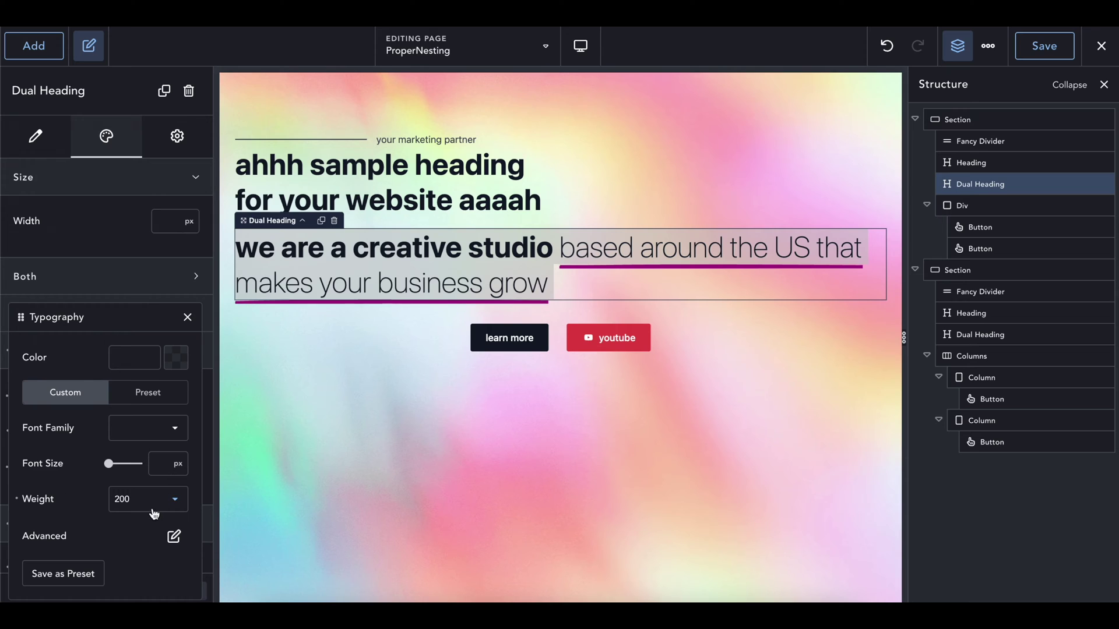
left_click(149, 501)
left_click(141, 483)
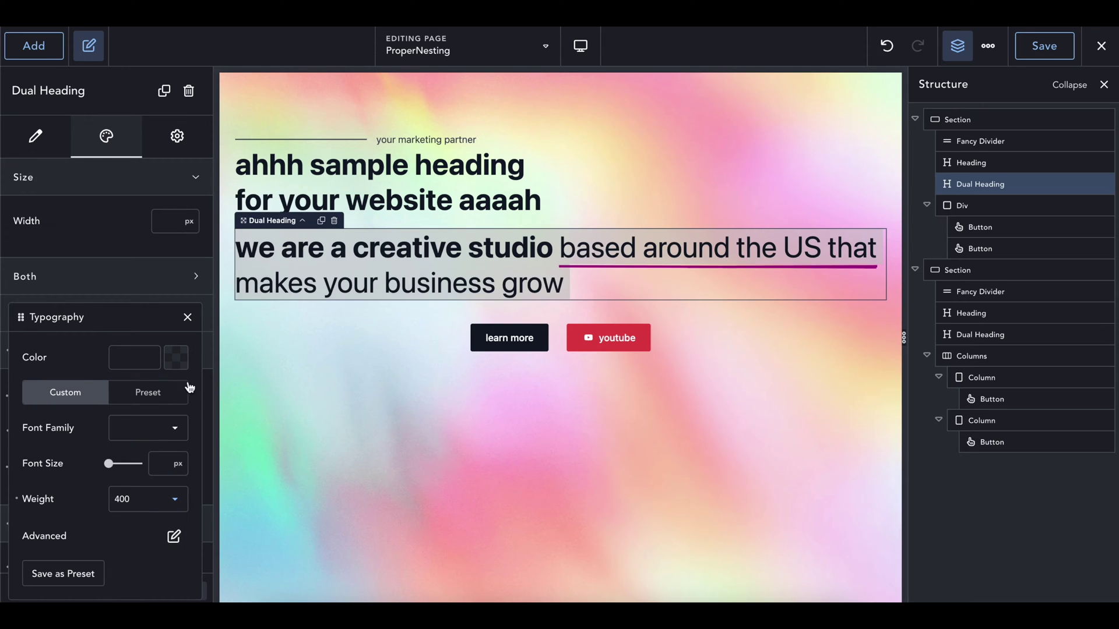
left_click(187, 318)
- Make the dual heading's first part light at font weight 300
left_click(168, 316)
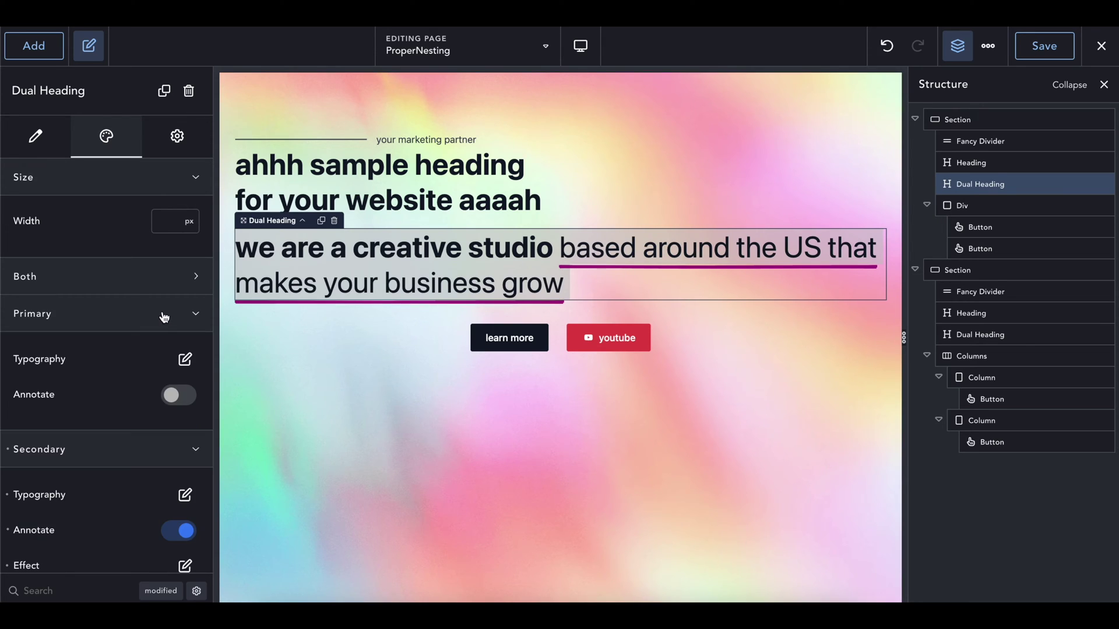
left_click(183, 357)
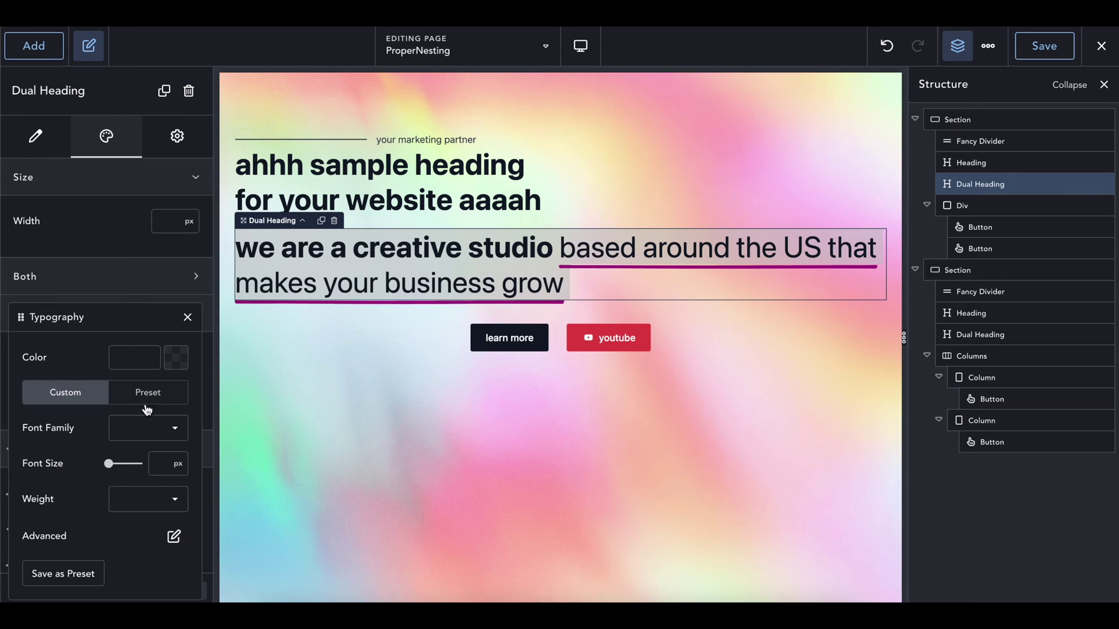
left_click(154, 507)
left_click(148, 458)
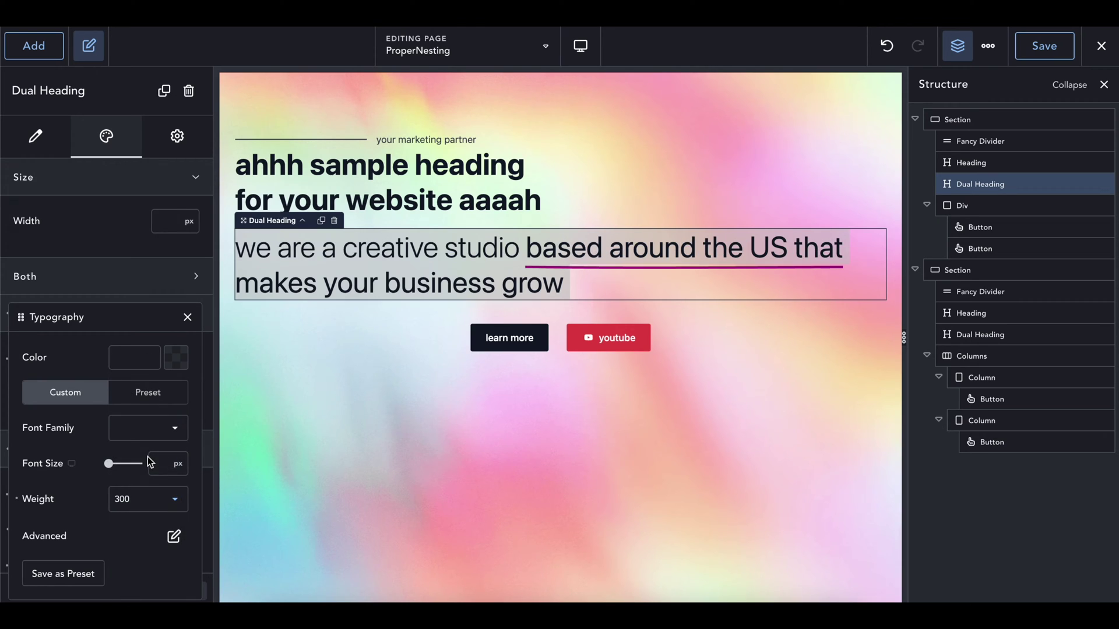
left_click(448, 328)
left_click(461, 140)
left_click(488, 105)
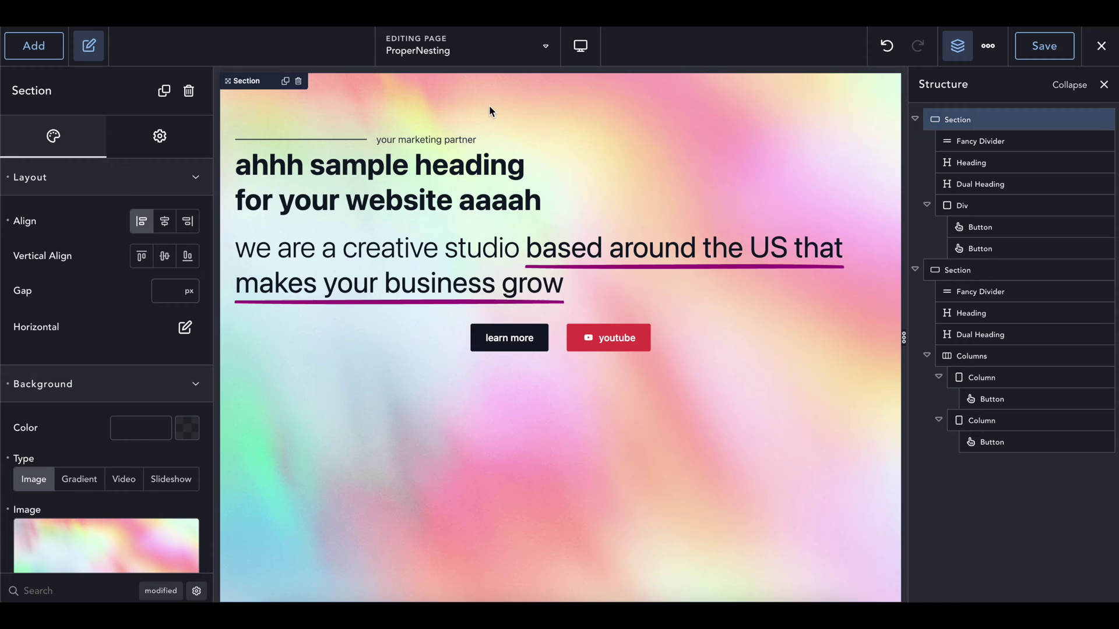
- Give the learn more button a custom style with Custom size
left_click(518, 344)
left_click(129, 139)
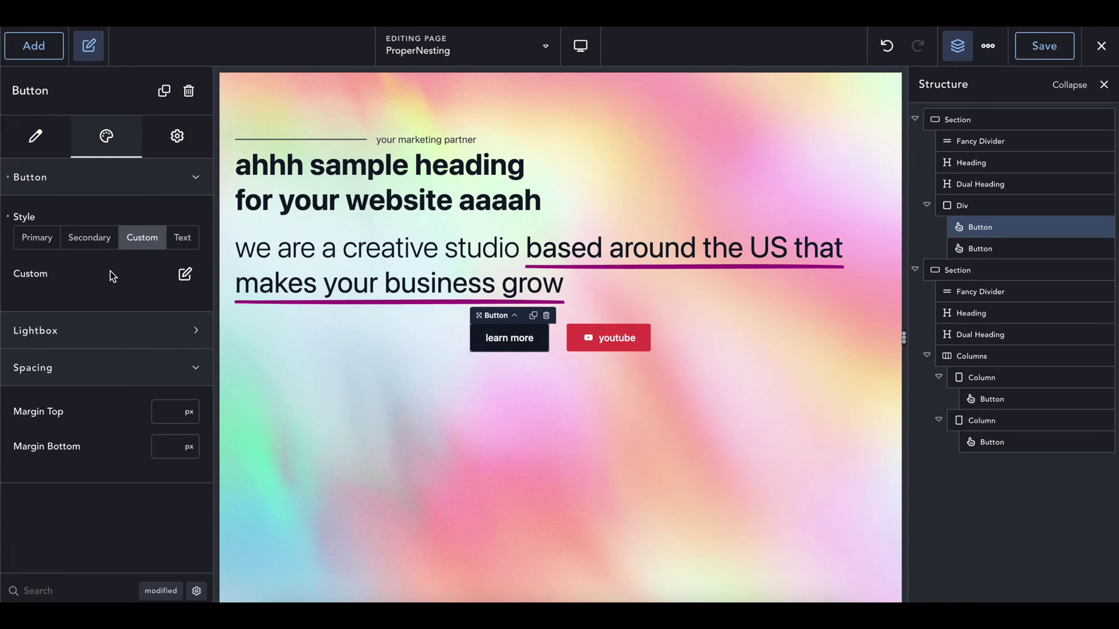
left_click(185, 274)
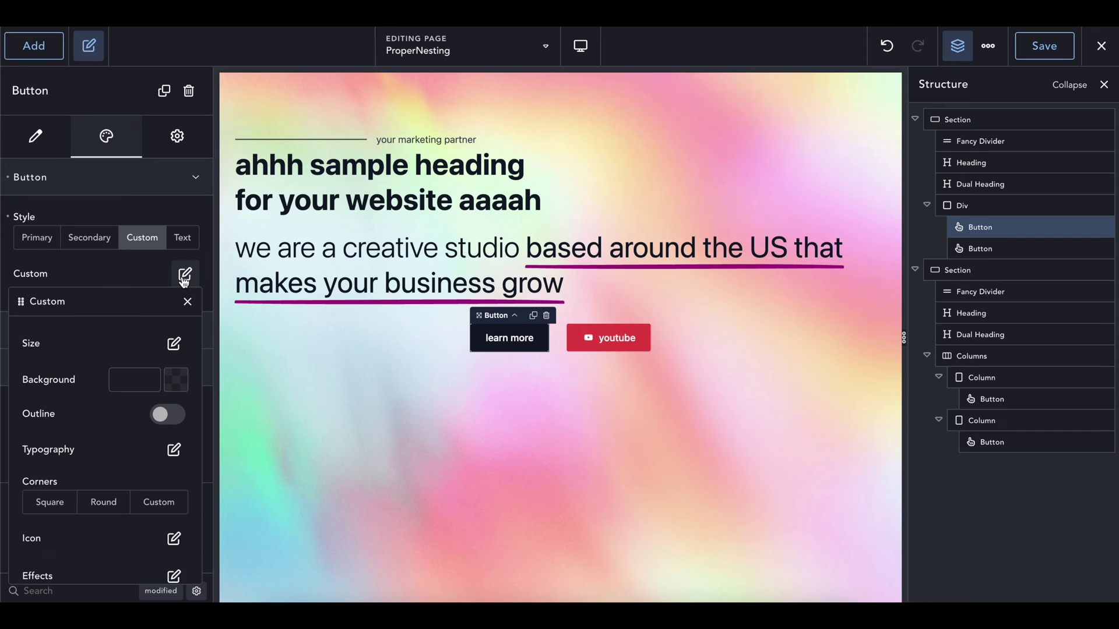
left_click(173, 344)
left_click(153, 375)
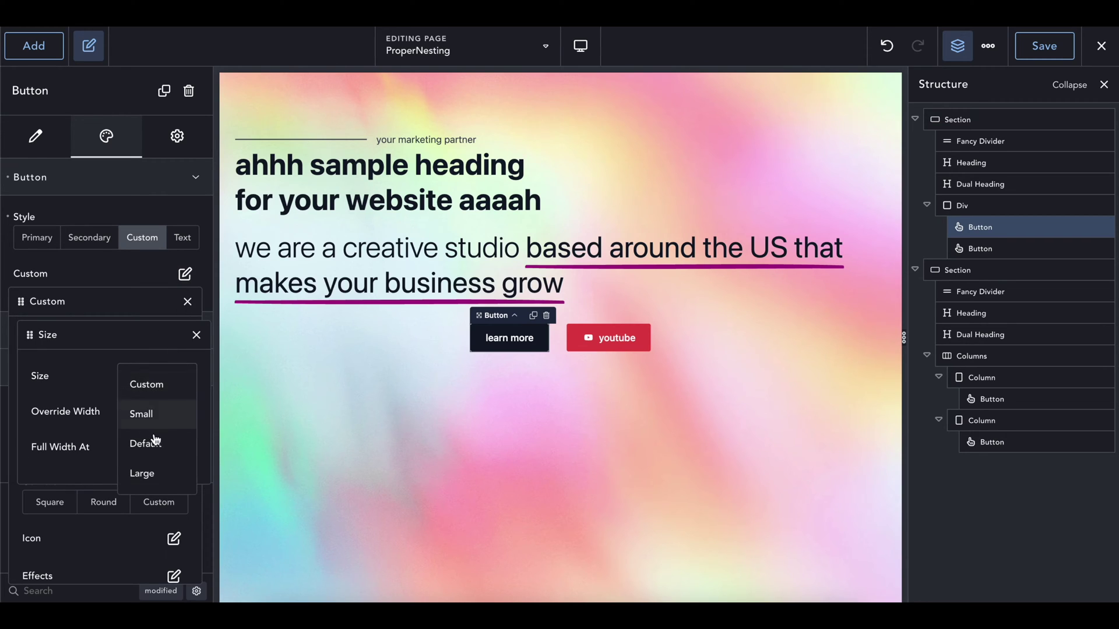
left_click(152, 470)
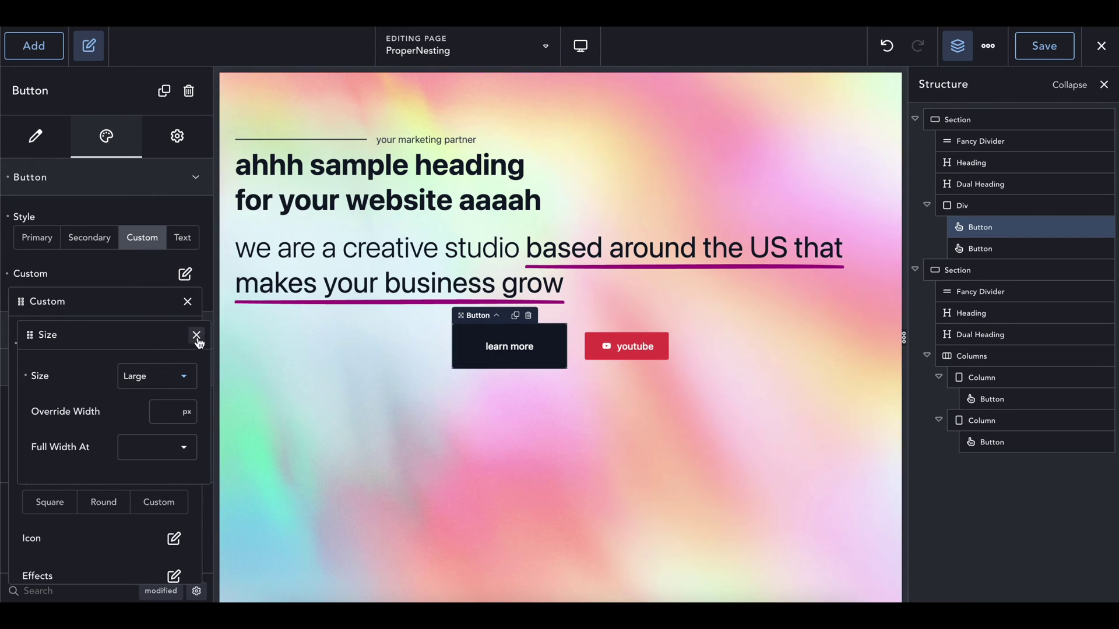
left_click(156, 376)
left_click(152, 387)
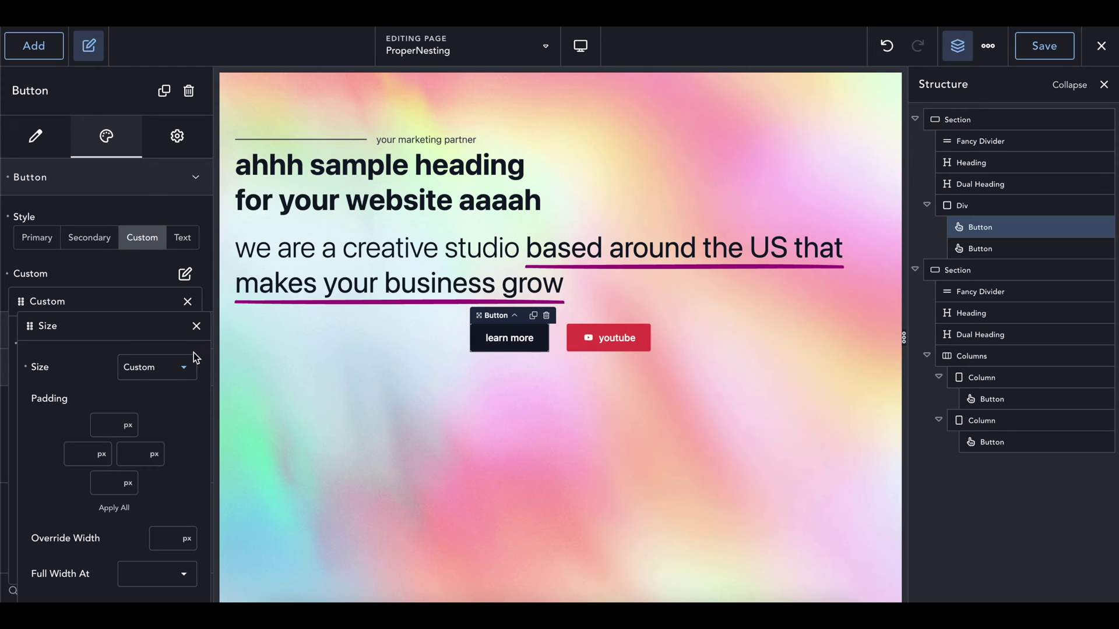
left_click(196, 325)
scroll(135, 425, "down", 1)
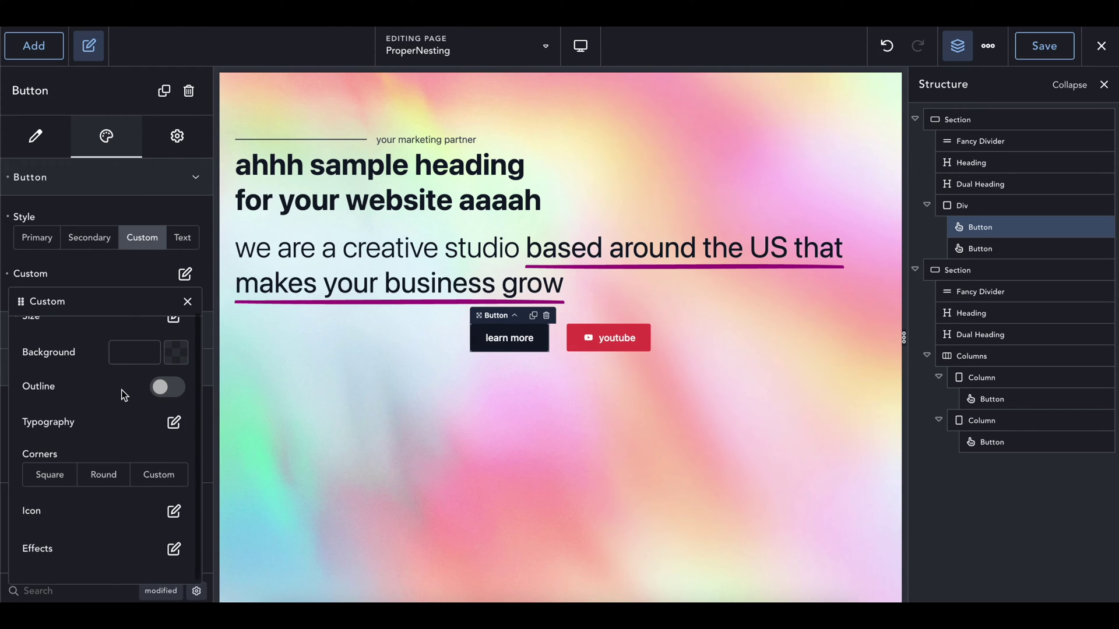
scroll(122, 395, "up", 1)
- Set the learn more button's font size to 2 rem
left_click(173, 450)
left_click(144, 429)
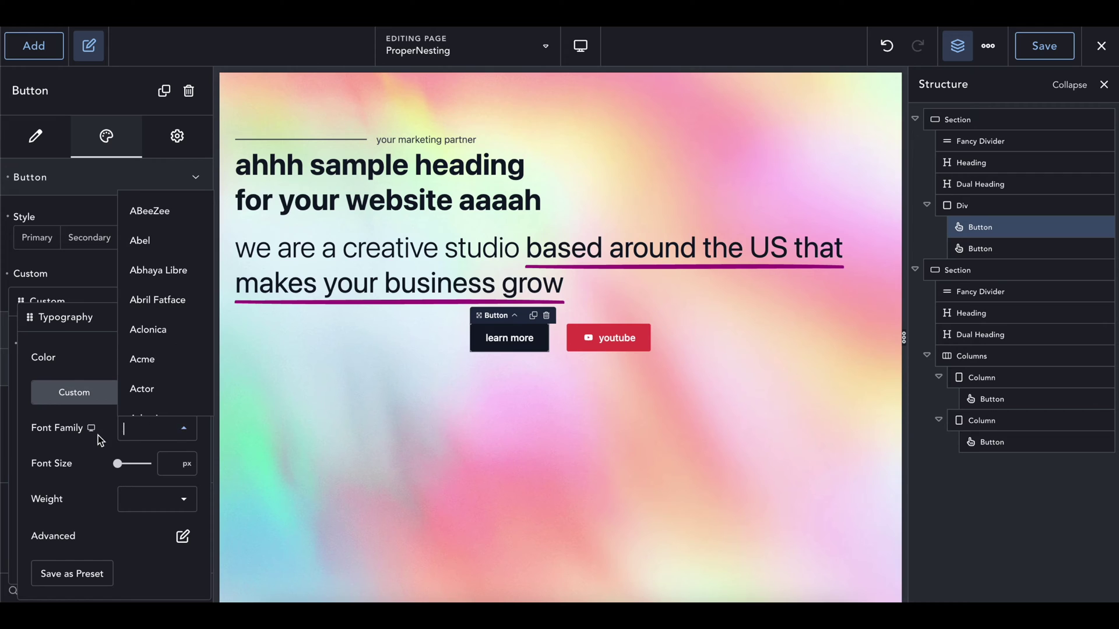
left_click(119, 429)
left_click(187, 464)
left_click(195, 461)
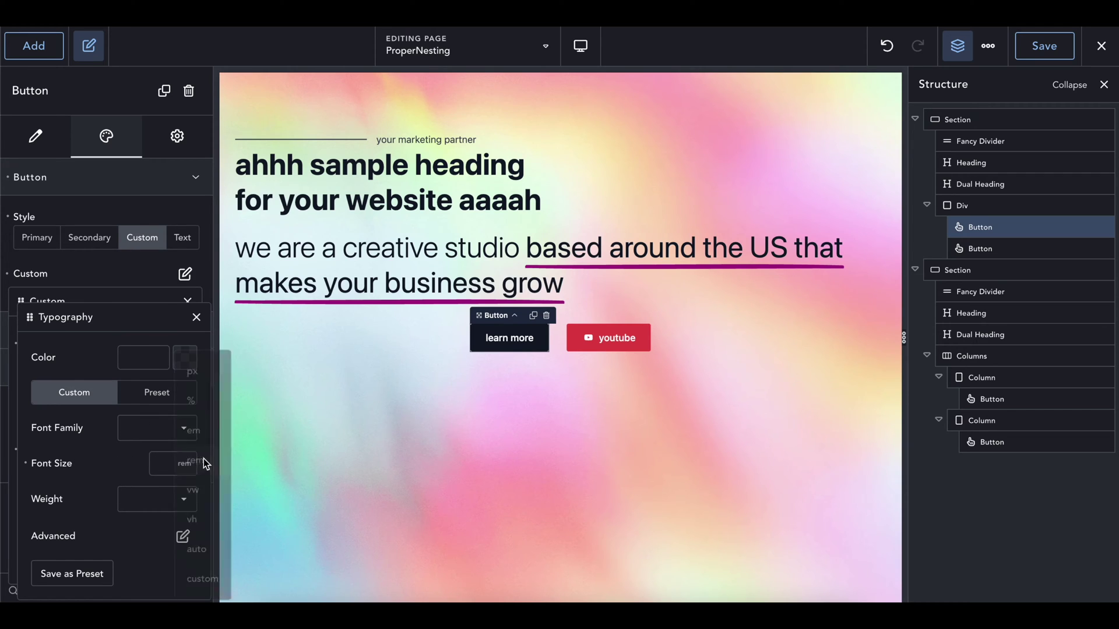
type("2")
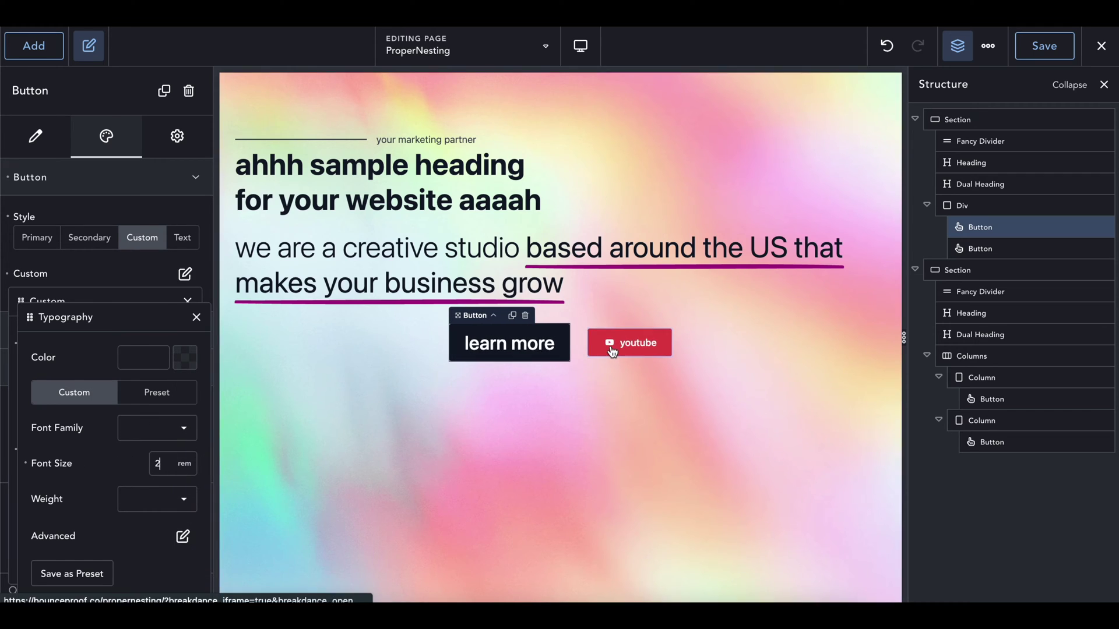
- Set the youtube button's custom style font size to 2 rem
left_click(612, 349)
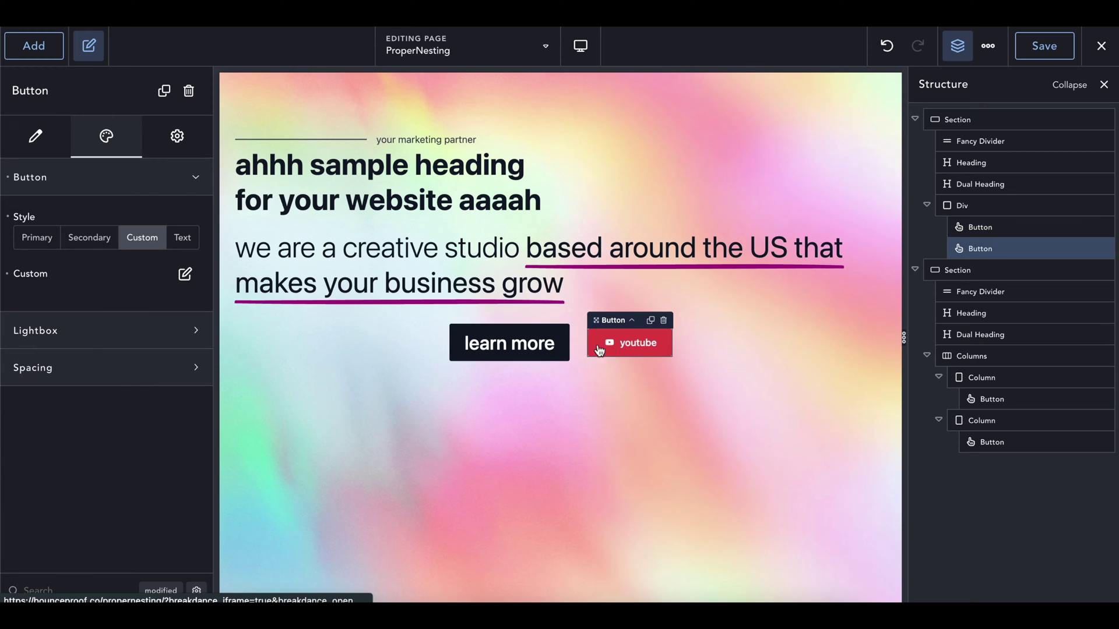
left_click(185, 275)
scroll(153, 462, "down", 1)
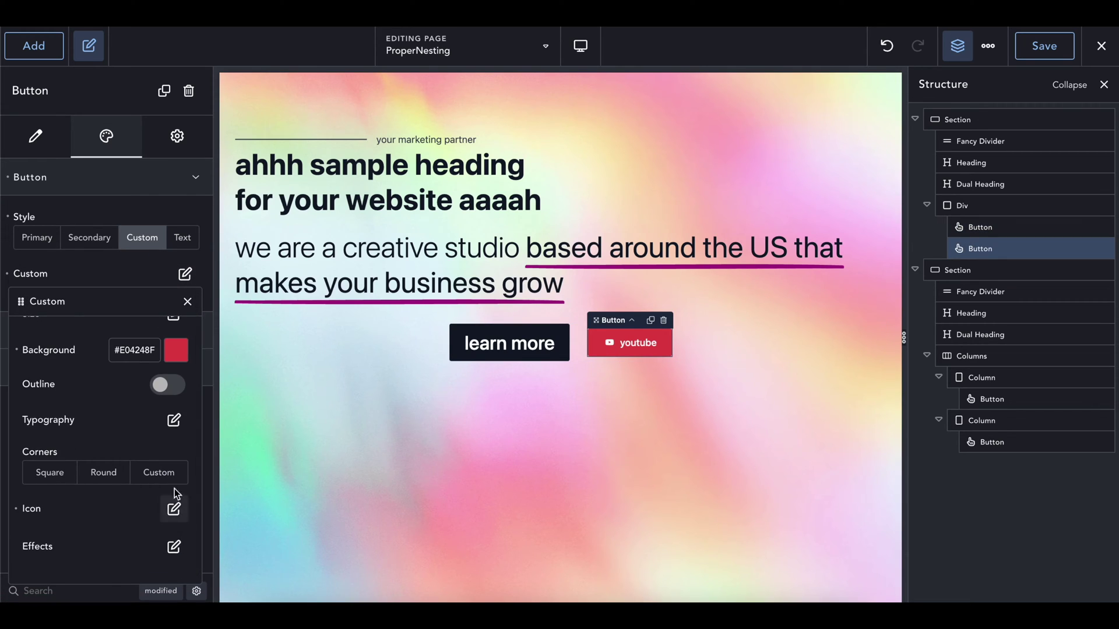
left_click(174, 420)
left_click(187, 465)
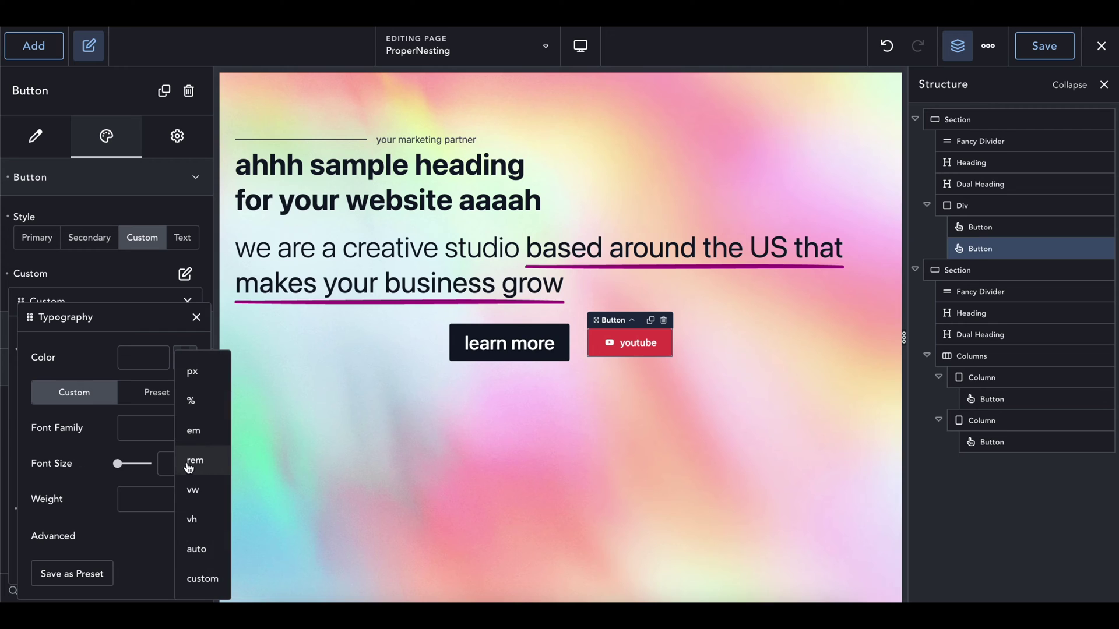
left_click(187, 462)
type("2")
left_click(197, 317)
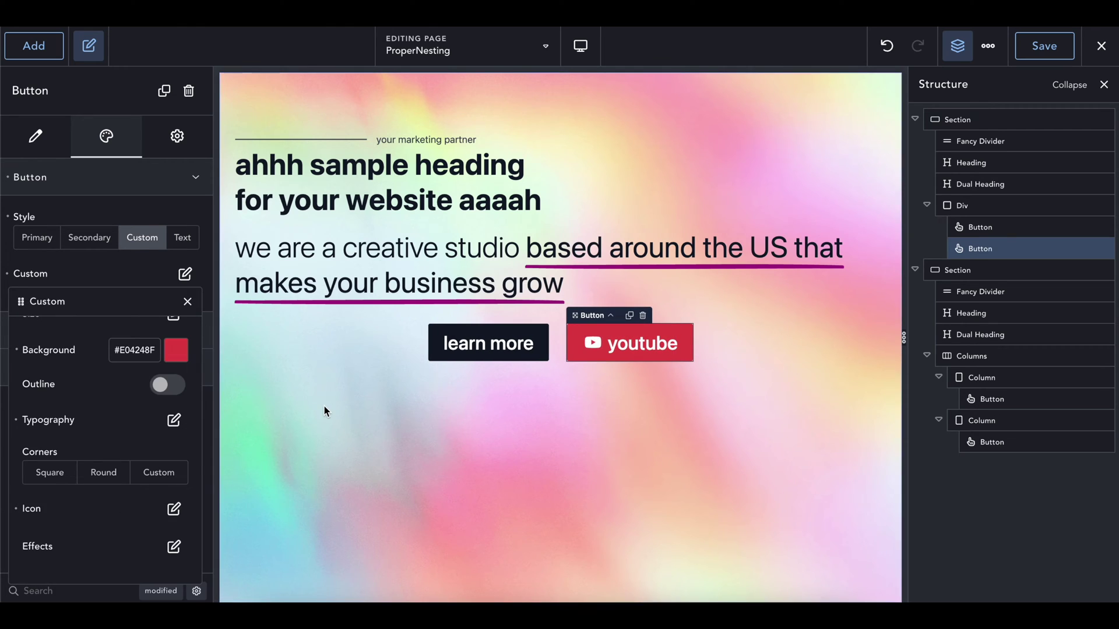
left_click(324, 407)
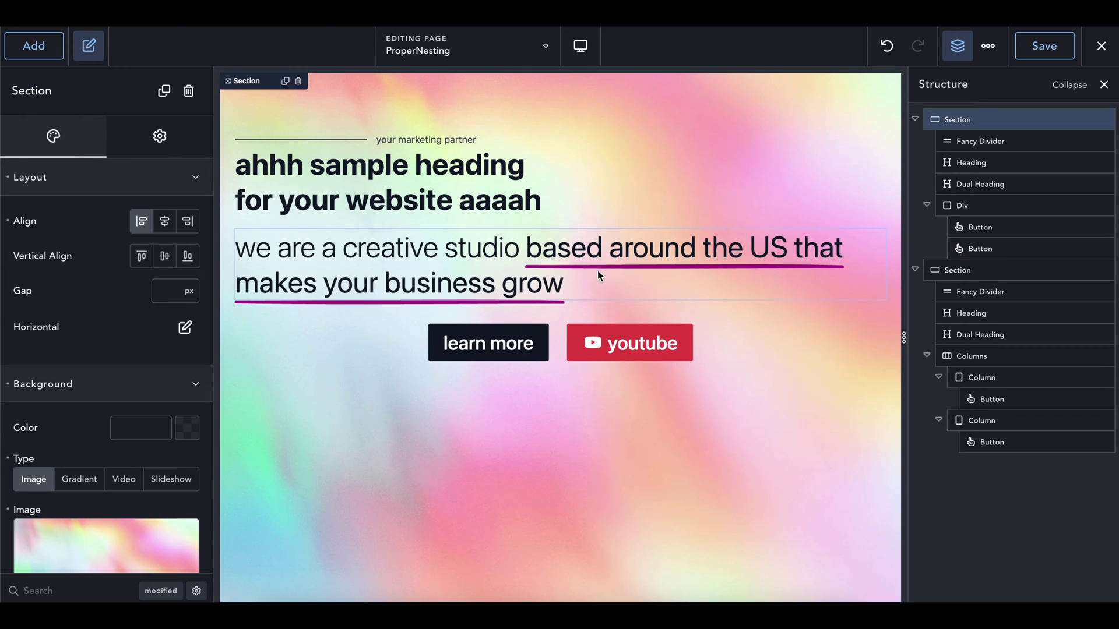
- Cap the dual heading's width at 600 px
left_click(506, 276)
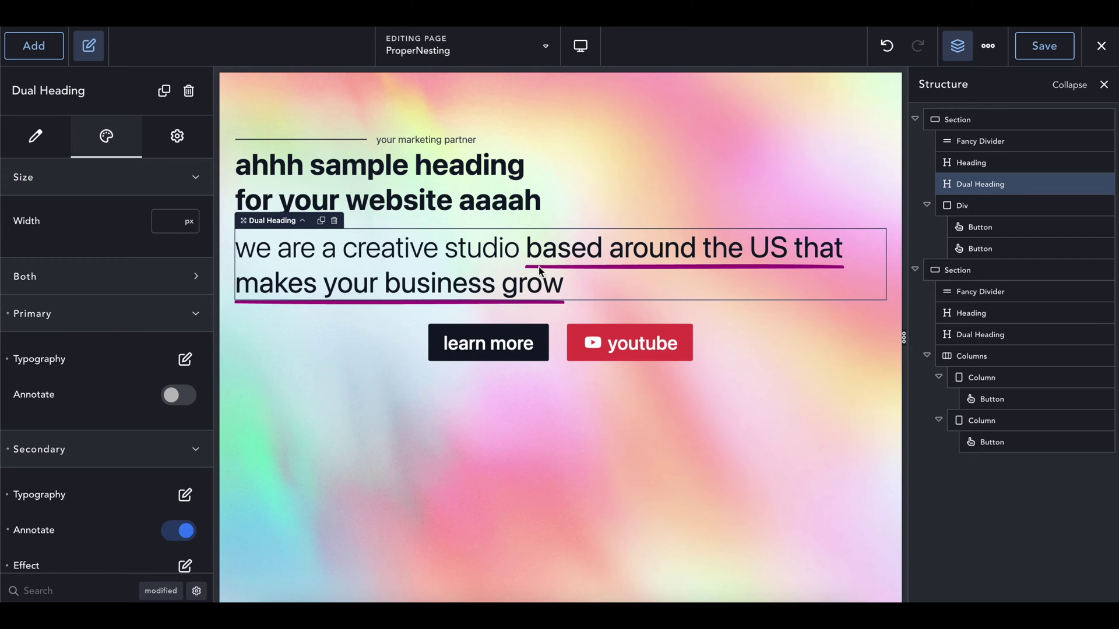
left_click(165, 220)
type("550")
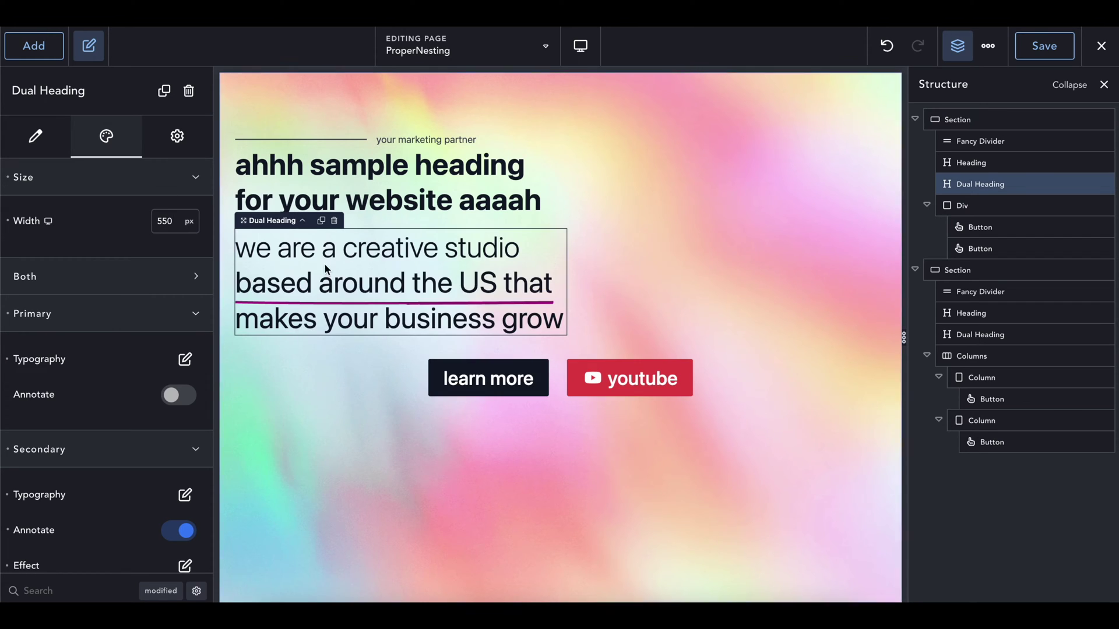
type("600")
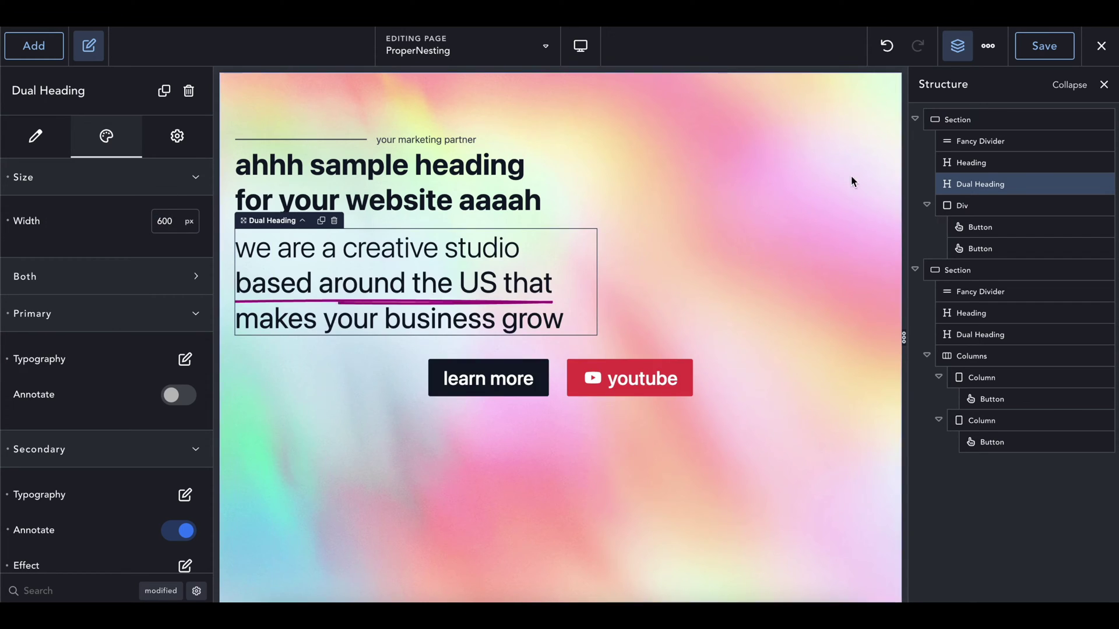
- Clear the button container's 100% width so the buttons sit left at natural width
left_click(694, 289)
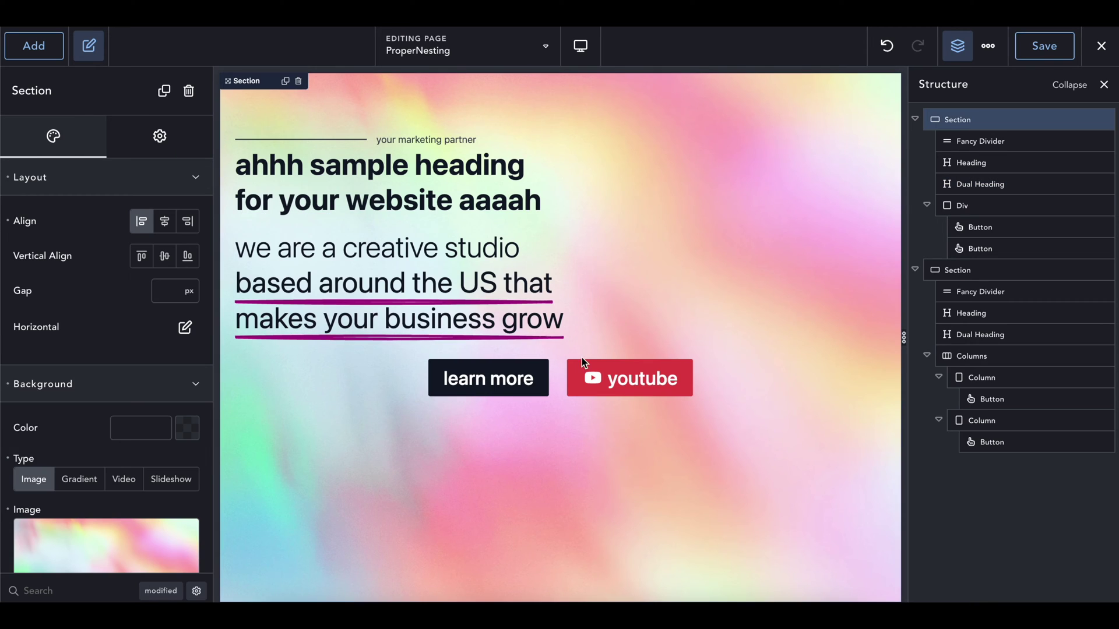
left_click(563, 380)
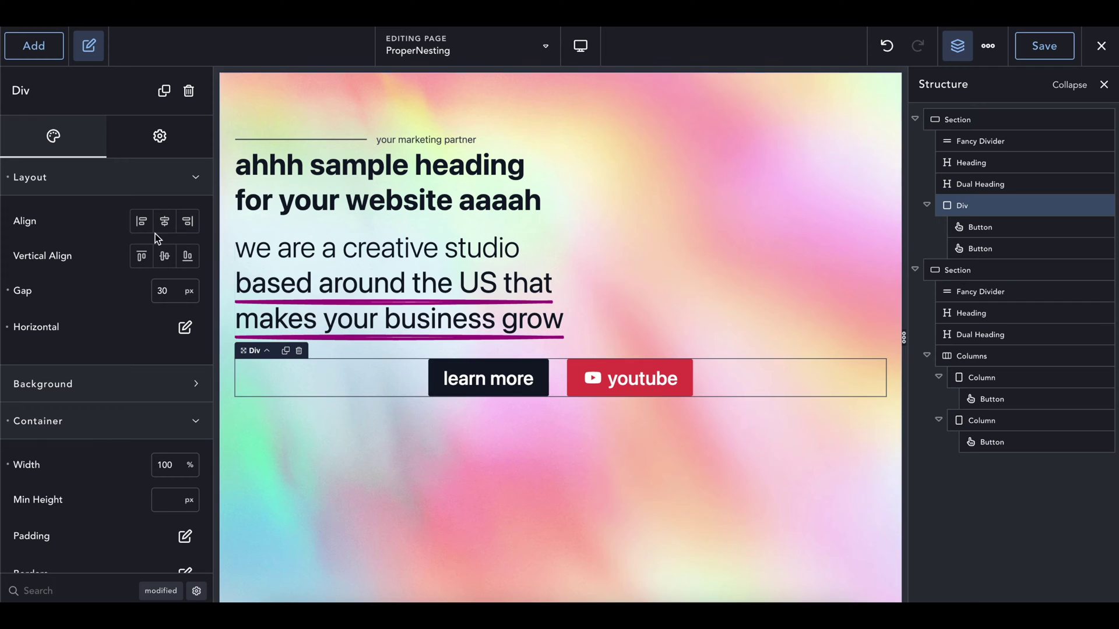
left_click(141, 227)
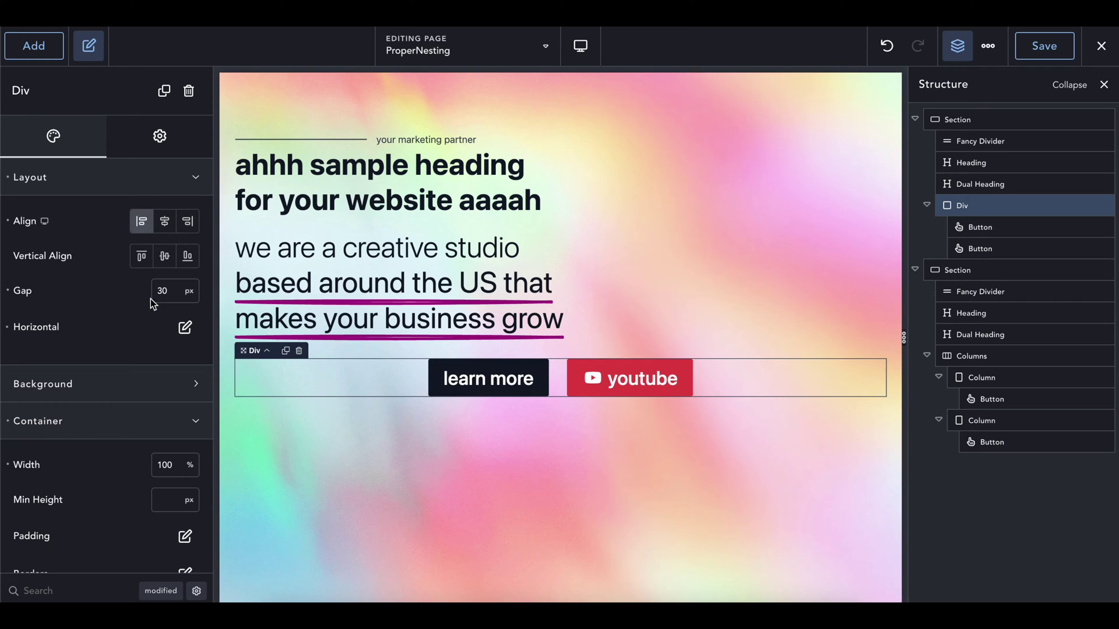
left_click(136, 222)
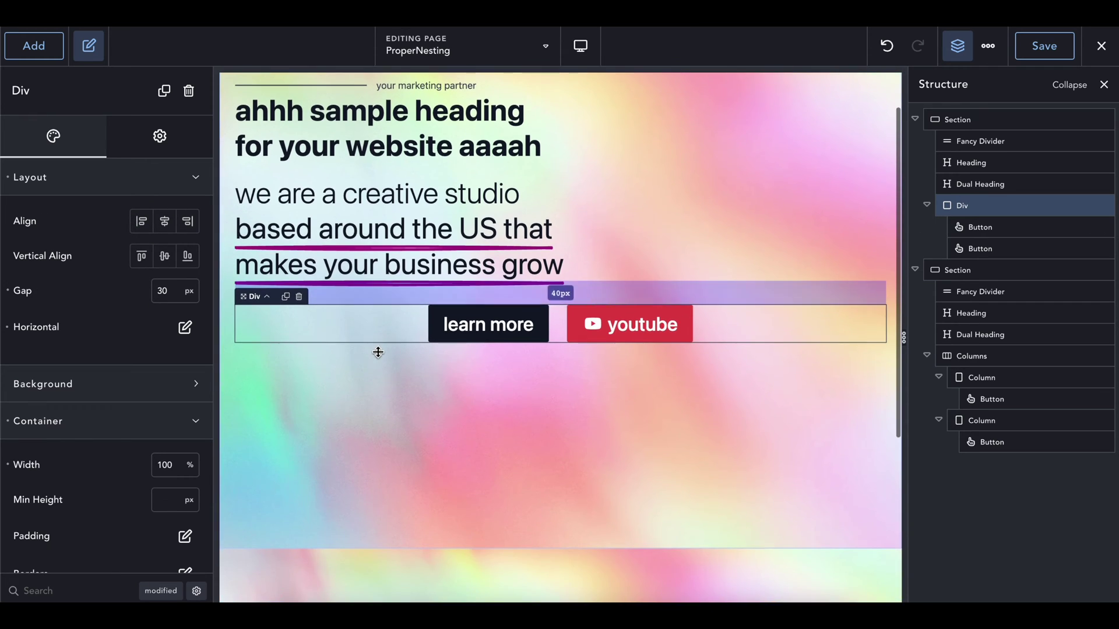
scroll(132, 345, "down", 2)
scroll(124, 411, "down", 1)
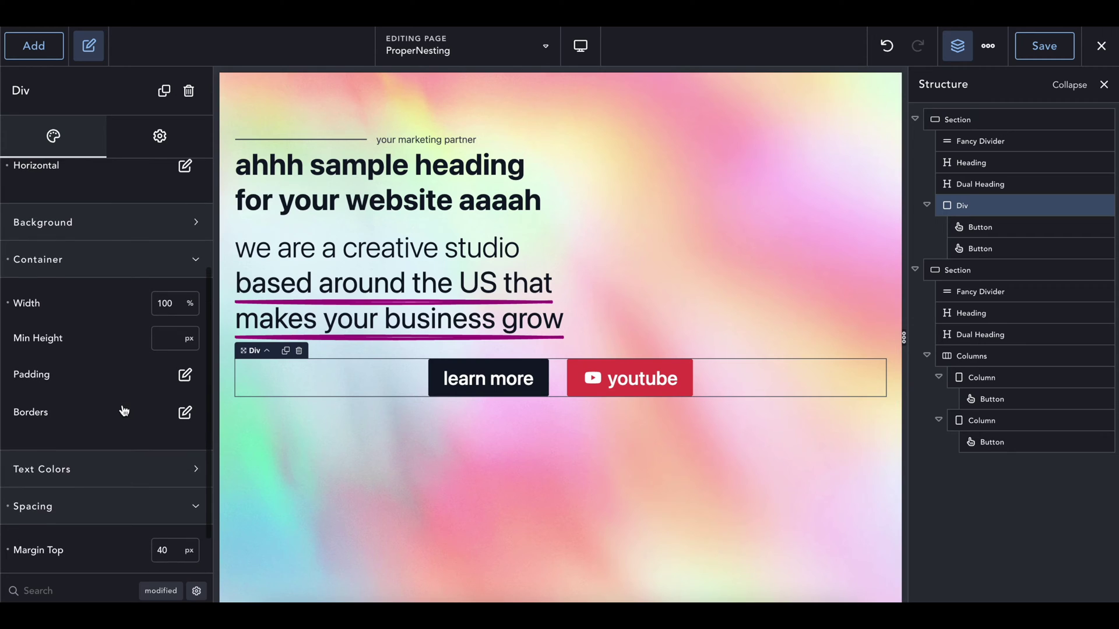
key("BackSpace")
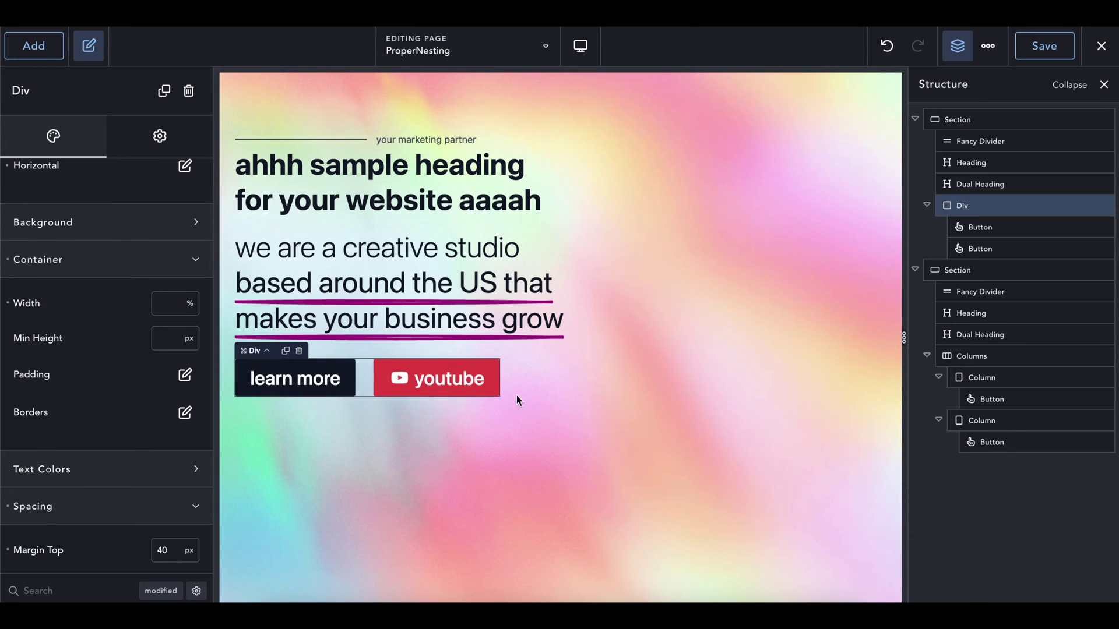
left_click(636, 401)
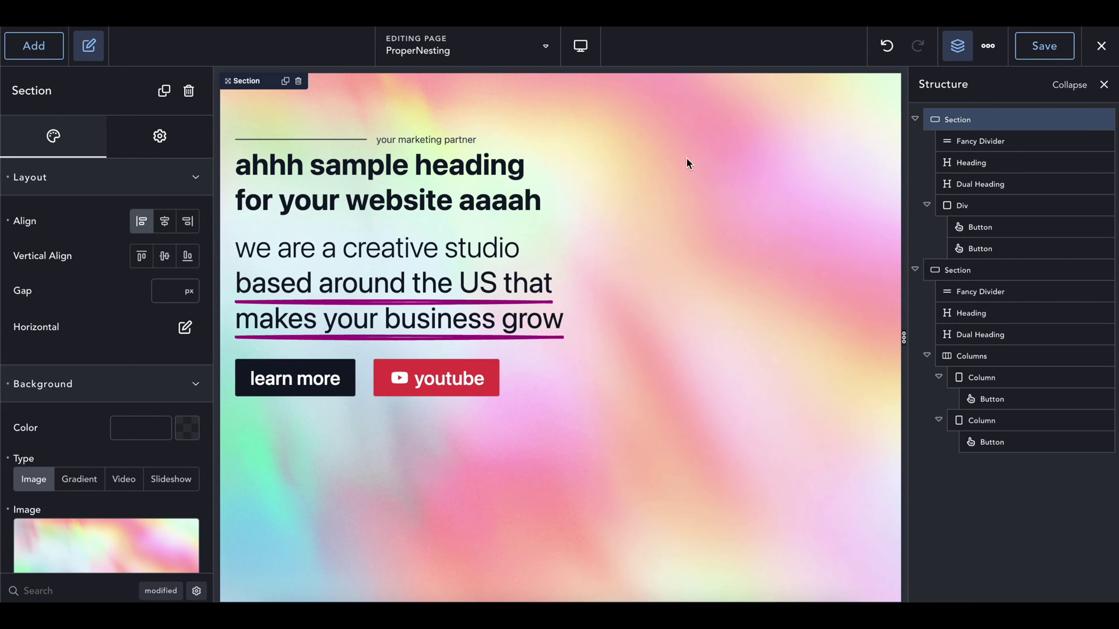
- Add a wide-plus-narrow Columns element at the top of the hero
left_click(36, 46)
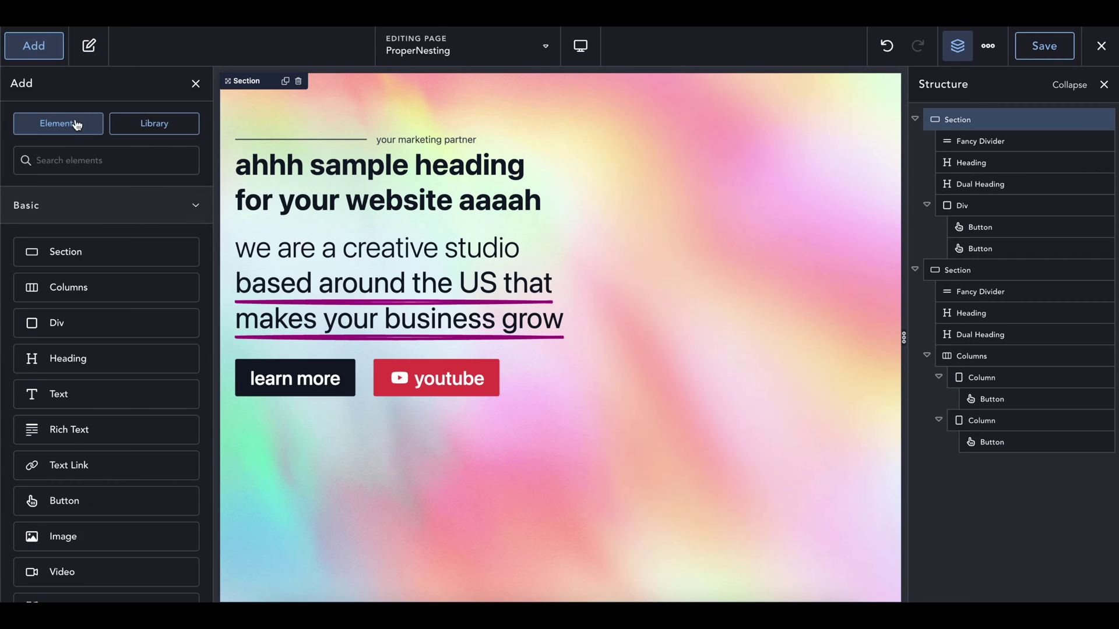
type("div")
type("col")
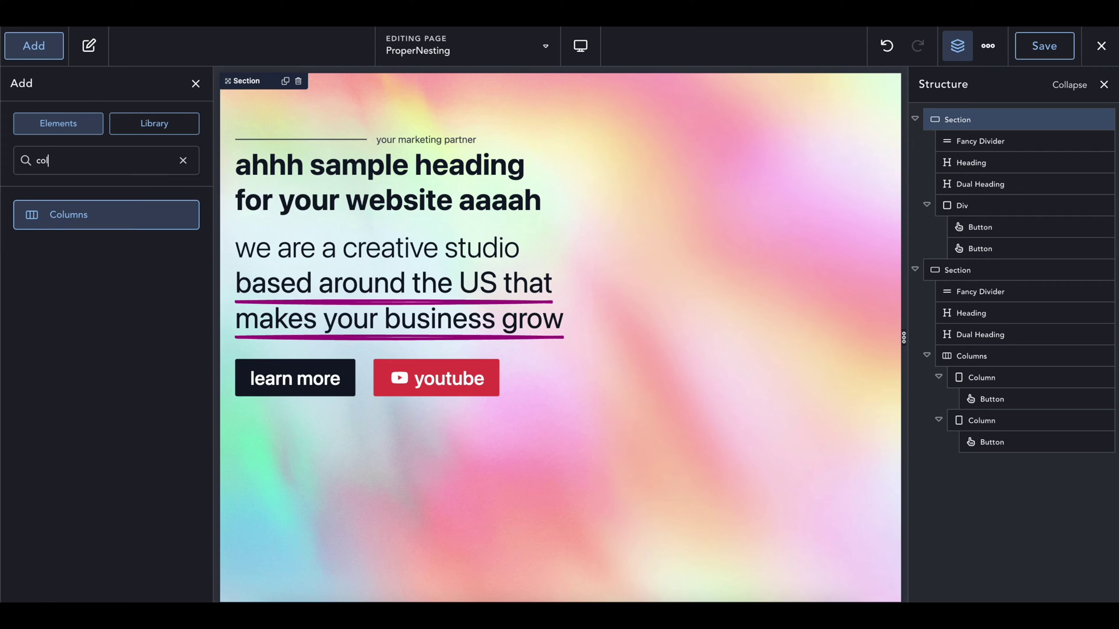
left_click(78, 217)
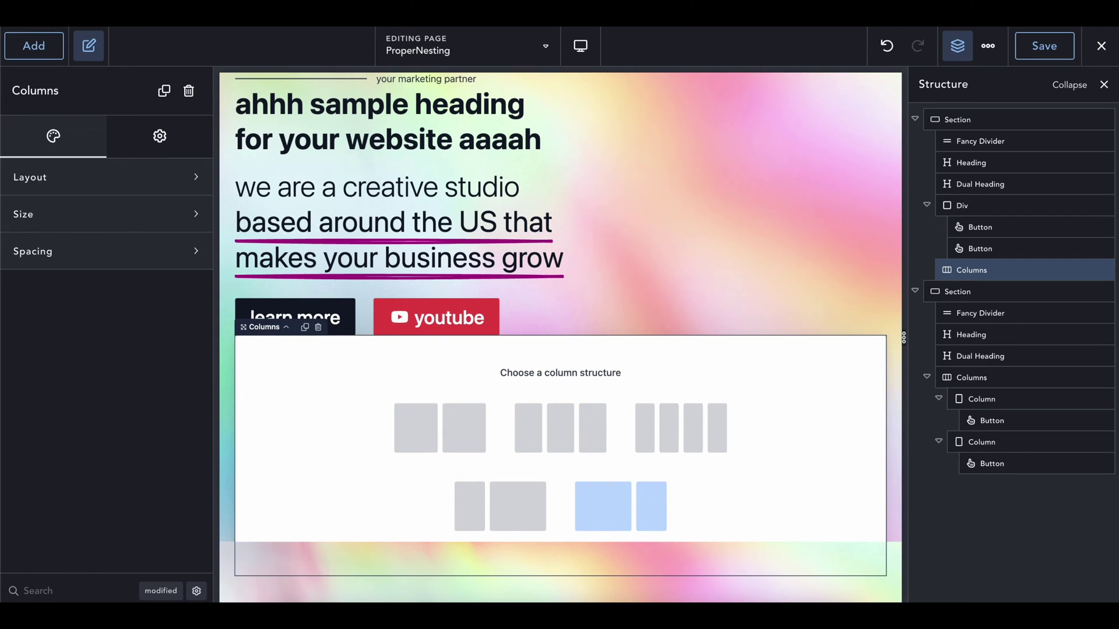
left_click(603, 506)
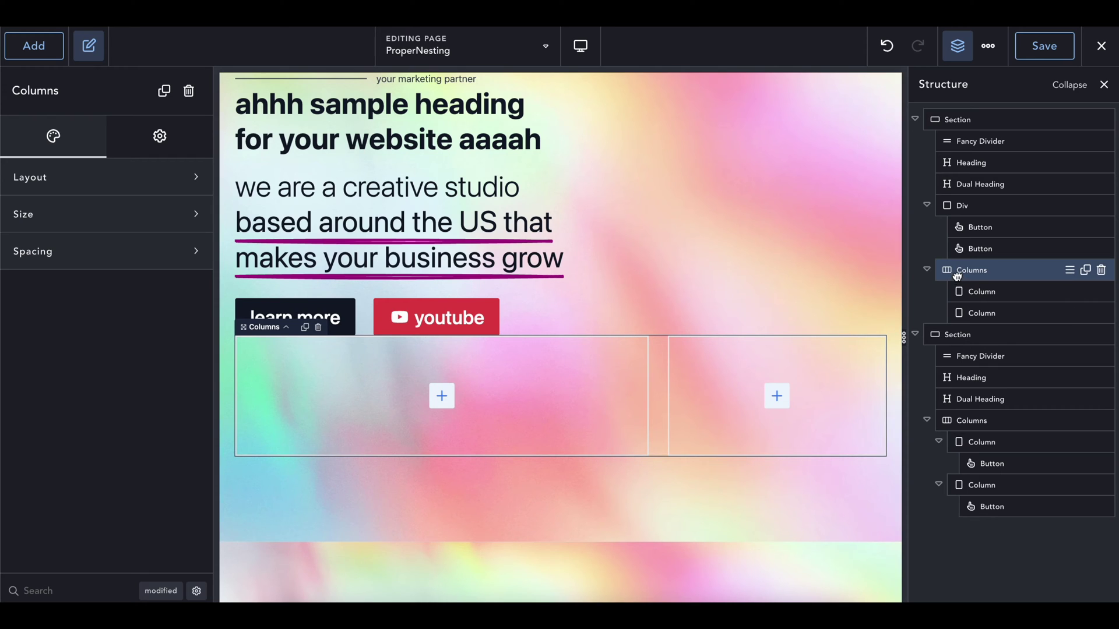
left_click_drag(956, 275, 956, 140)
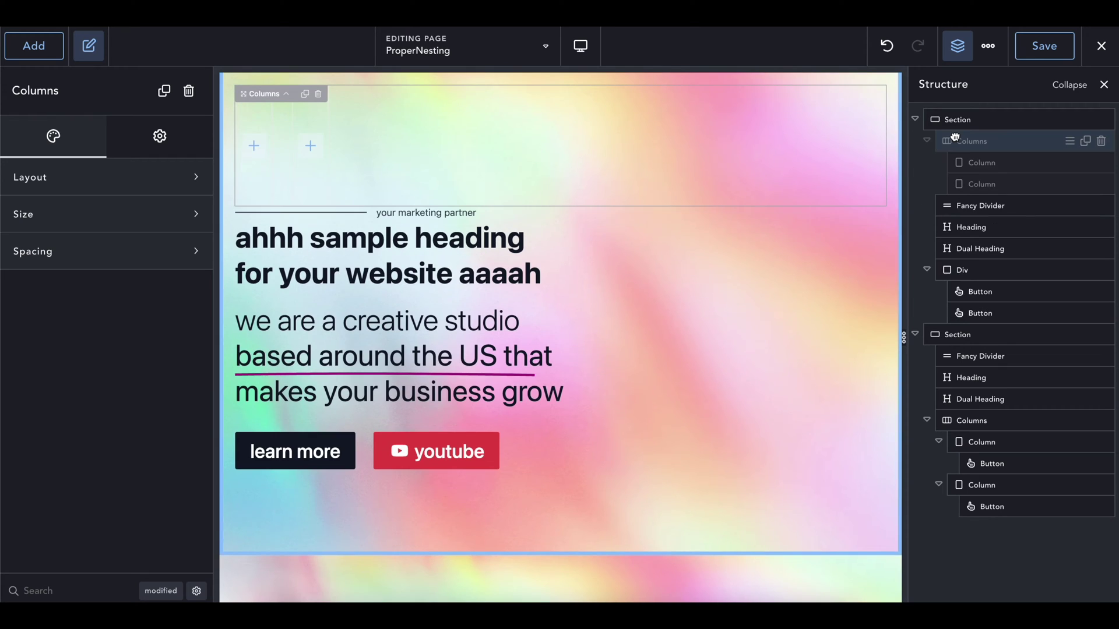
- Move the fancy divider, heading, dual heading and buttons container into the left column
left_click(959, 207)
left_click(963, 310)
left_click(967, 204)
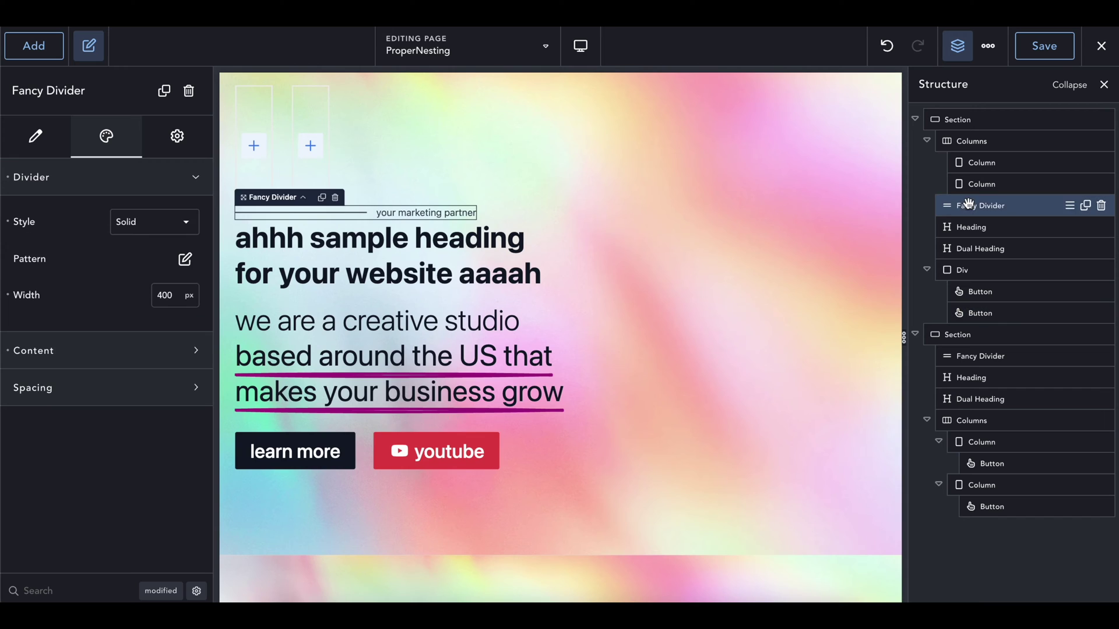
left_click_drag(967, 204, 985, 178)
left_click_drag(972, 227, 990, 210)
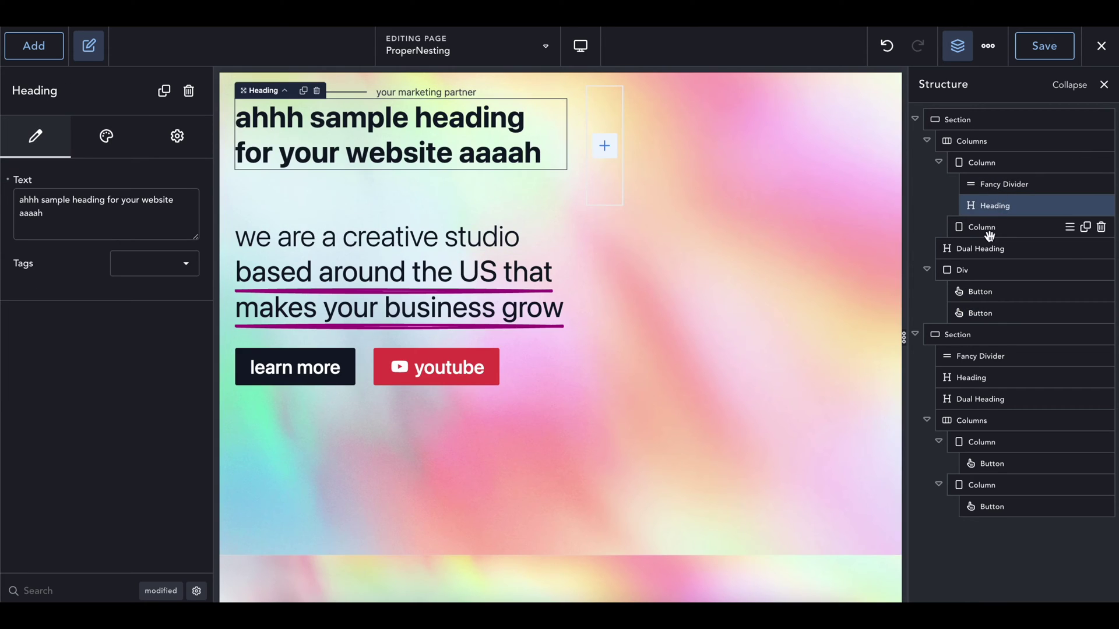
left_click_drag(985, 248, 1000, 221)
left_click_drag(964, 270, 1000, 246)
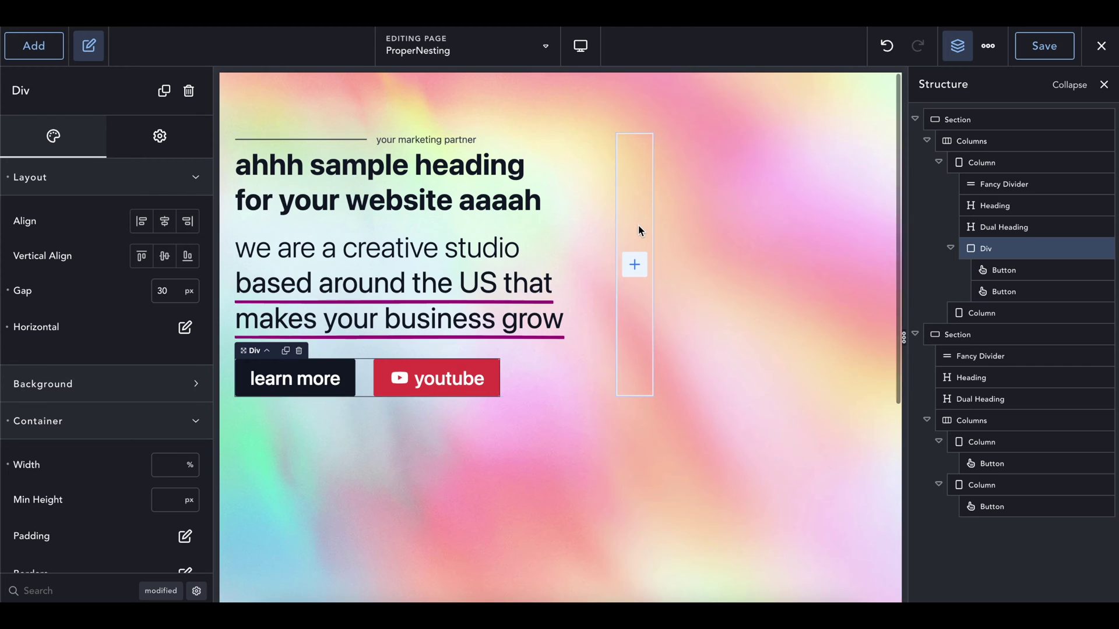
- Add an Image element to the empty right column
left_click(637, 230)
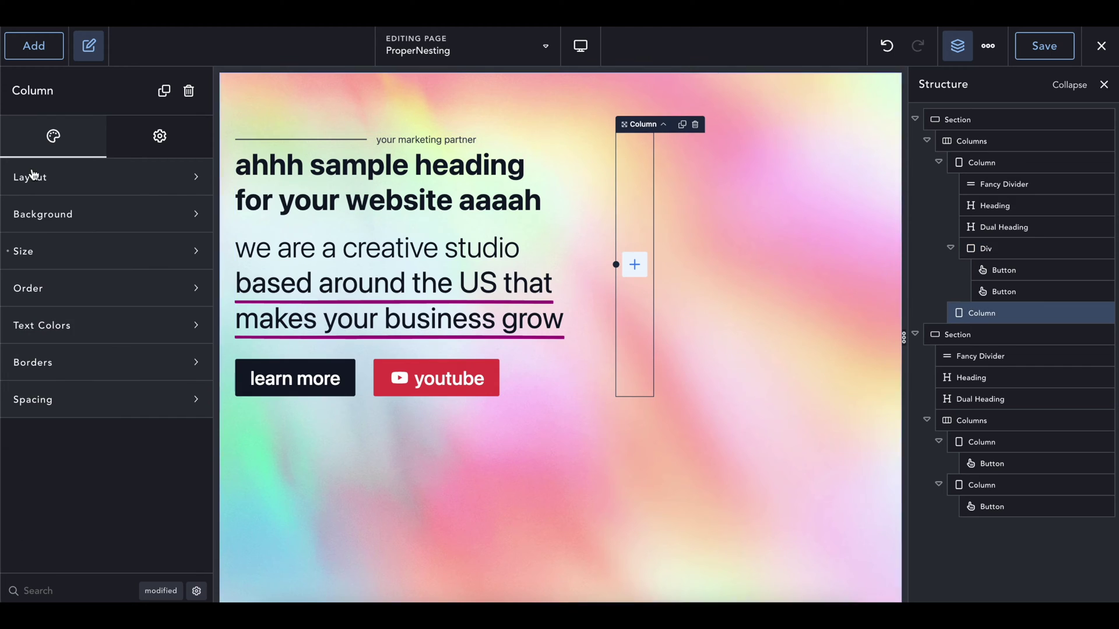
left_click(45, 43)
type("image")
left_click(50, 215)
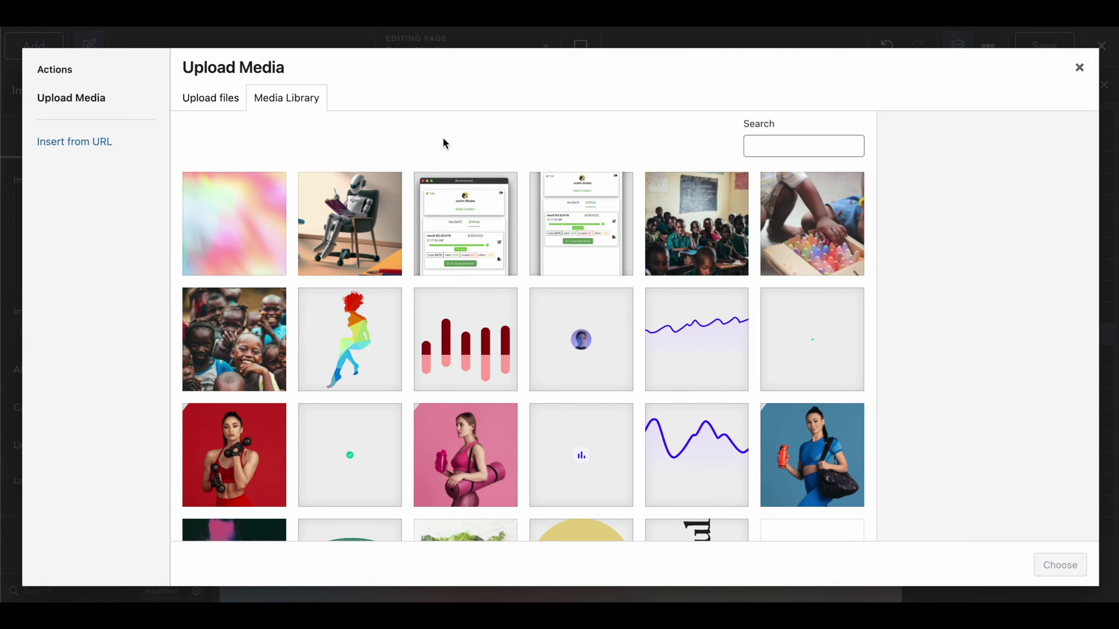
- Choose the photo of the woman in blue sportswear from the Media Library for the image
scroll(444, 363, "down", 4)
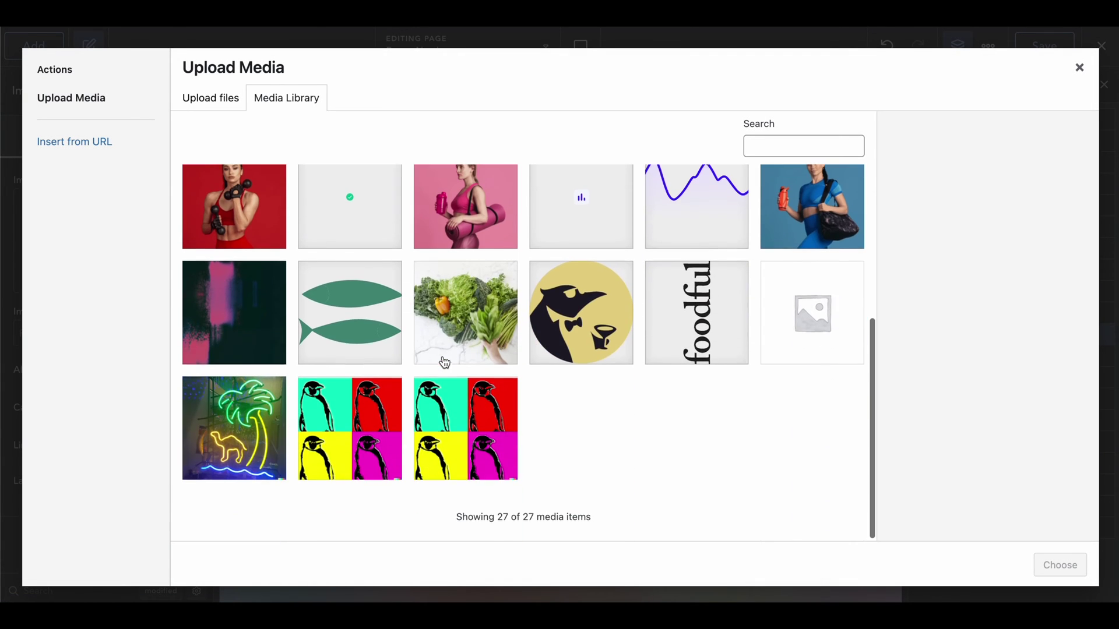
scroll(444, 363, "up", 2)
left_click(813, 323)
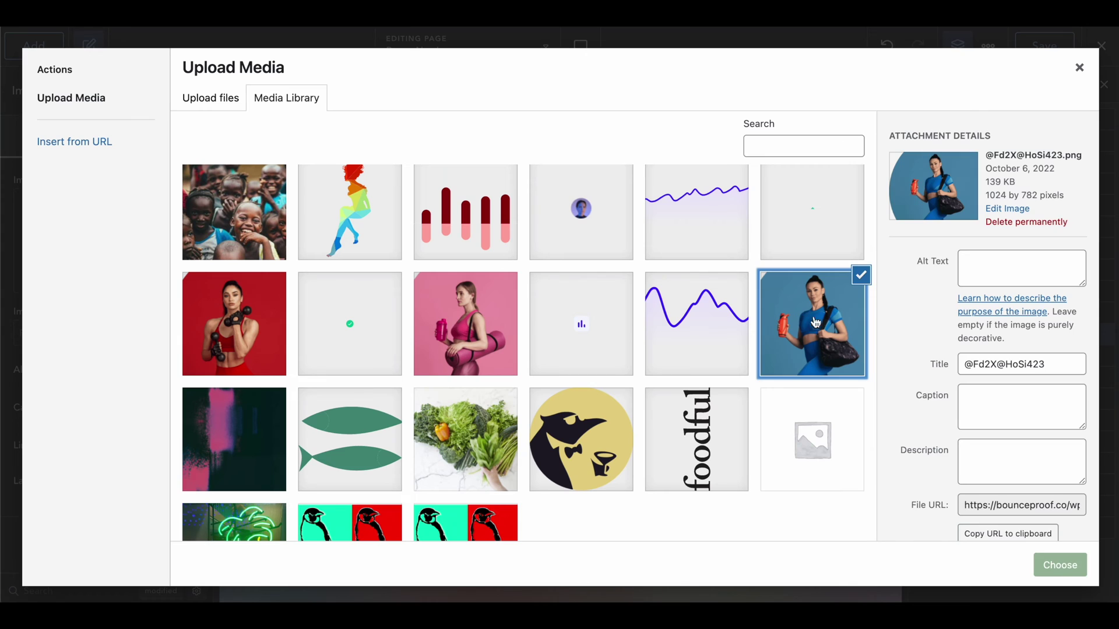
left_click(1061, 565)
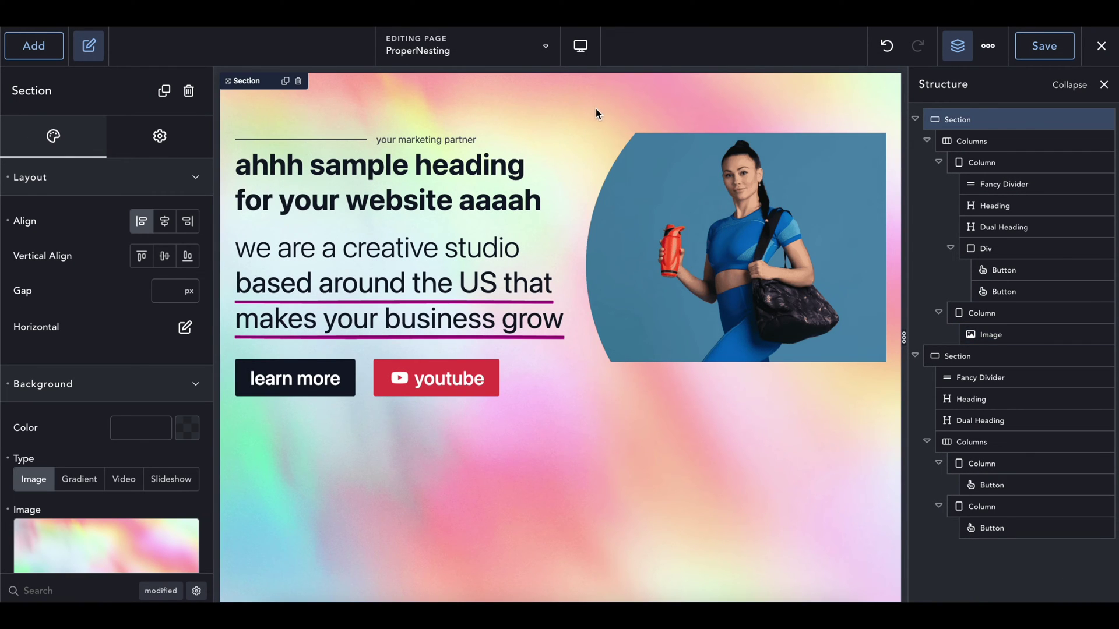
left_click(962, 138)
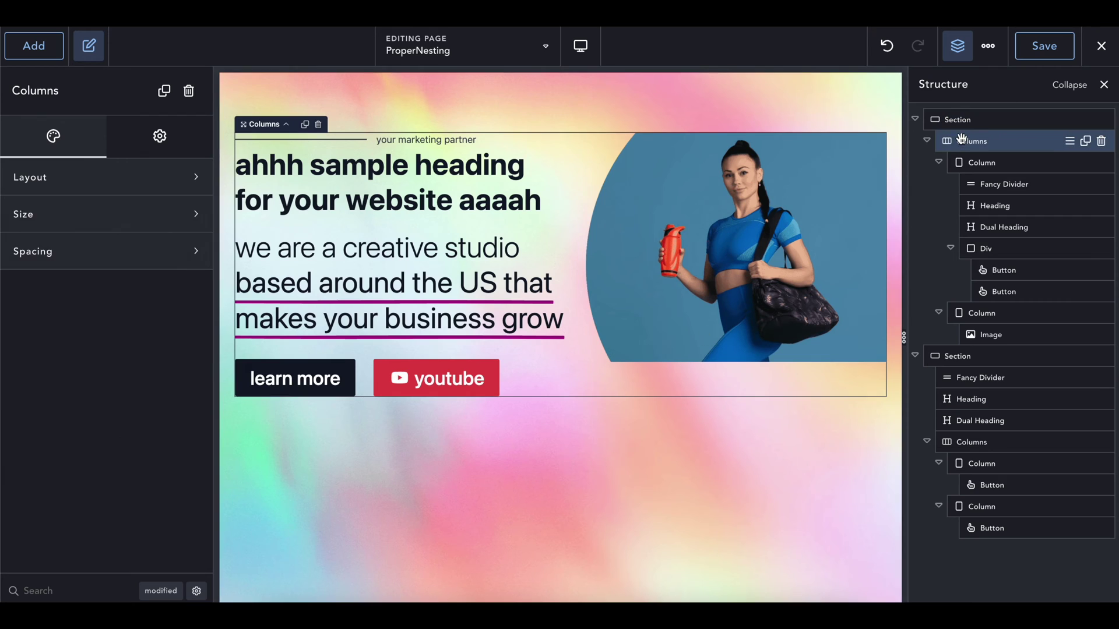
left_click(927, 142)
left_click(962, 119)
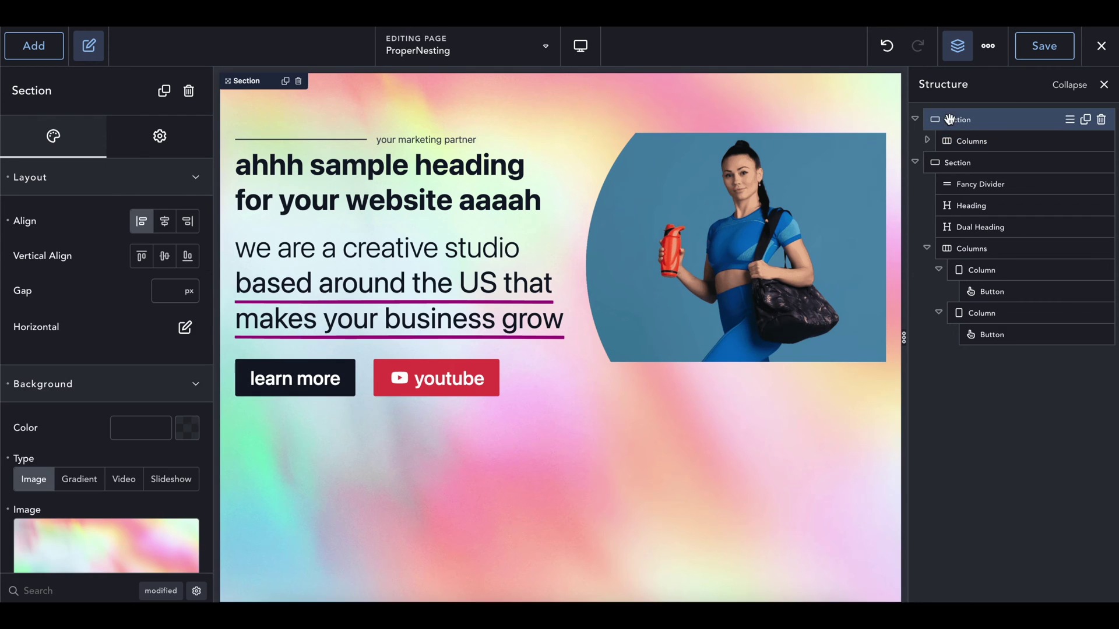
left_click(165, 257)
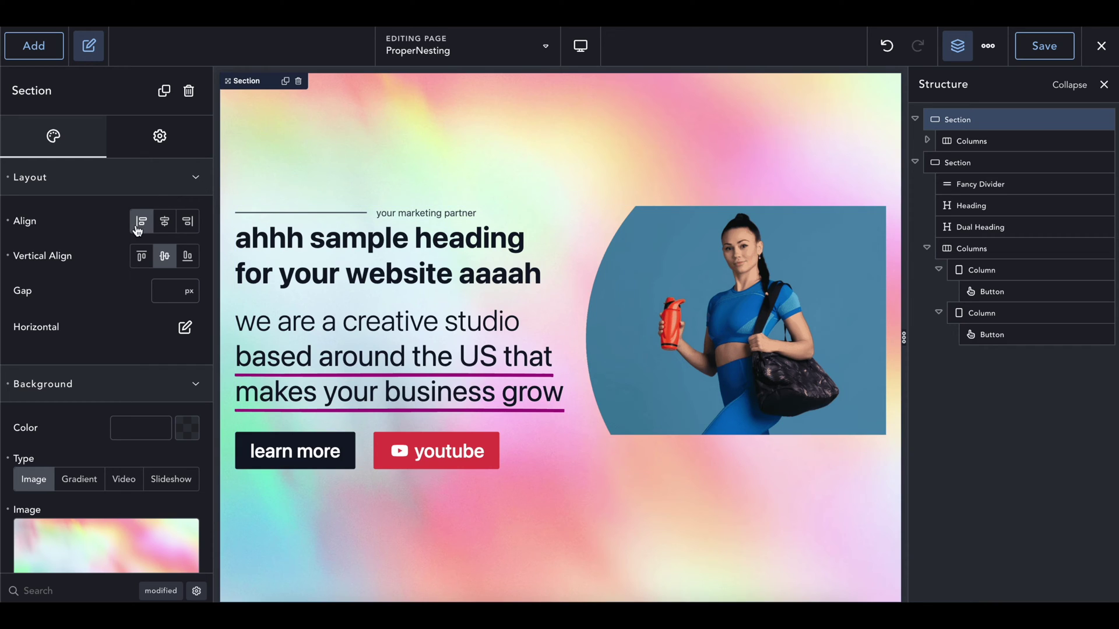
left_click(164, 256)
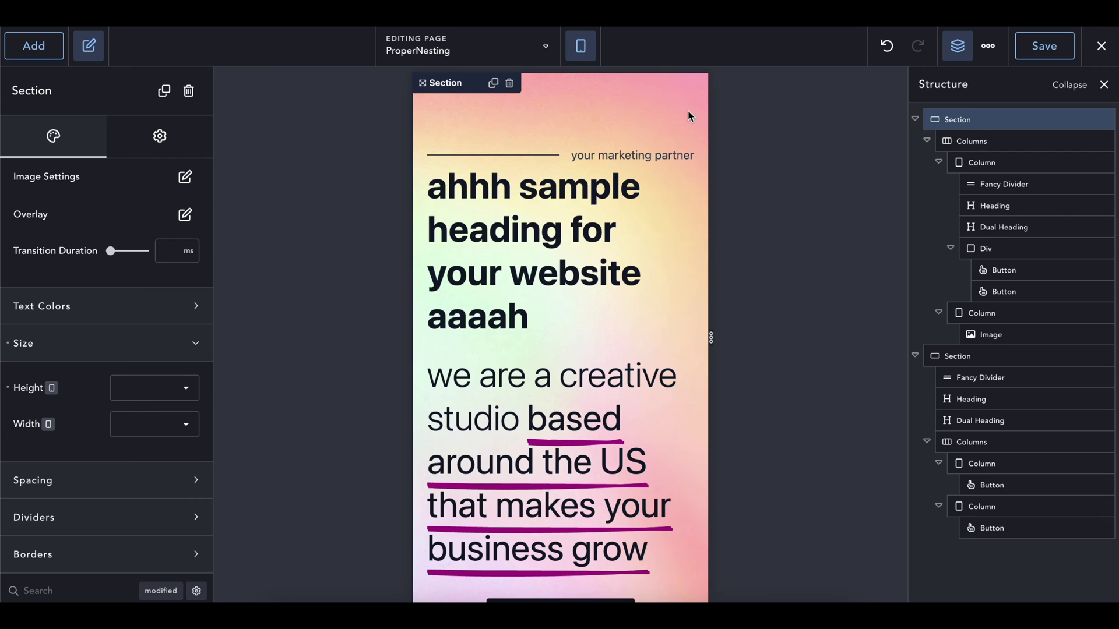
- Check the desktop and tablet previews, then return to phone portrait
scroll(688, 111, "down", 4)
scroll(688, 110, "up", 4)
scroll(97, 227, "up", 5)
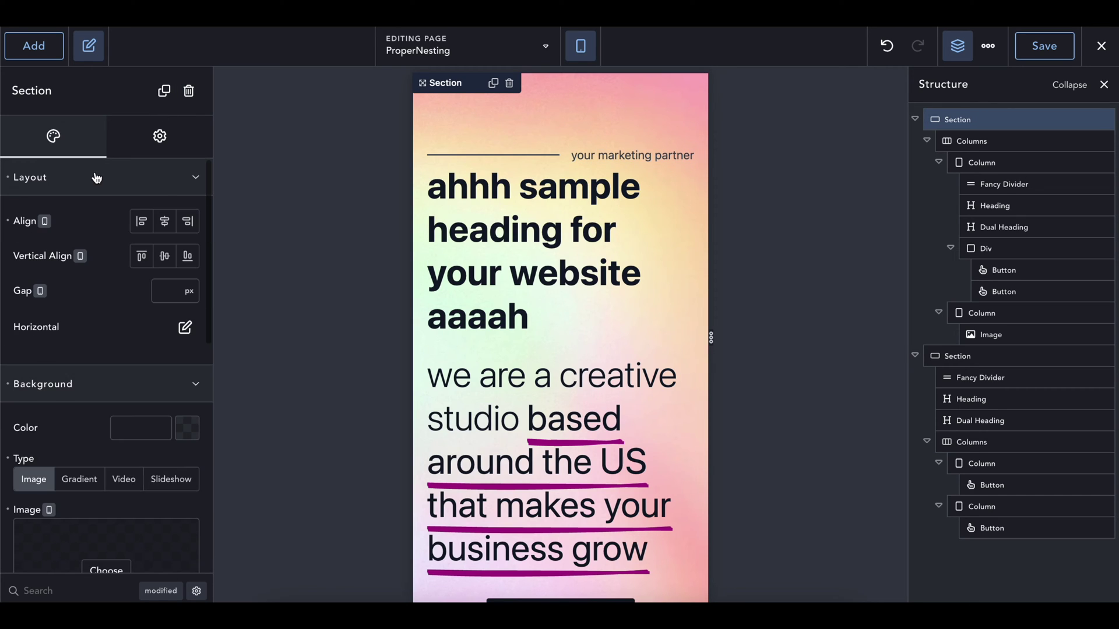
mouse_move(582, 50)
left_click(583, 74)
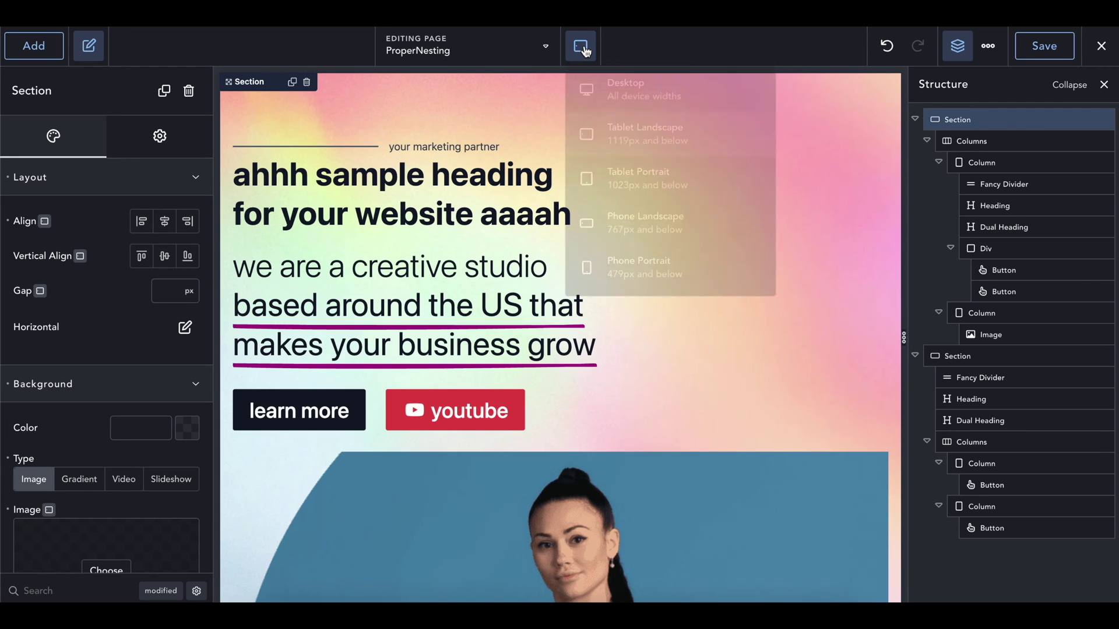
left_click(597, 137)
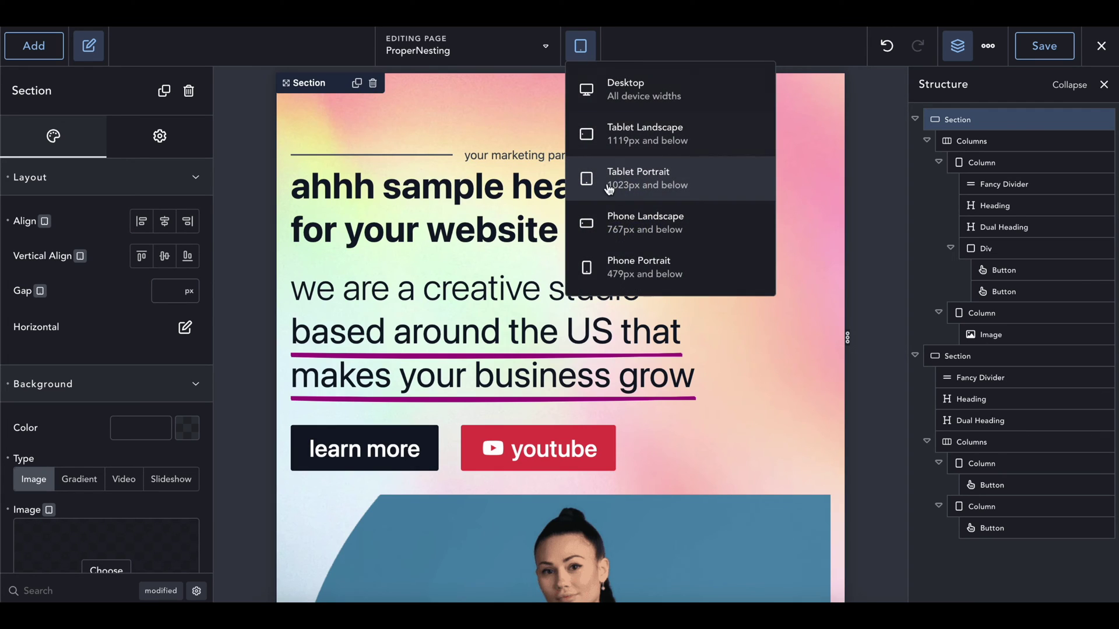
left_click(616, 261)
- Set the hero section's top padding to 50 px at phone portrait width
scroll(157, 361, "down", 6)
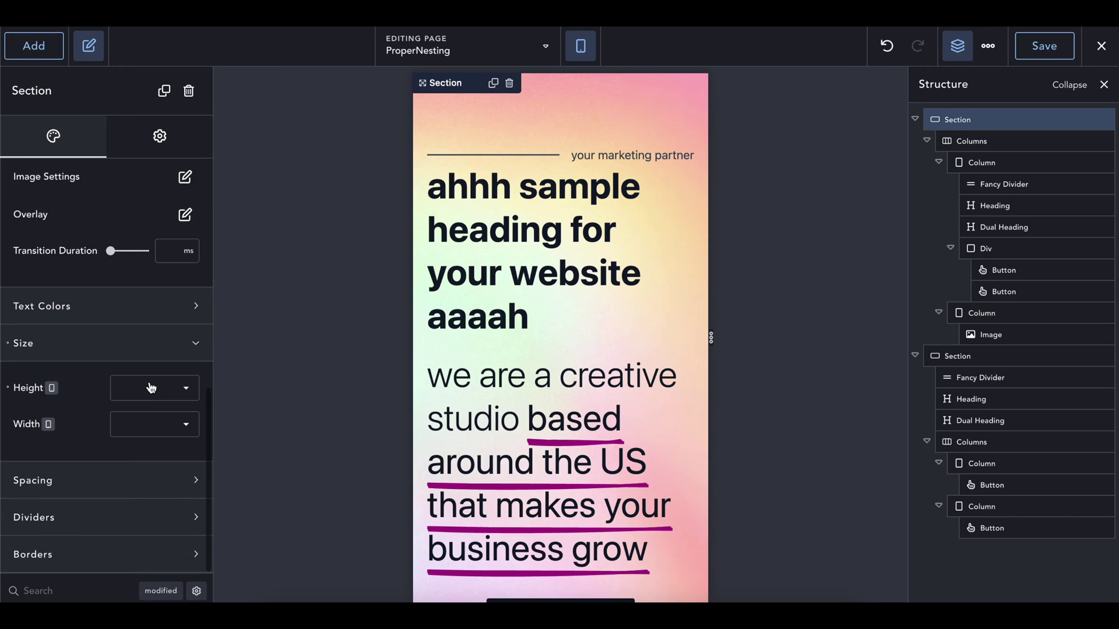
left_click(103, 480)
scroll(102, 460, "down", 2)
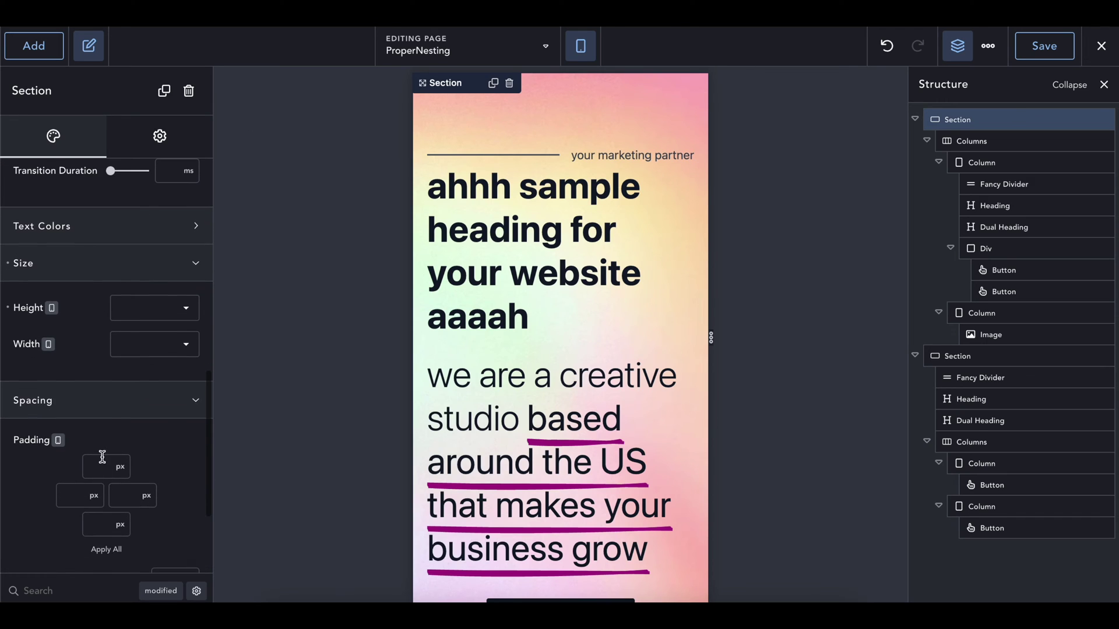
scroll(98, 496, "down", 3)
scroll(103, 418, "up", 6)
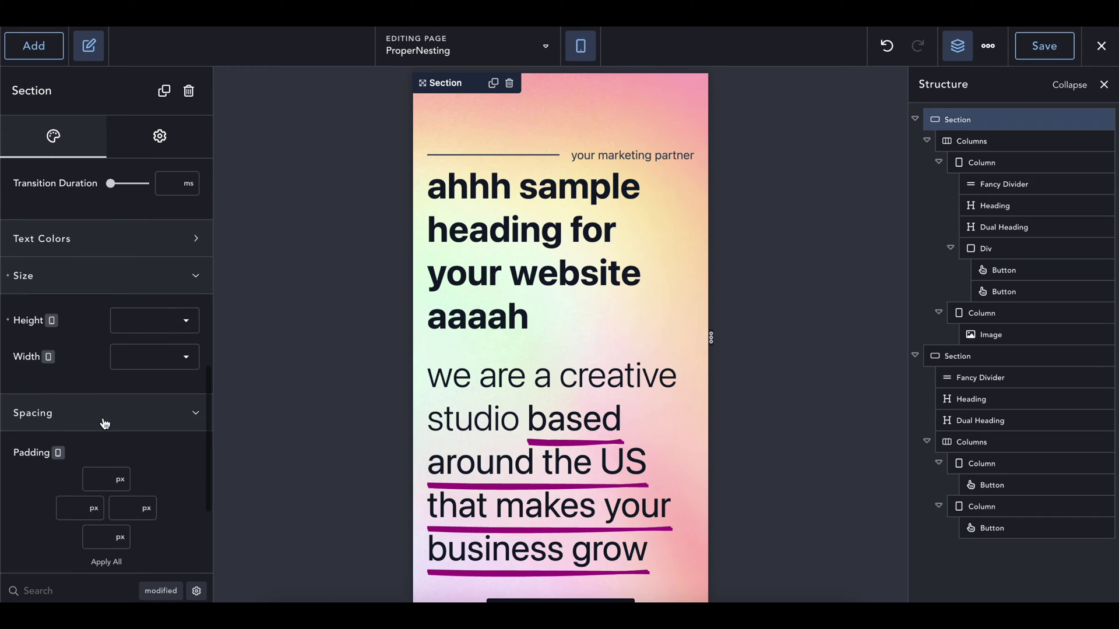
scroll(99, 253, "up", 3)
scroll(98, 251, "down", 6)
left_click(96, 406)
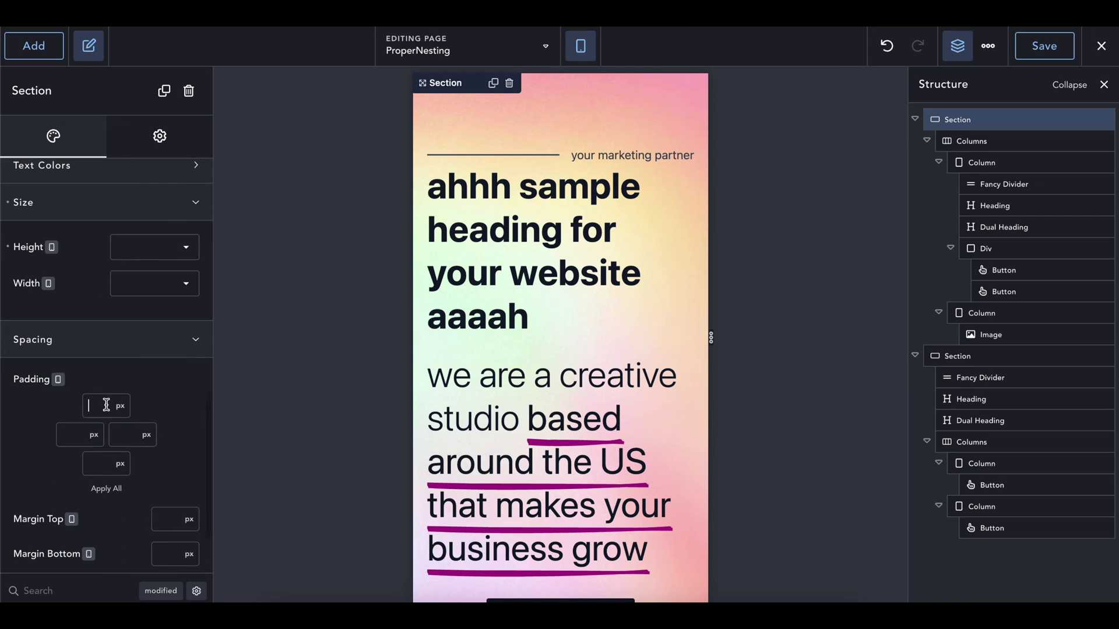
type("0")
key("BackSpace")
type("75")
type("25")
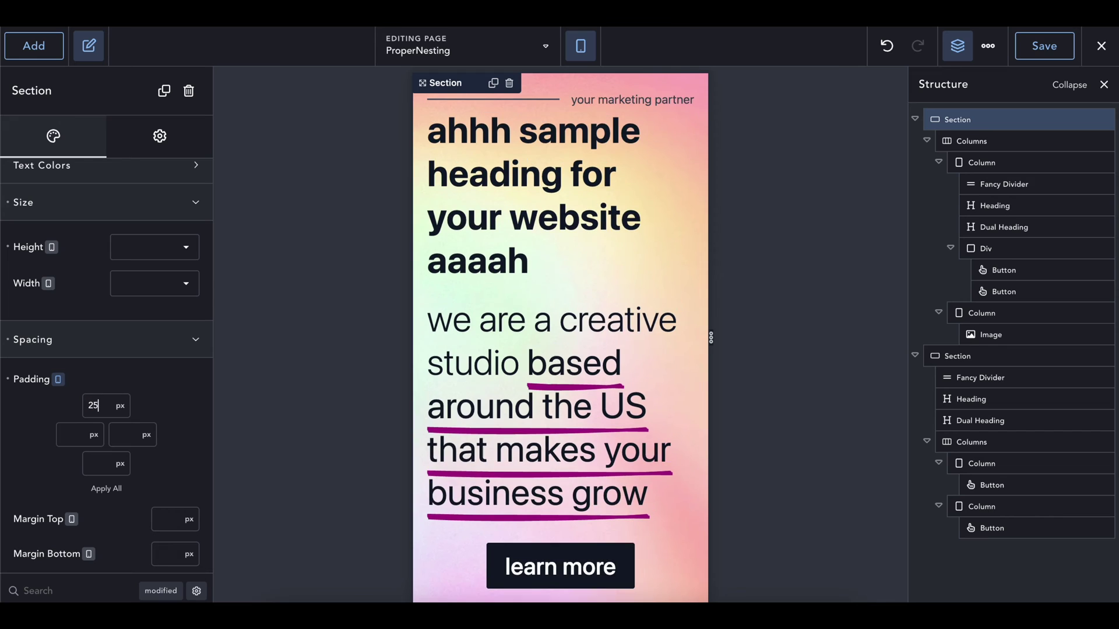
key("ctrl+a")
type("50")
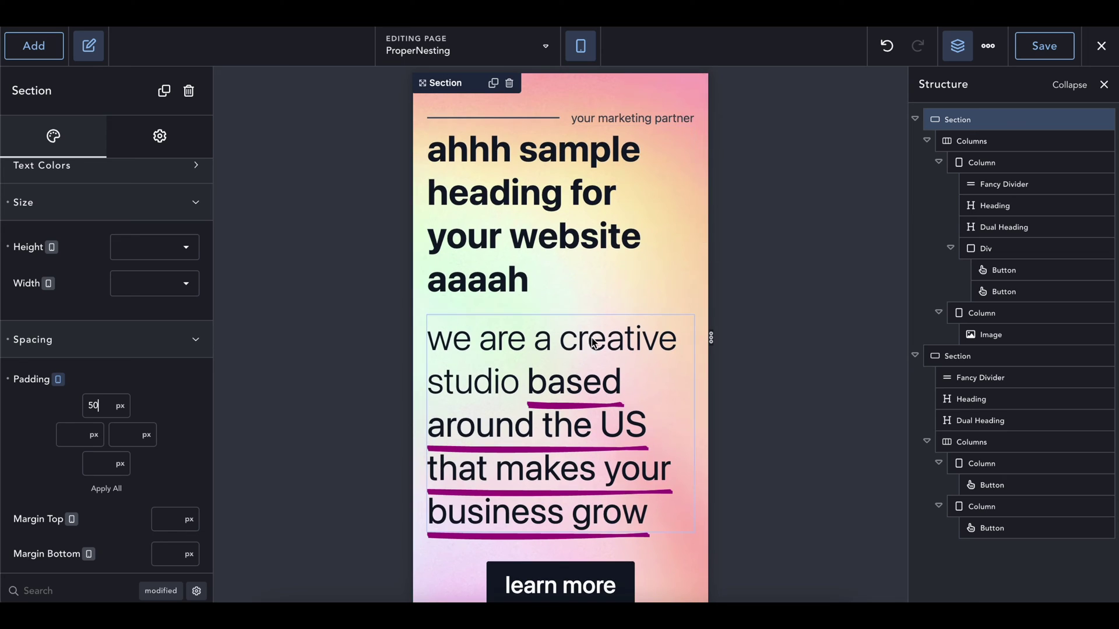
left_click(529, 365)
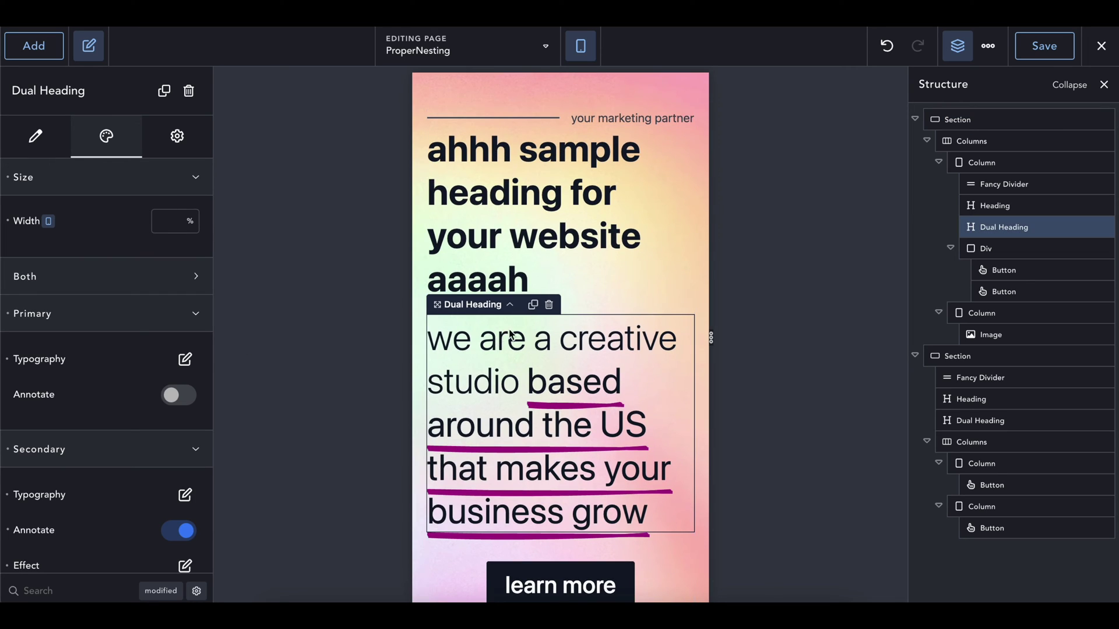
left_click(1023, 207)
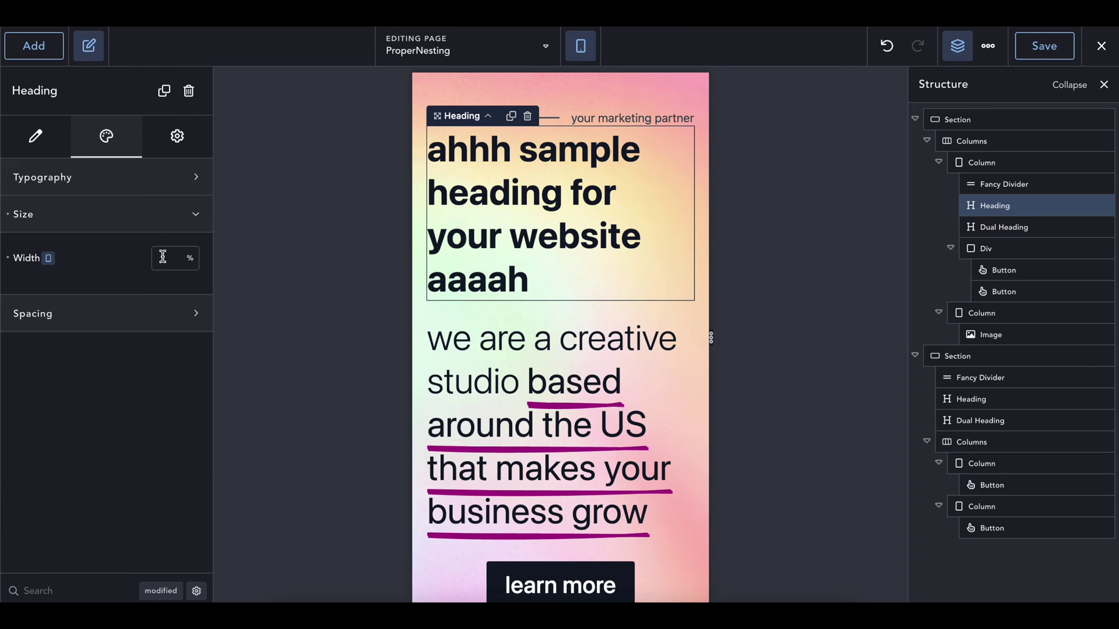
- Set the main heading's font size to 2 rem on phone portrait
left_click(65, 186)
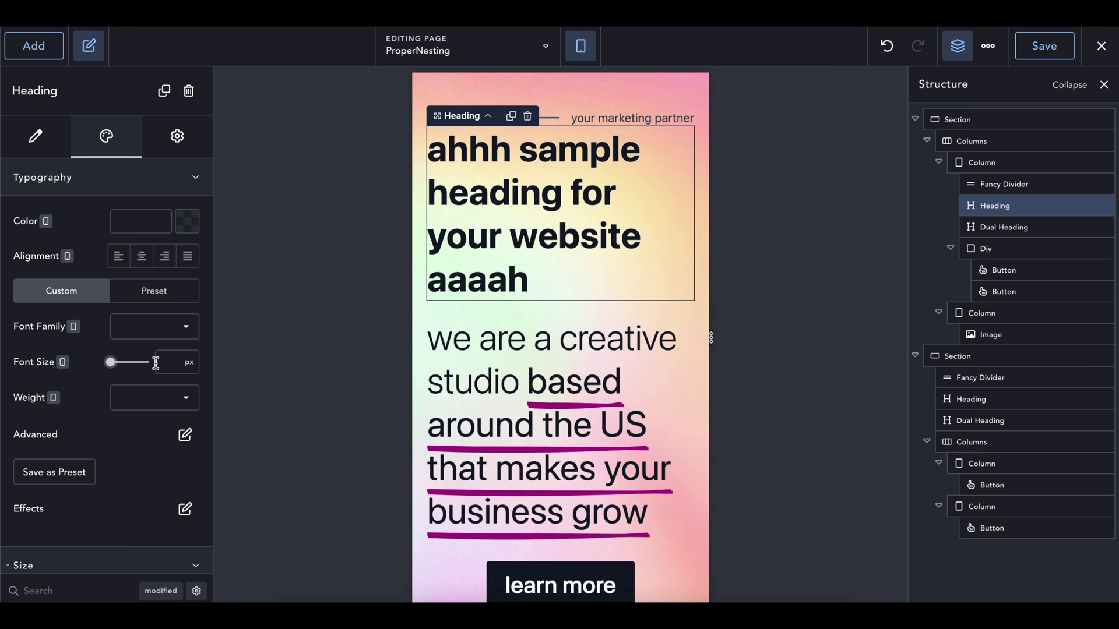
left_click(195, 358)
left_click(190, 457)
type("2")
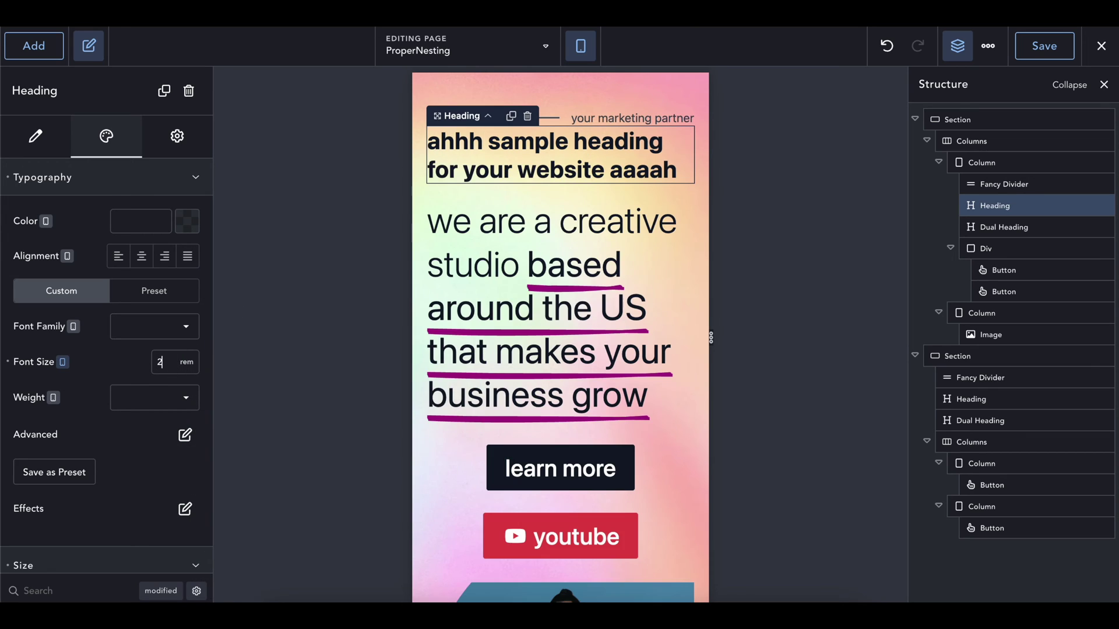
key("BackSpace")
type("3")
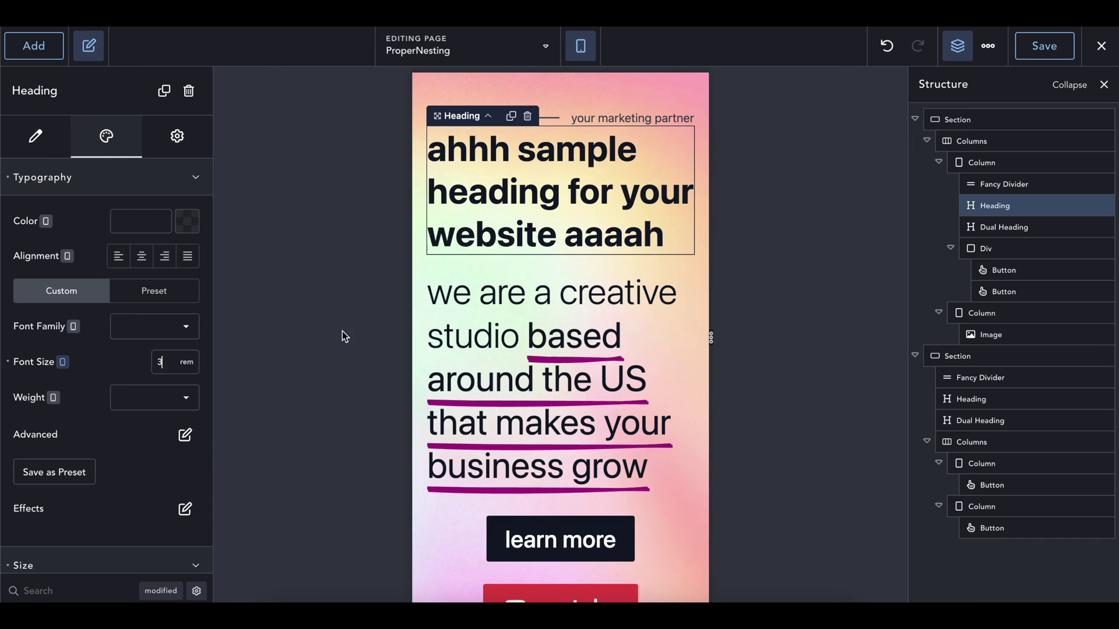
key("BackSpace")
type("2")
left_click(484, 272)
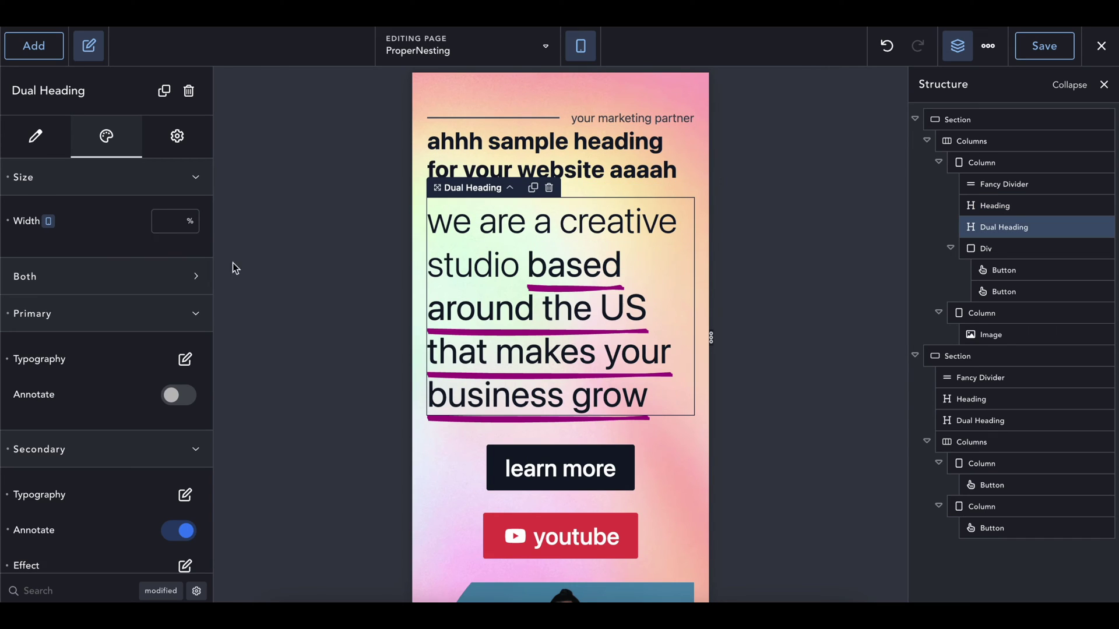
left_click(120, 325)
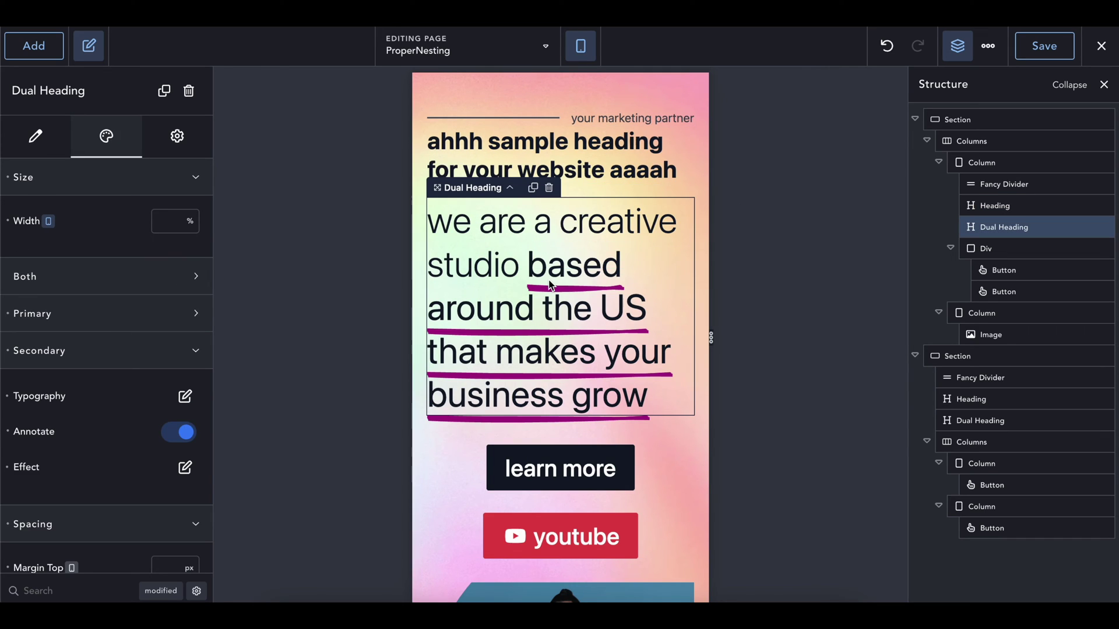
scroll(548, 280, "down", 2)
scroll(548, 280, "up", 2)
- Select the hero section and switch the preview to desktop width
left_click(554, 103)
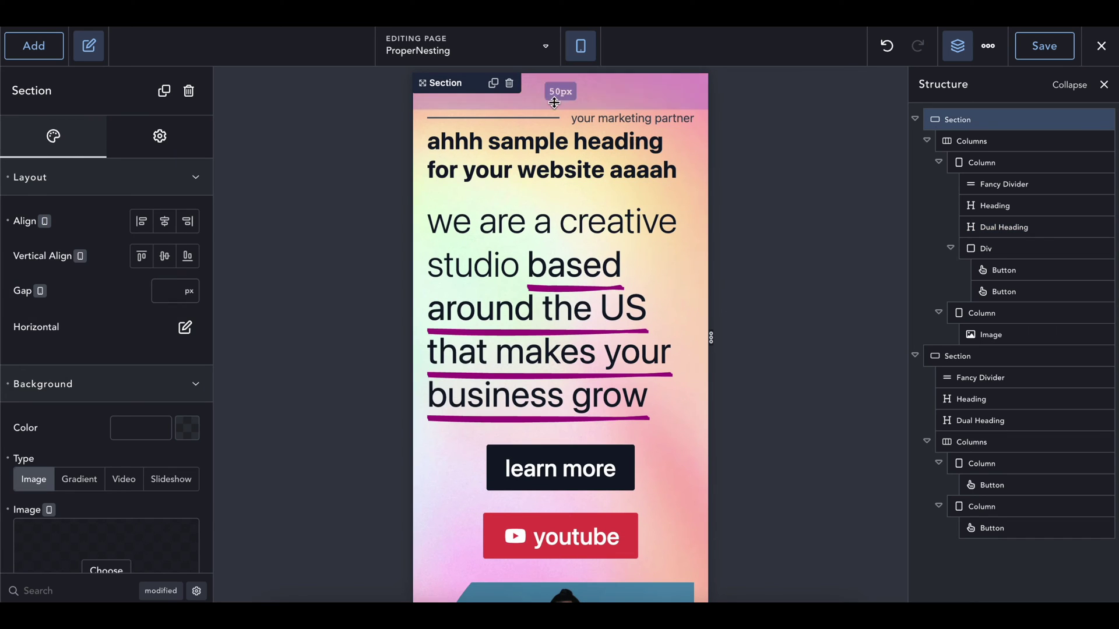
scroll(542, 274, "down", 5)
scroll(554, 86, "up", 3)
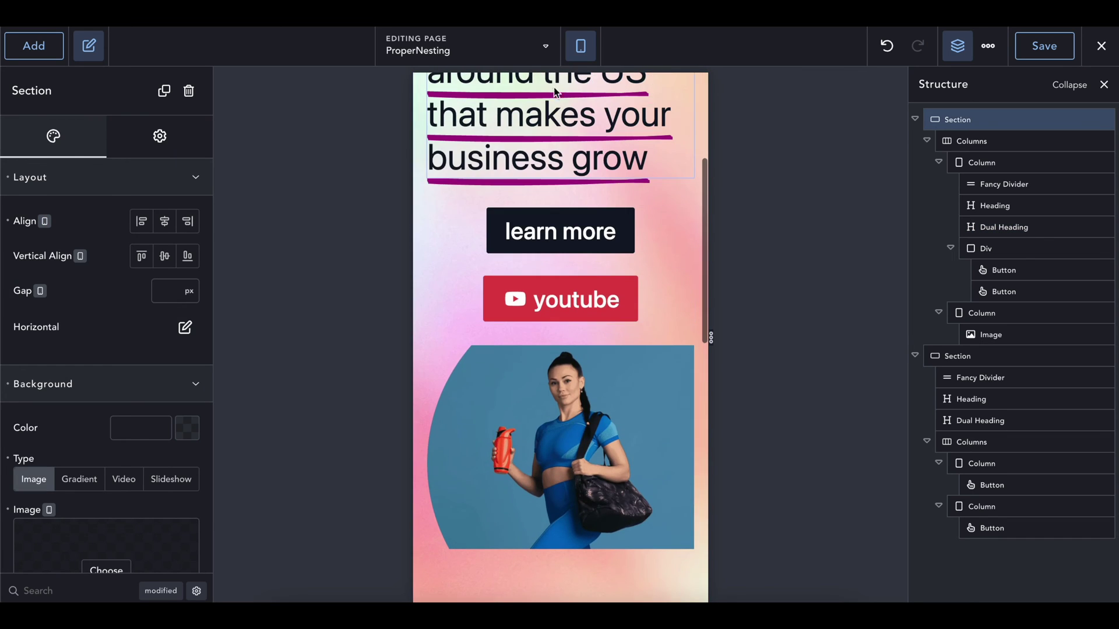
scroll(553, 86, "up", 3)
left_click(581, 45)
left_click(607, 83)
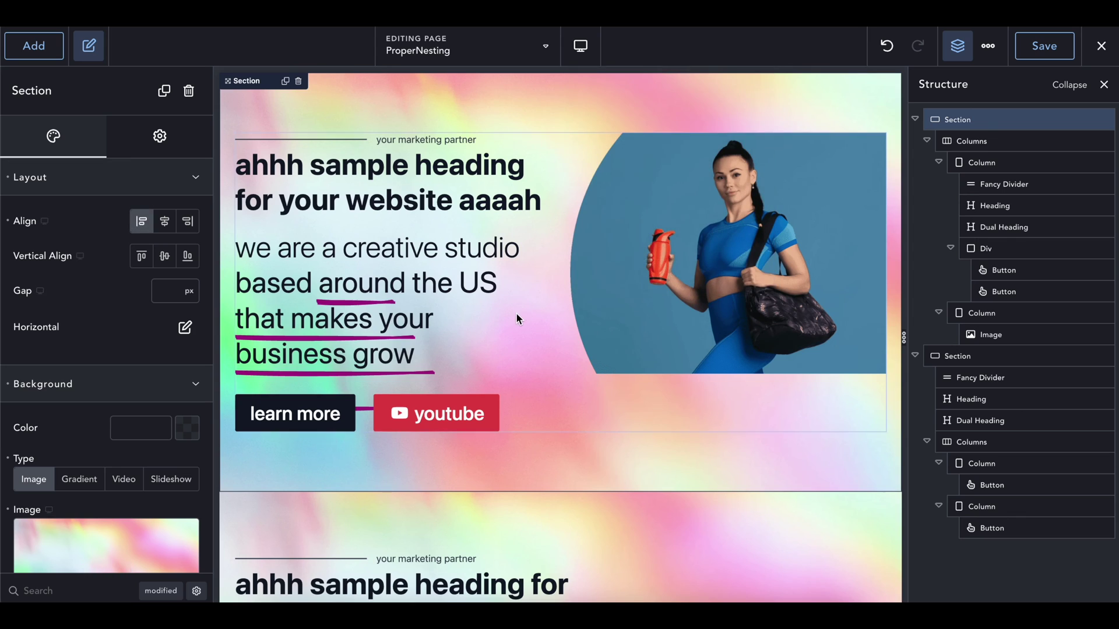
scroll(138, 429, "down", 8)
scroll(140, 416, "up", 2)
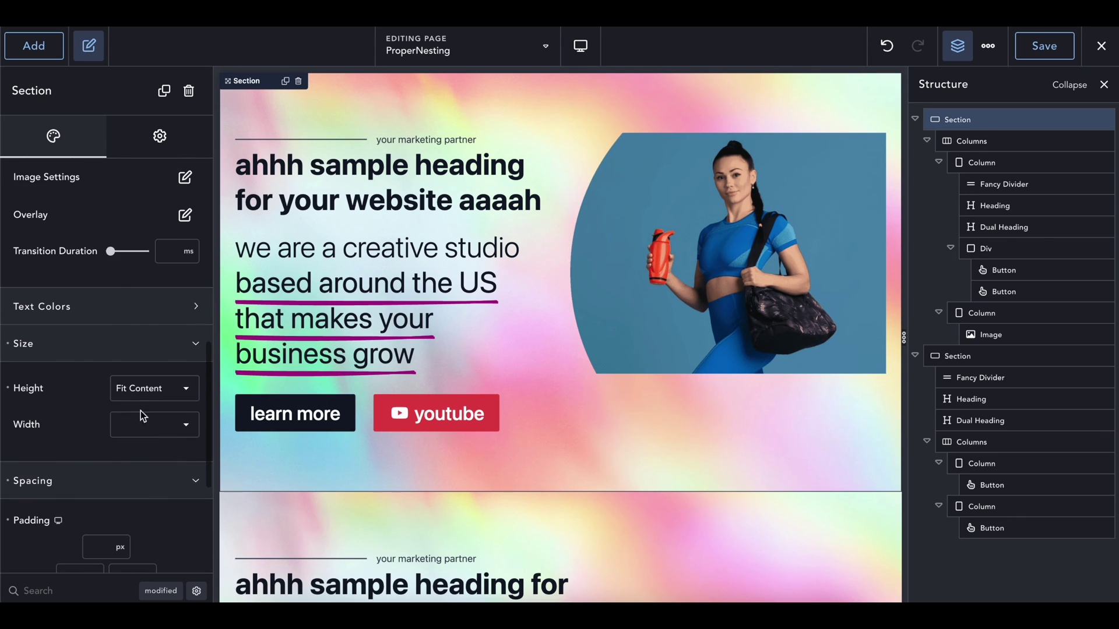
scroll(137, 429, "down", 1)
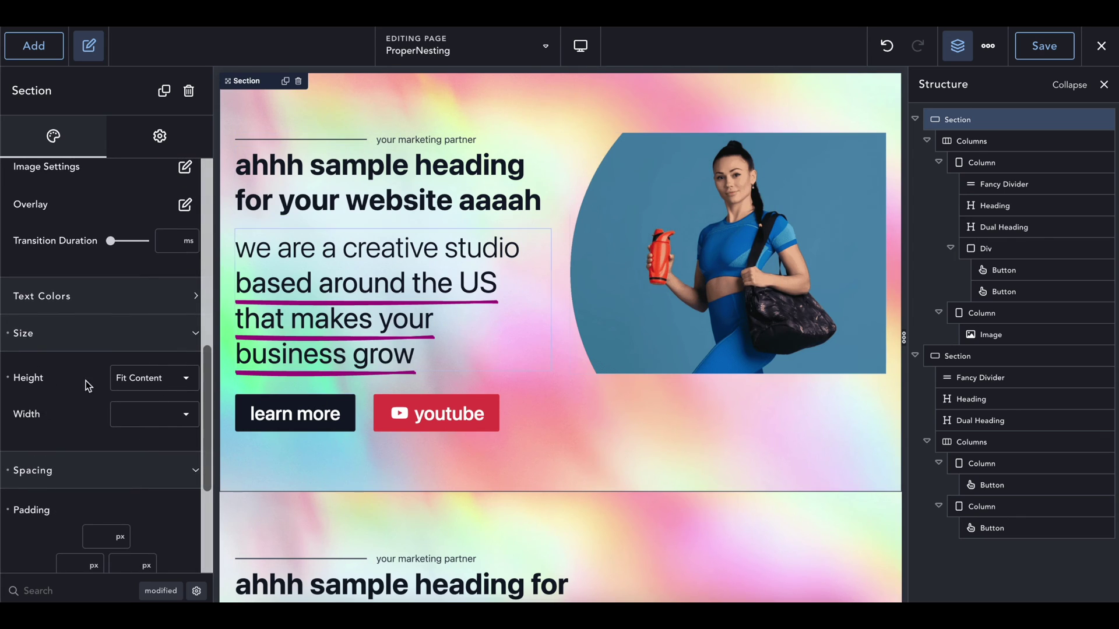
- Give the section a Custom height with a 100 vh minimum height
left_click(123, 386)
left_click(140, 387)
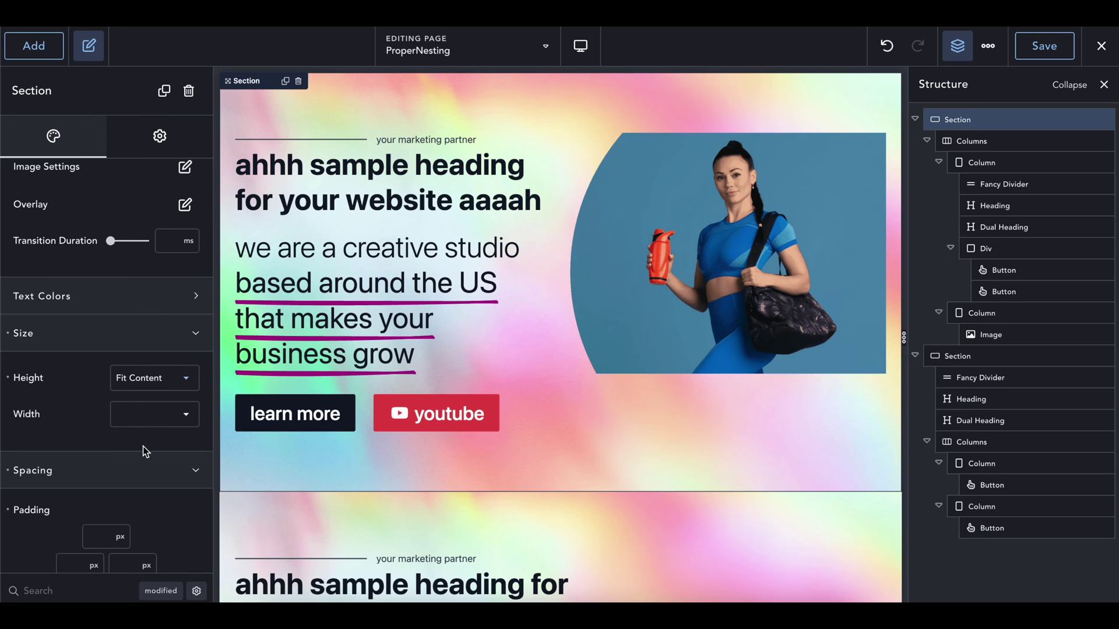
scroll(144, 451, "down", 5)
scroll(145, 452, "up", 5)
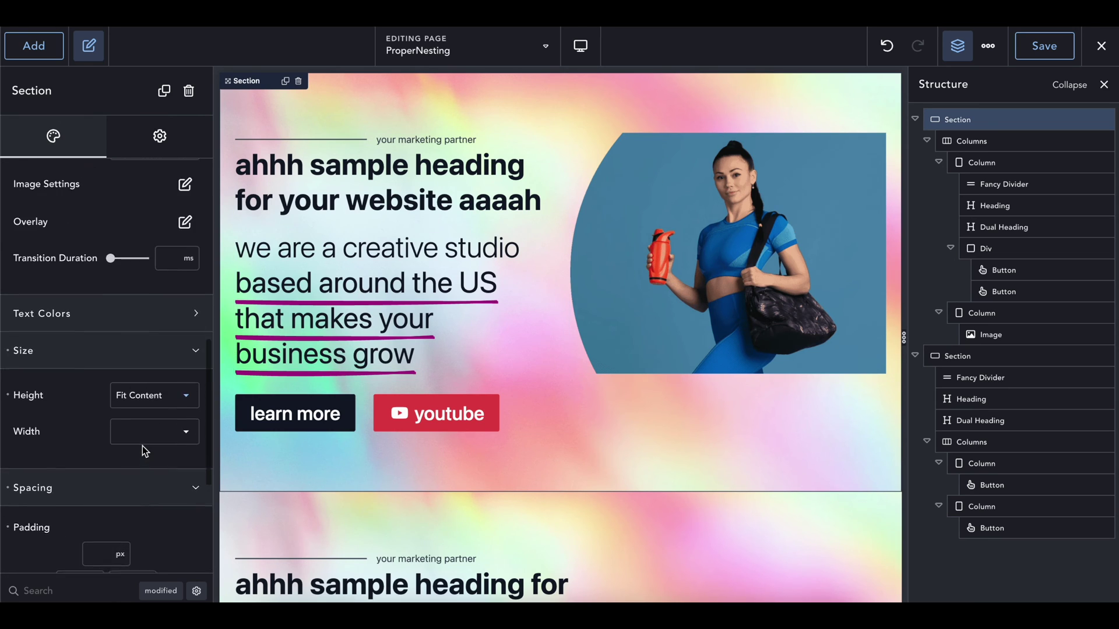
left_click(146, 420)
left_click(140, 486)
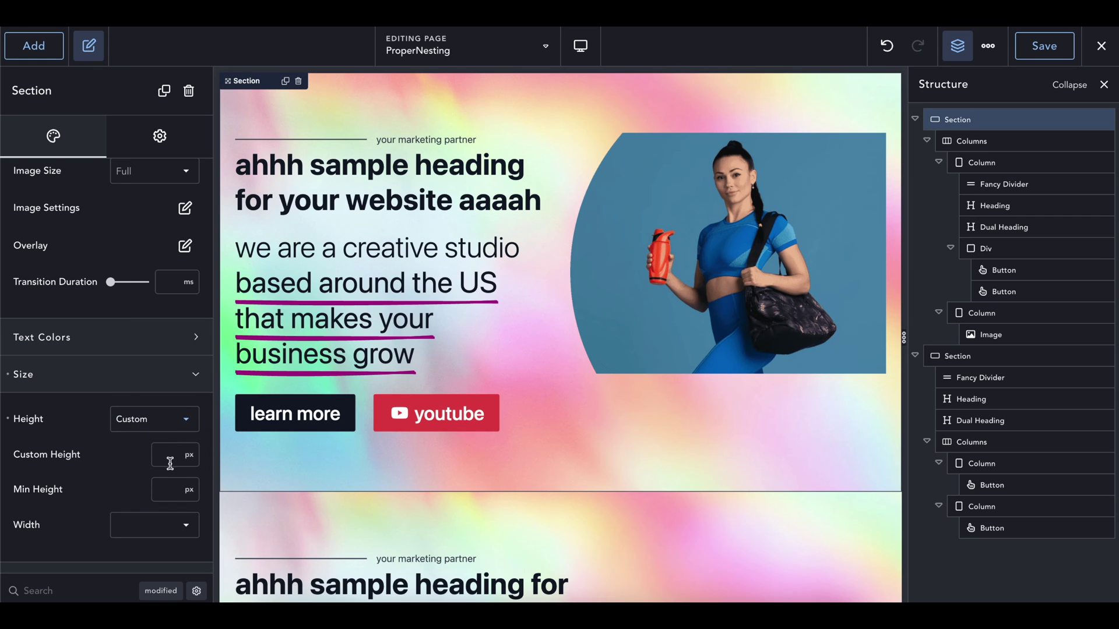
left_click(189, 461)
left_click(186, 462)
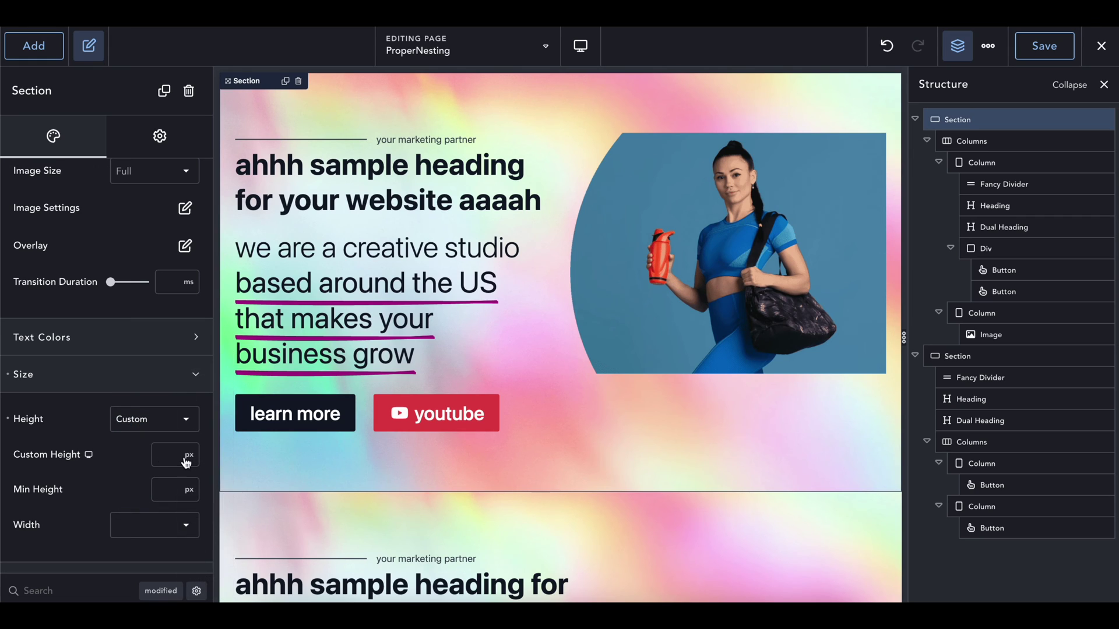
left_click(189, 493)
left_click(187, 518)
left_click(167, 497)
type("100")
left_click(580, 45)
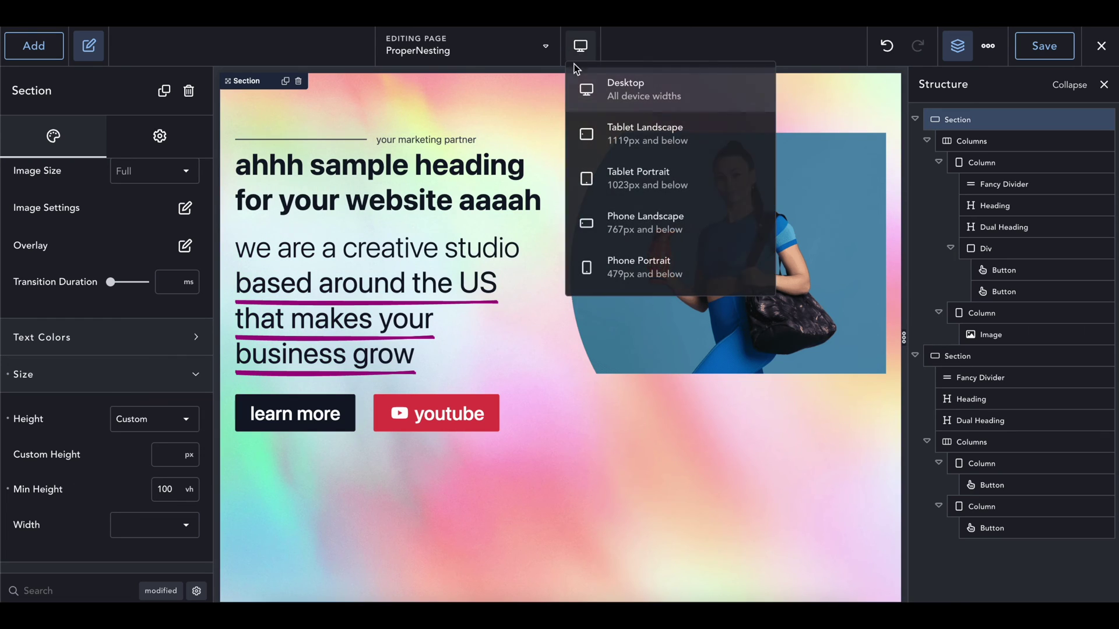
left_click(586, 266)
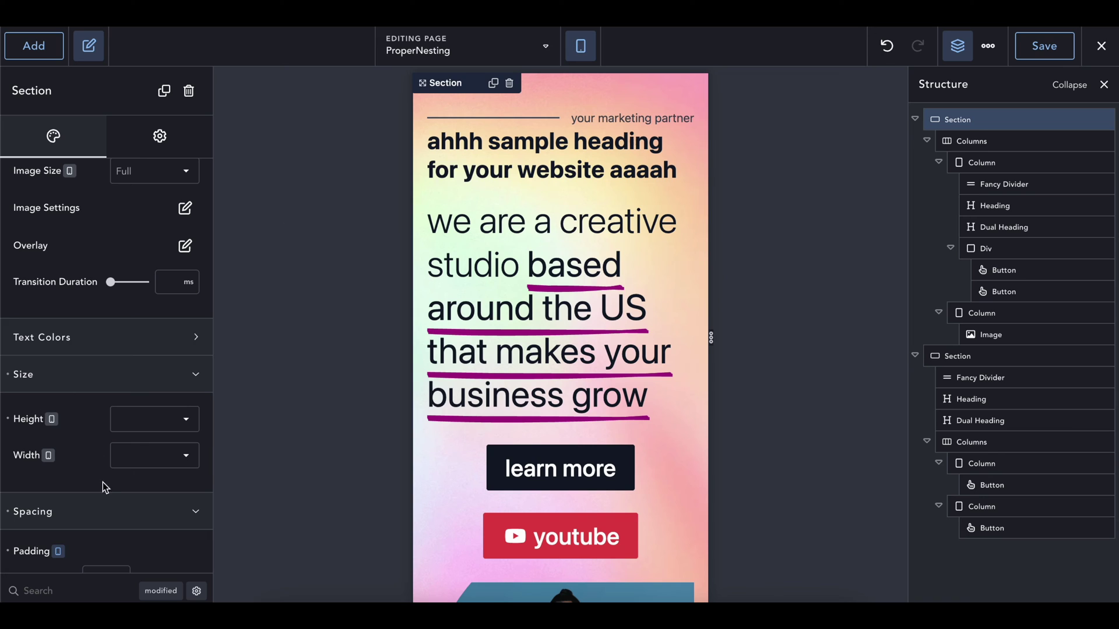
- Preview at desktop, then phone portrait, scrolling to check the stacked hero layout
scroll(163, 282, "up", 3)
left_click(580, 46)
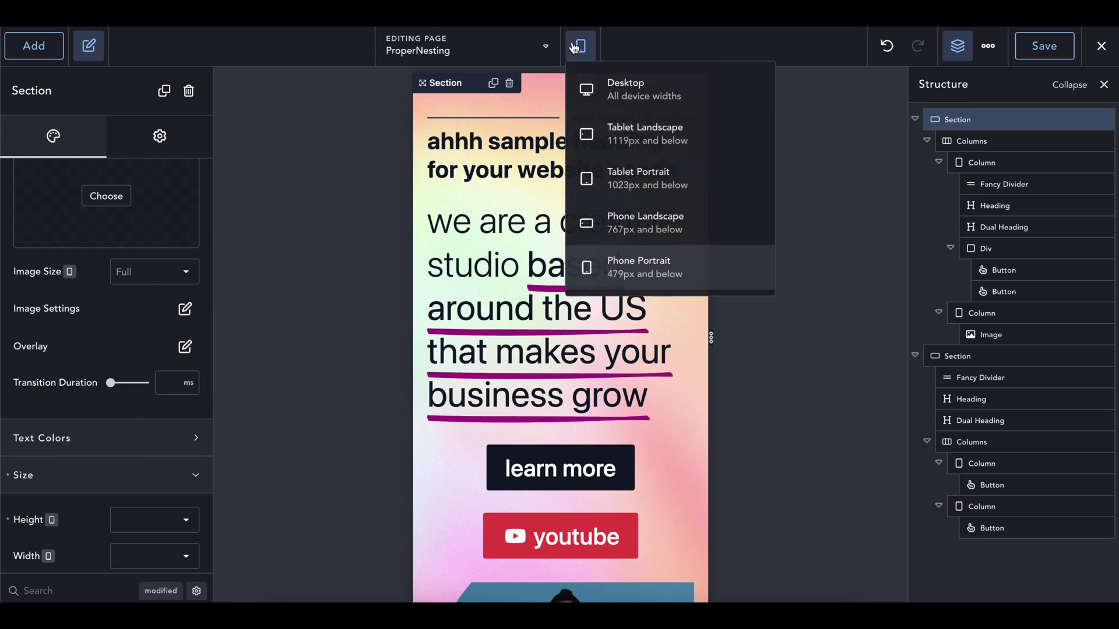
left_click(595, 93)
scroll(153, 471, "down", 2)
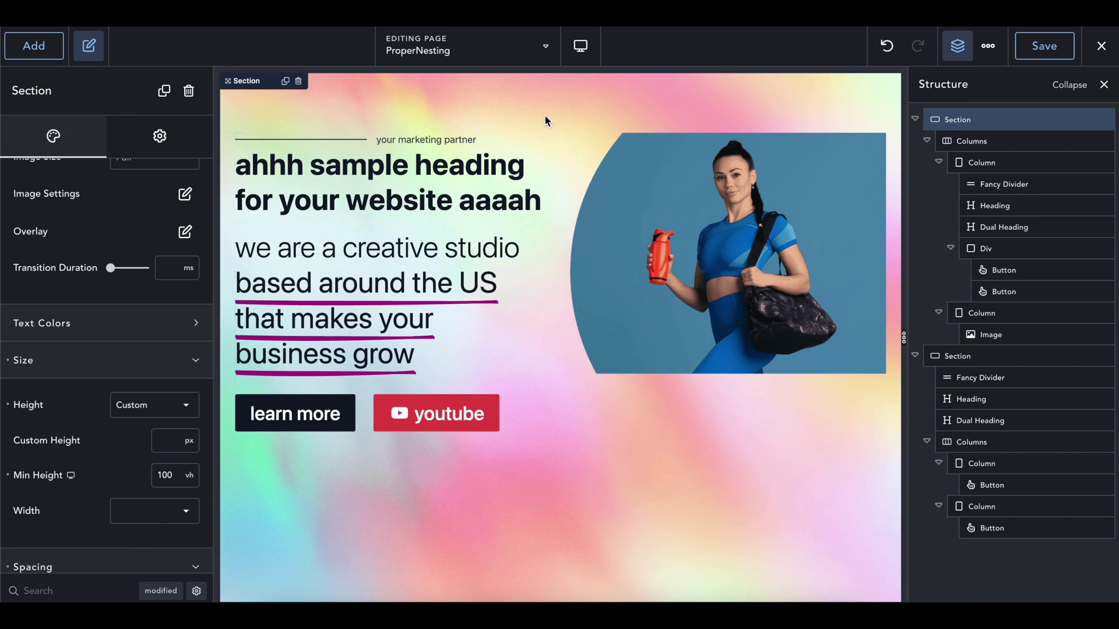
left_click(581, 45)
left_click(629, 260)
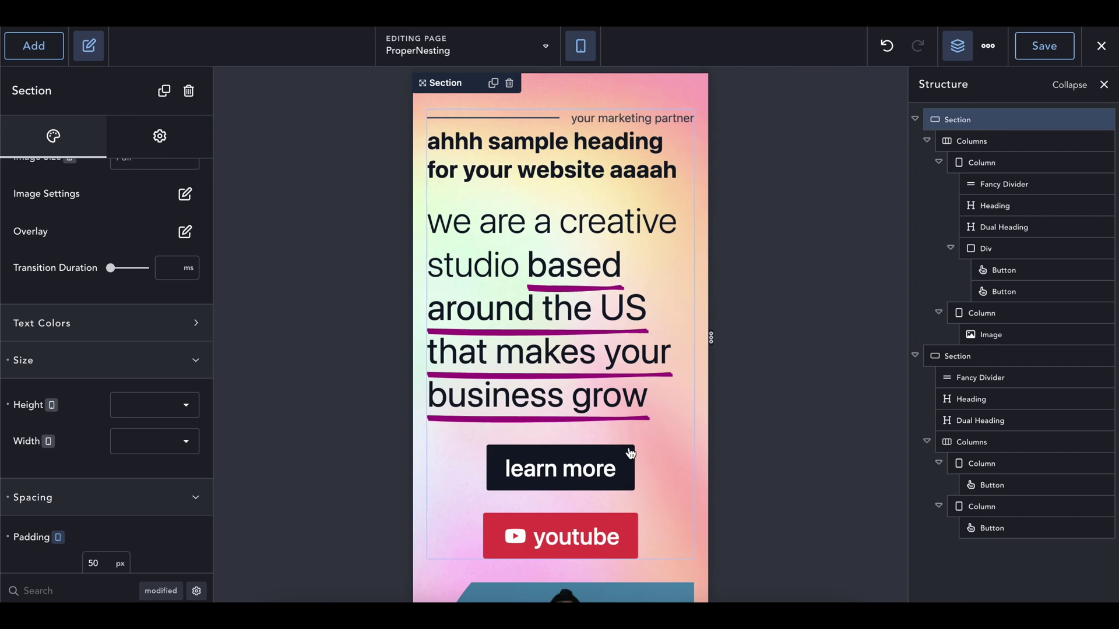
scroll(630, 408, "down", 1)
scroll(651, 352, "up", 1)
scroll(651, 352, "down", 10)
scroll(581, 315, "up", 4)
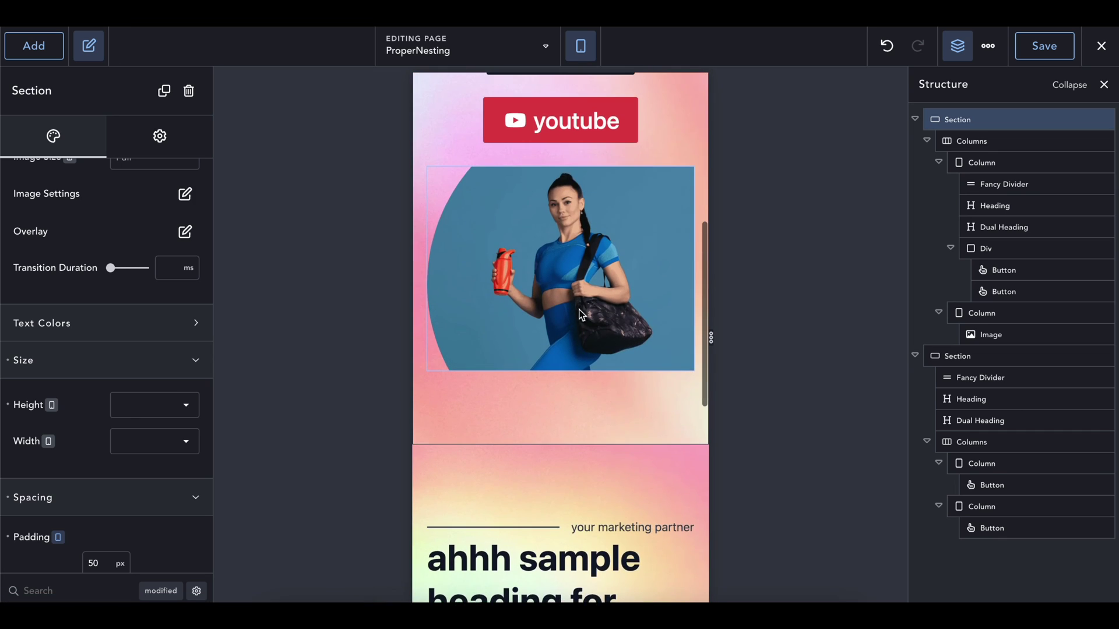
scroll(581, 315, "up", 5)
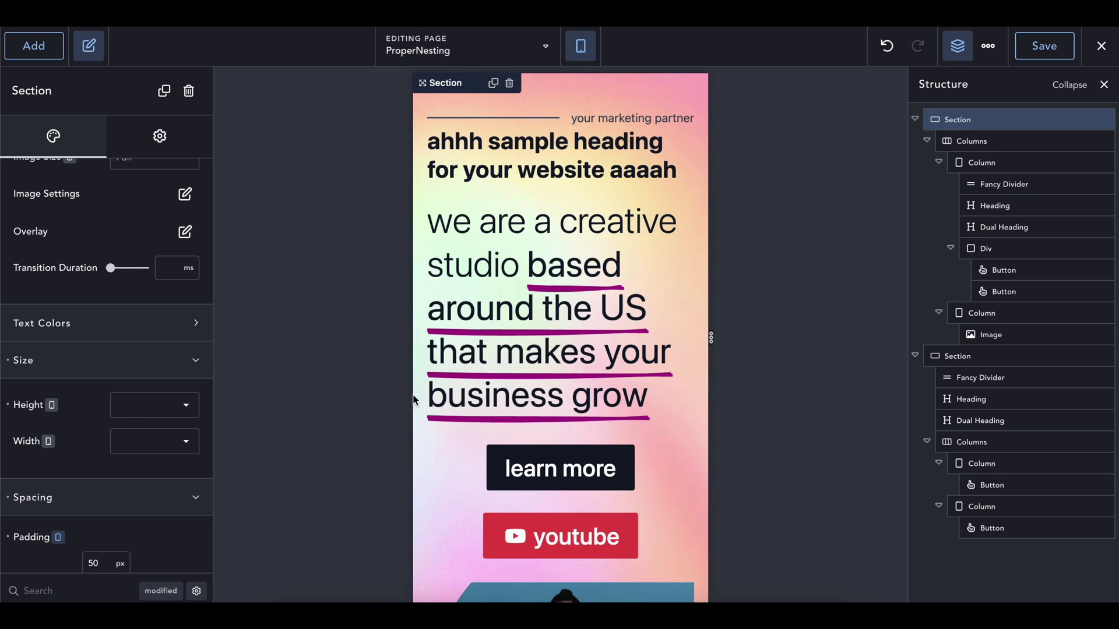
- Return to the desktop preview and try the section height as Fit Content, then Viewport
left_click(580, 45)
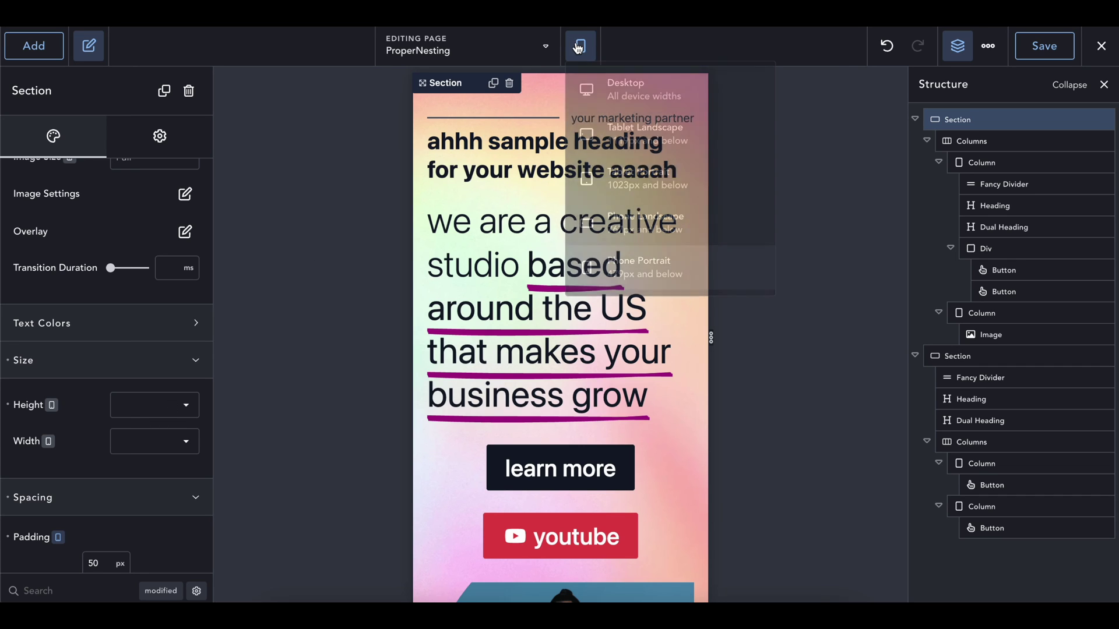
left_click(600, 86)
left_click(155, 406)
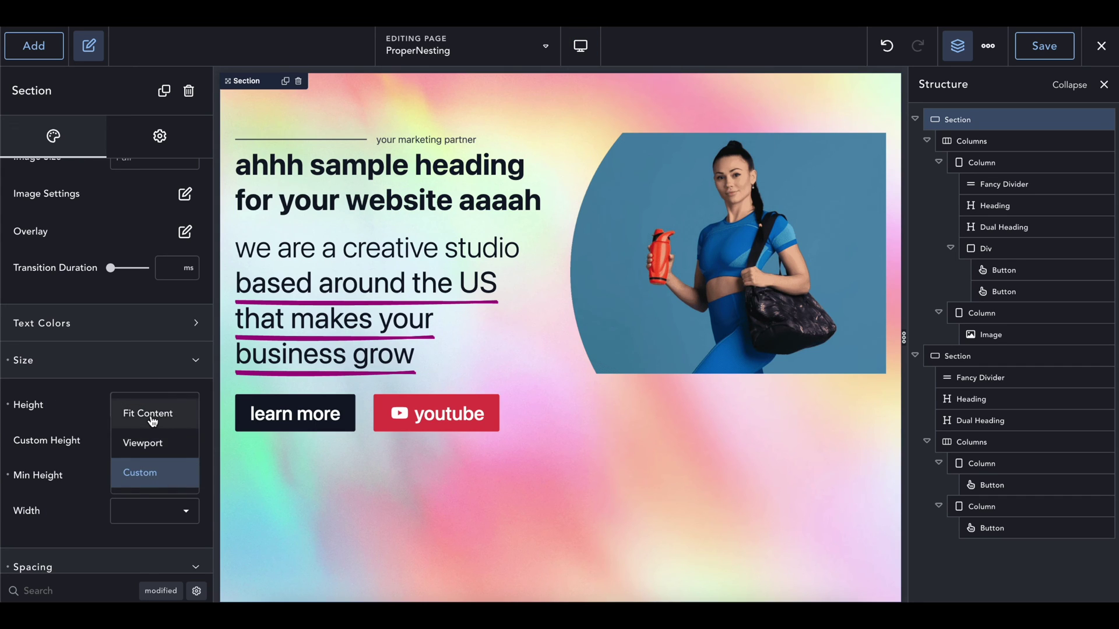
left_click(152, 415)
left_click(154, 405)
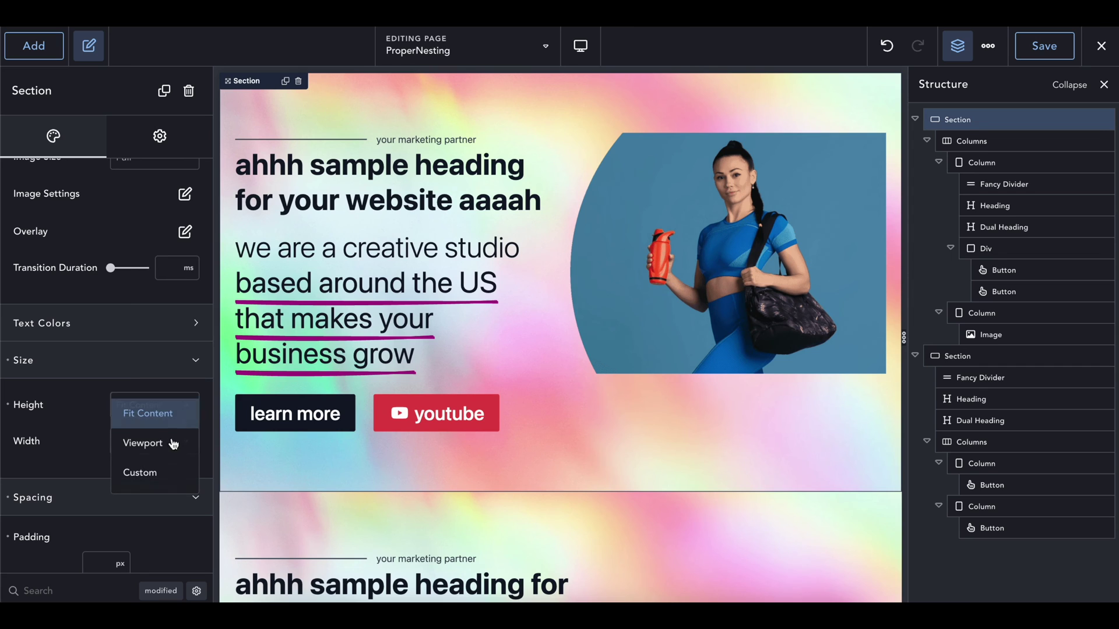
left_click(146, 443)
- Check the page at phone-portrait width and select the hero photo
left_click(581, 46)
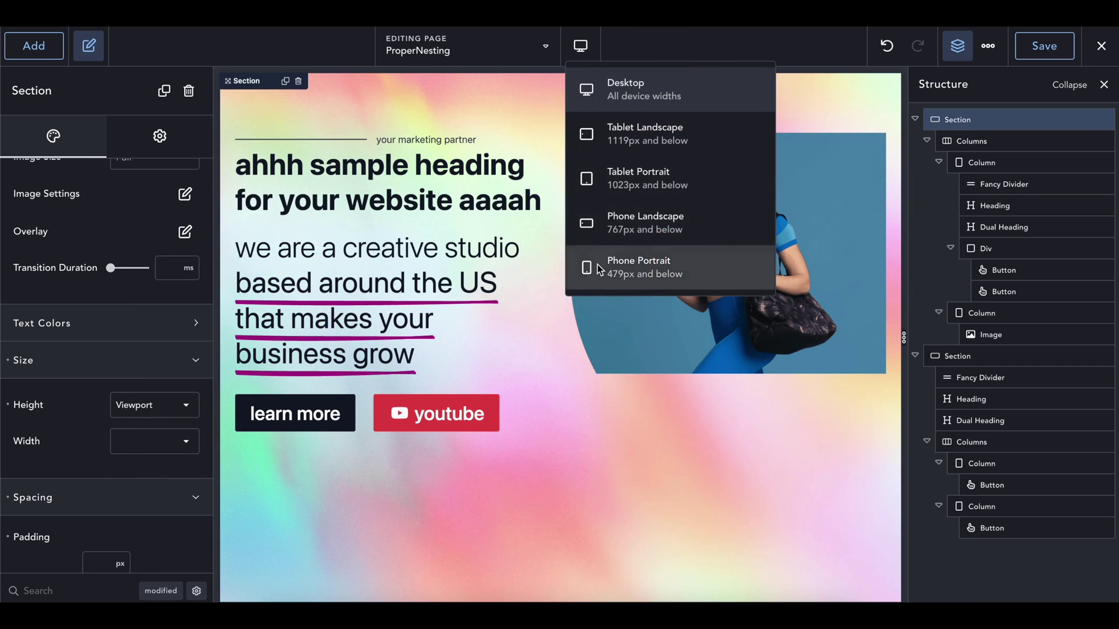
left_click(618, 268)
scroll(520, 558, "down", 5)
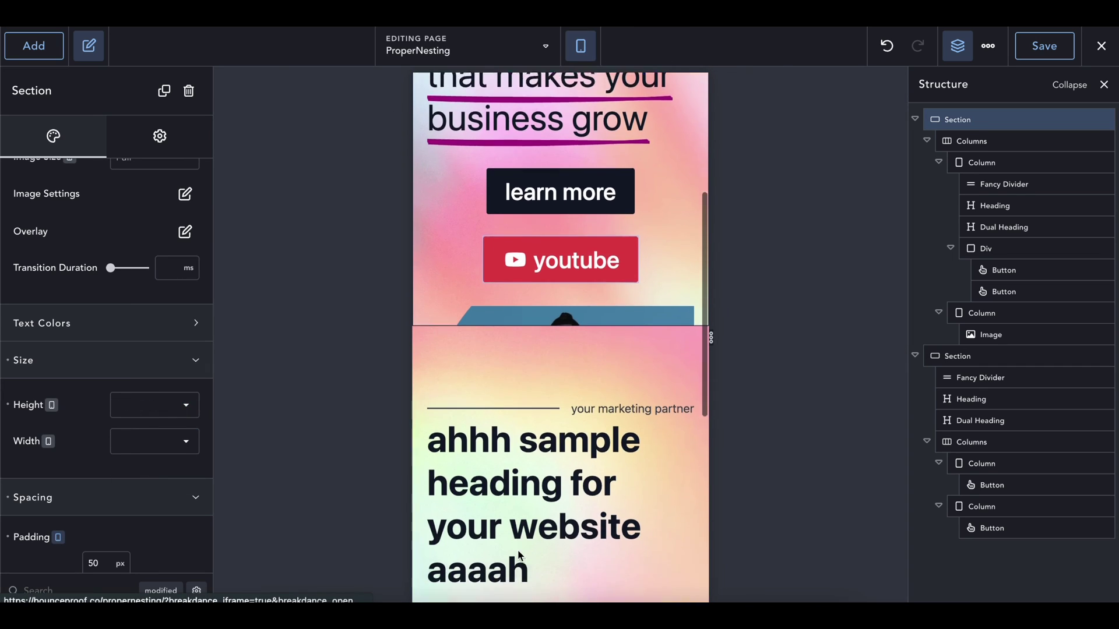
left_click(551, 292)
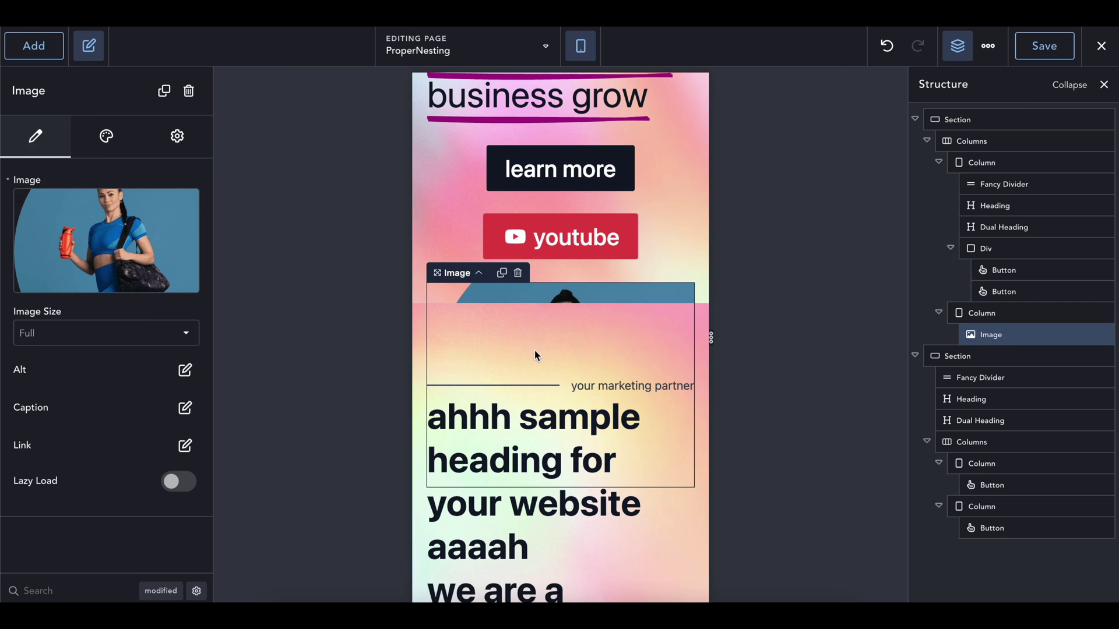
scroll(534, 344, "up", 5)
- On desktop, set the hero section height to Fit Content after trying Custom, and delete the second section
left_click(580, 45)
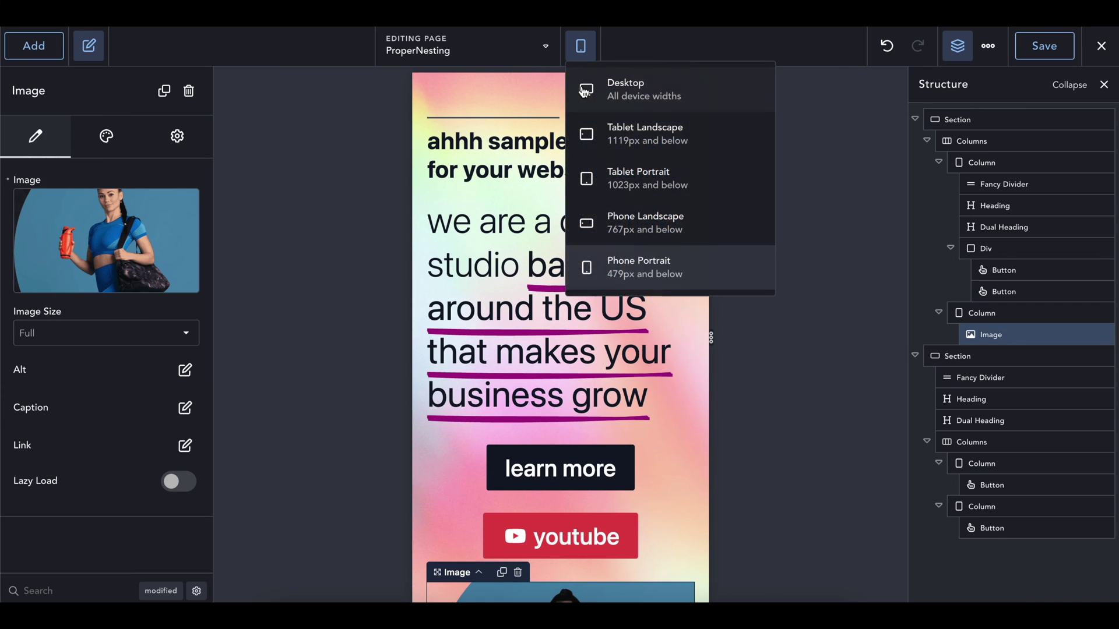
left_click(606, 90)
left_click(547, 92)
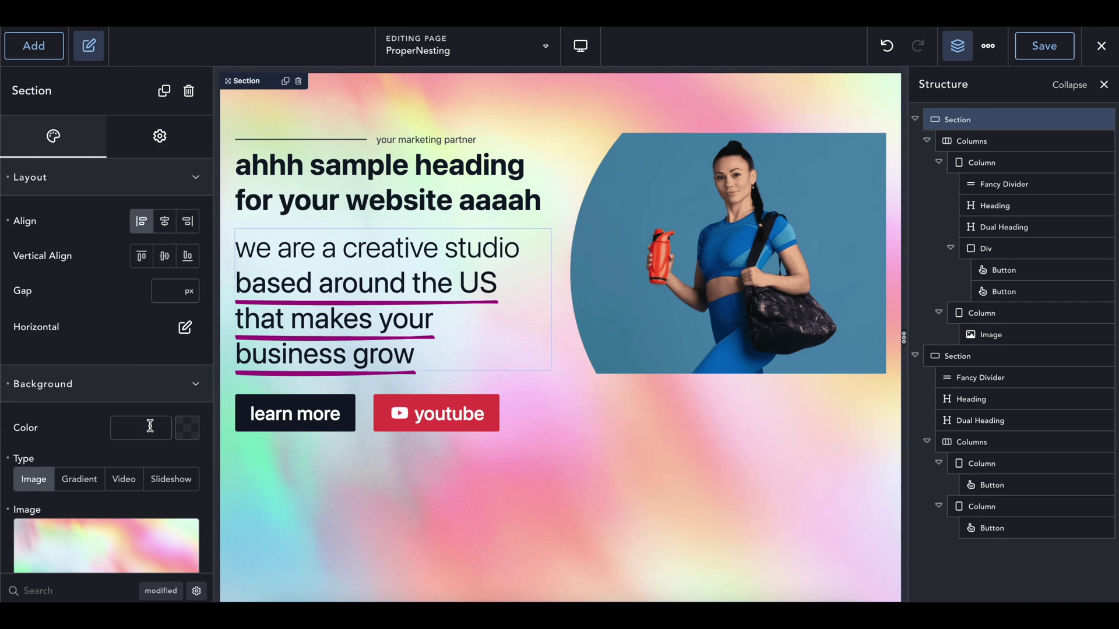
scroll(151, 425, "down", 10)
left_click(152, 321)
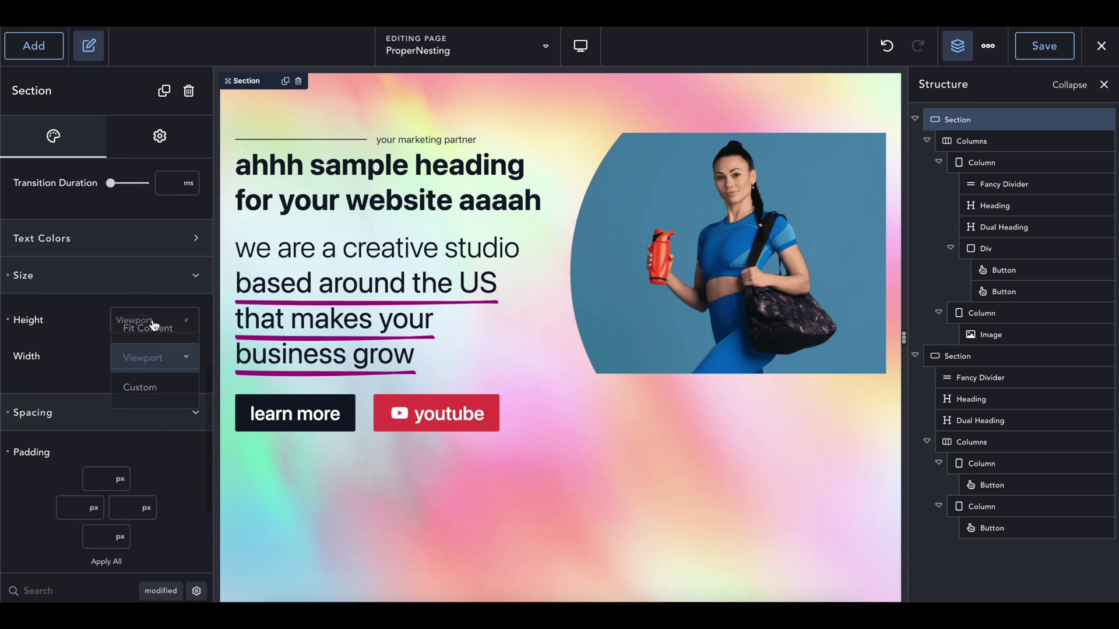
left_click(156, 387)
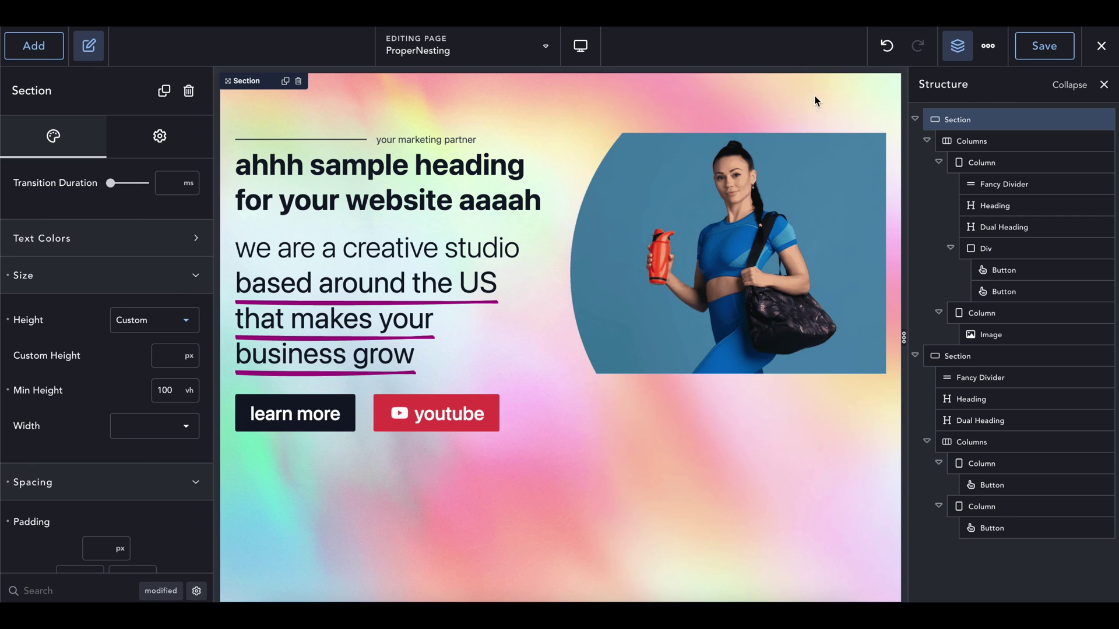
left_click(135, 322)
left_click(142, 325)
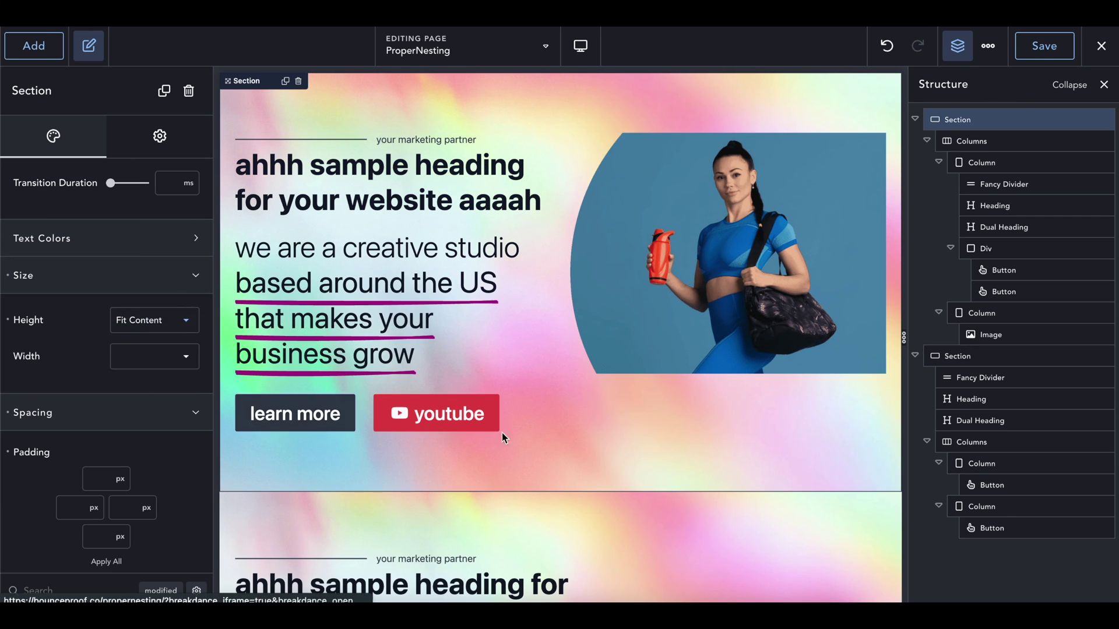
left_click(1103, 356)
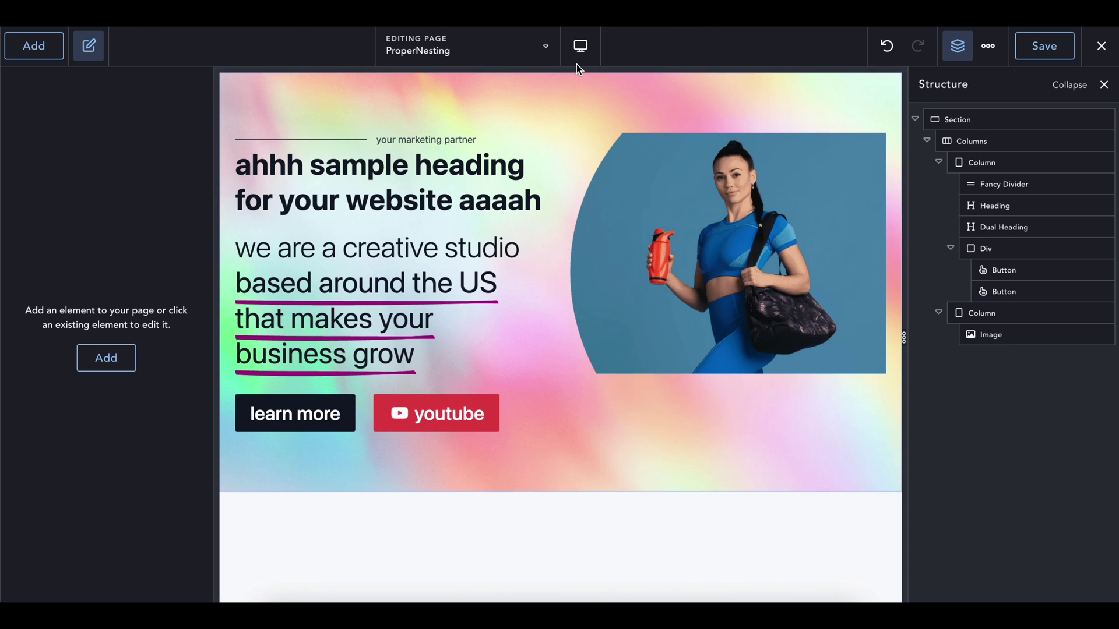
left_click(581, 47)
left_click(602, 277)
scroll(627, 385, "down", 4)
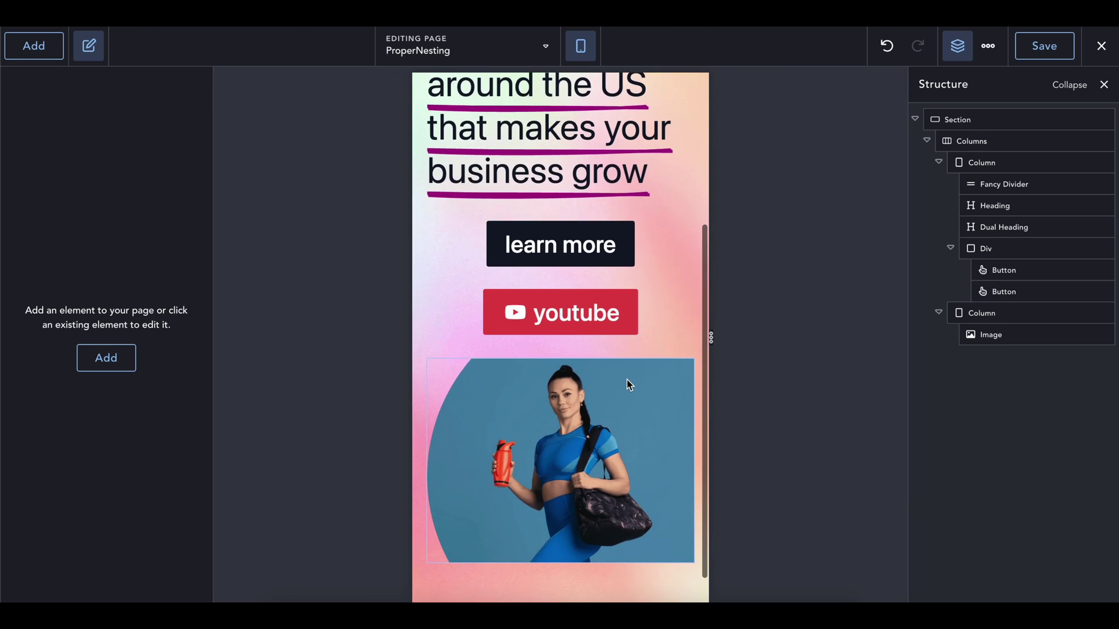
scroll(627, 384, "up", 5)
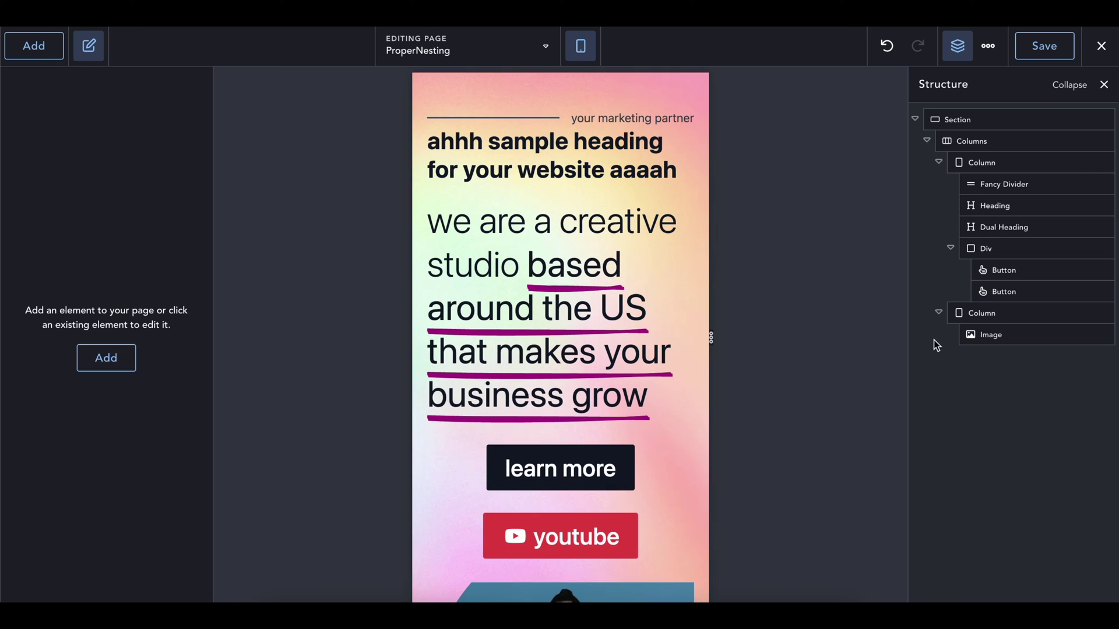
left_click(585, 58)
left_click(584, 79)
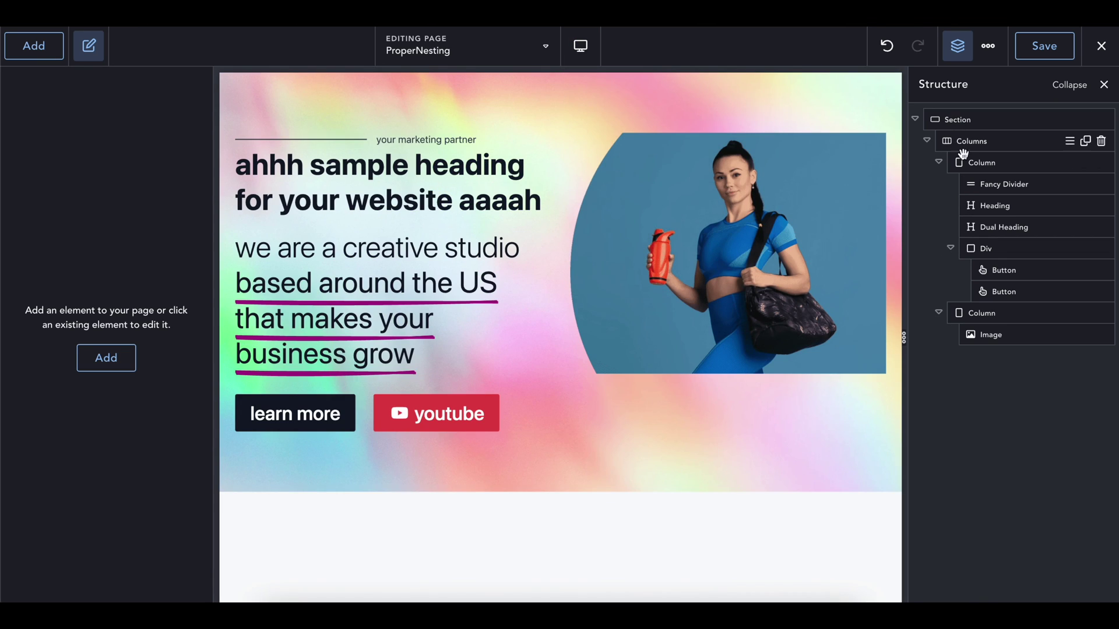
left_click(982, 162)
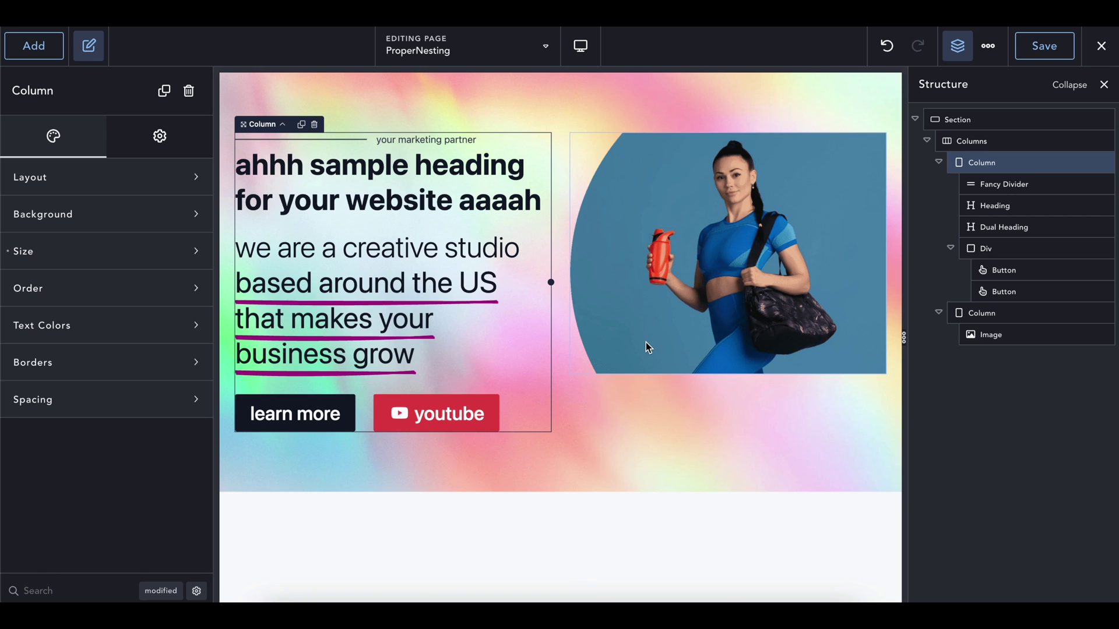
left_click(994, 142)
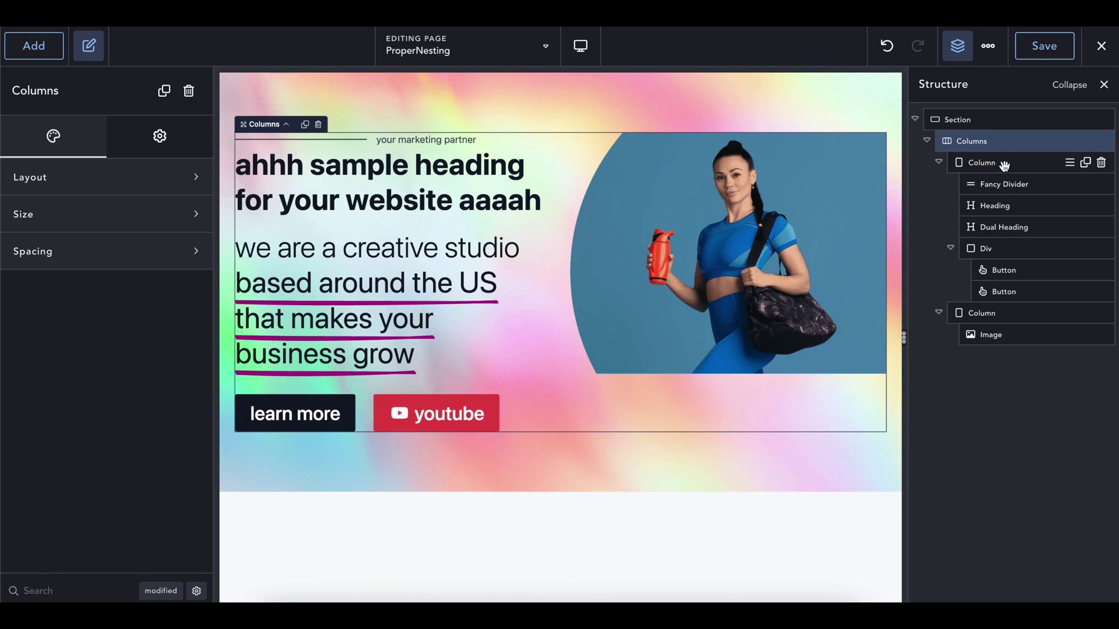
left_click(1000, 163)
left_click(992, 145)
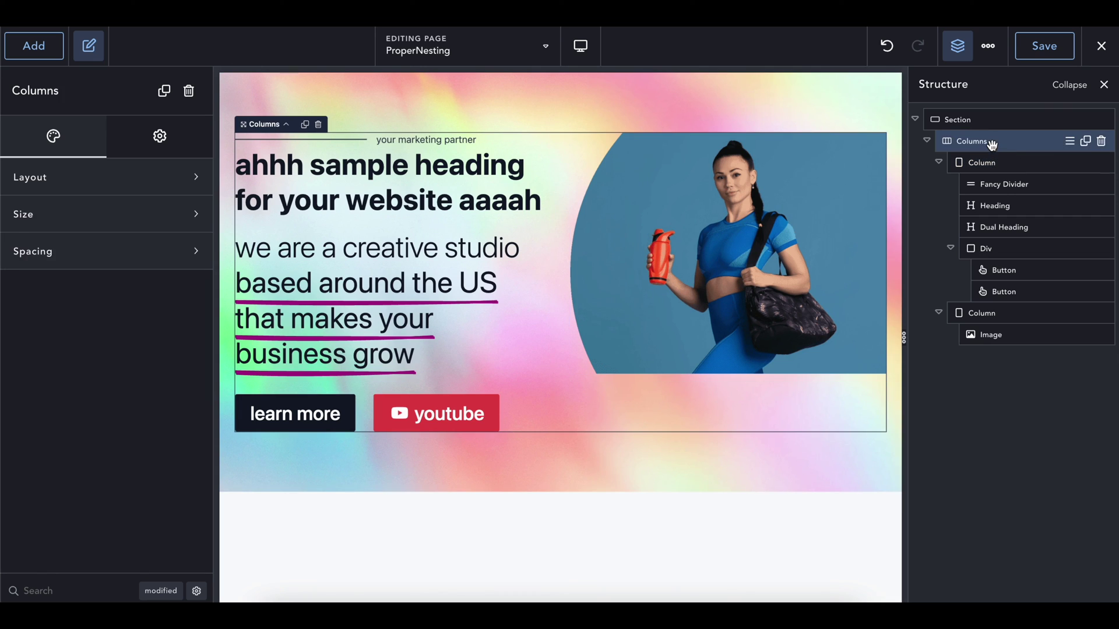
left_click(994, 251)
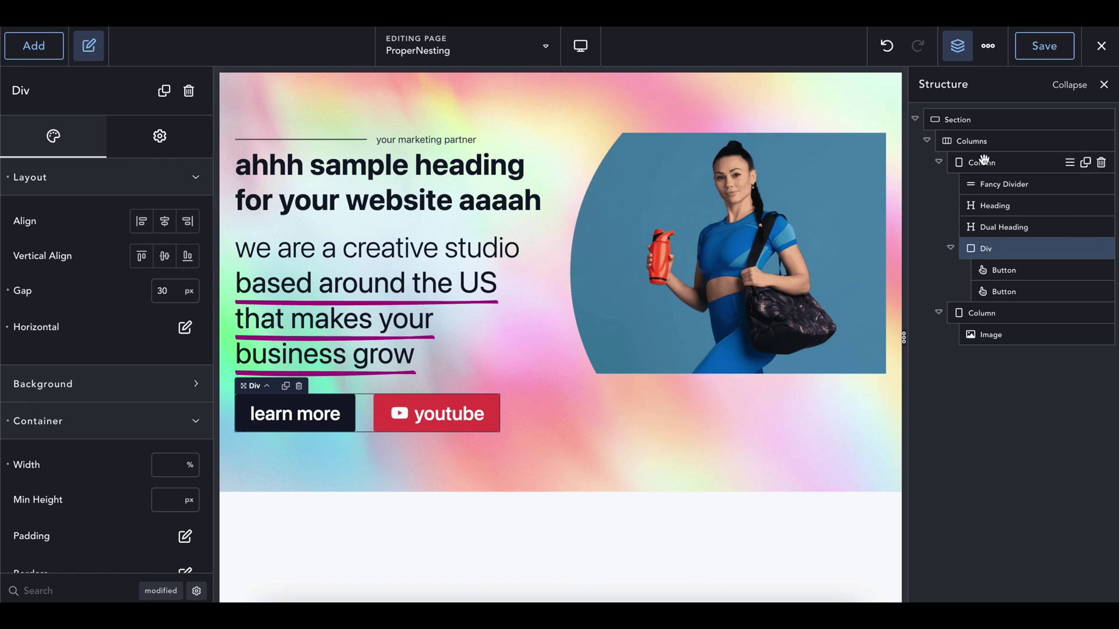
left_click(971, 313)
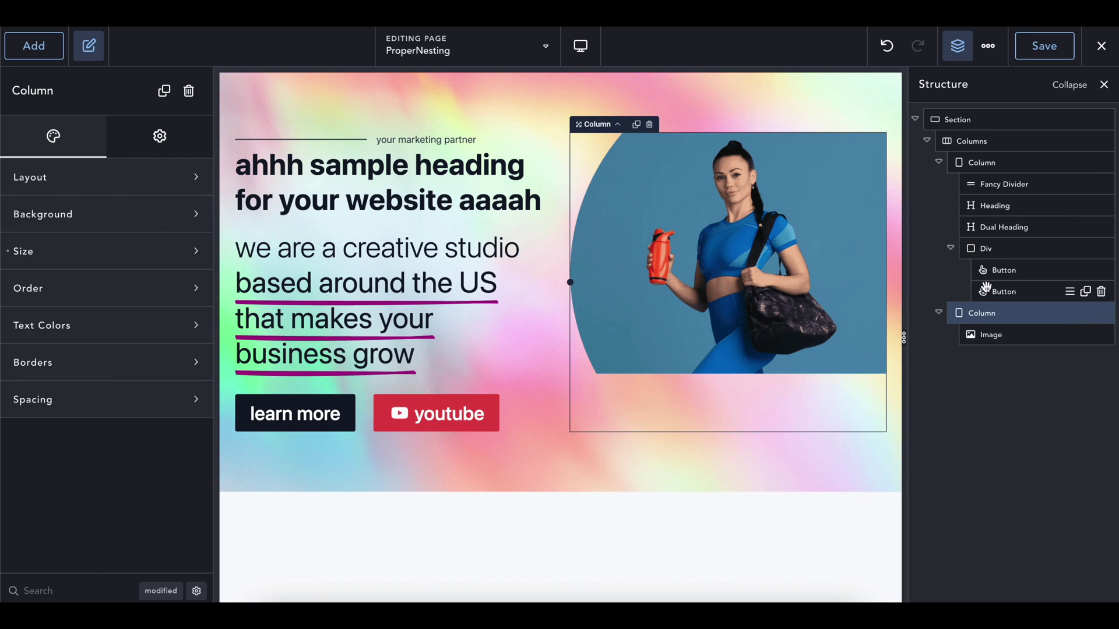
left_click(627, 123)
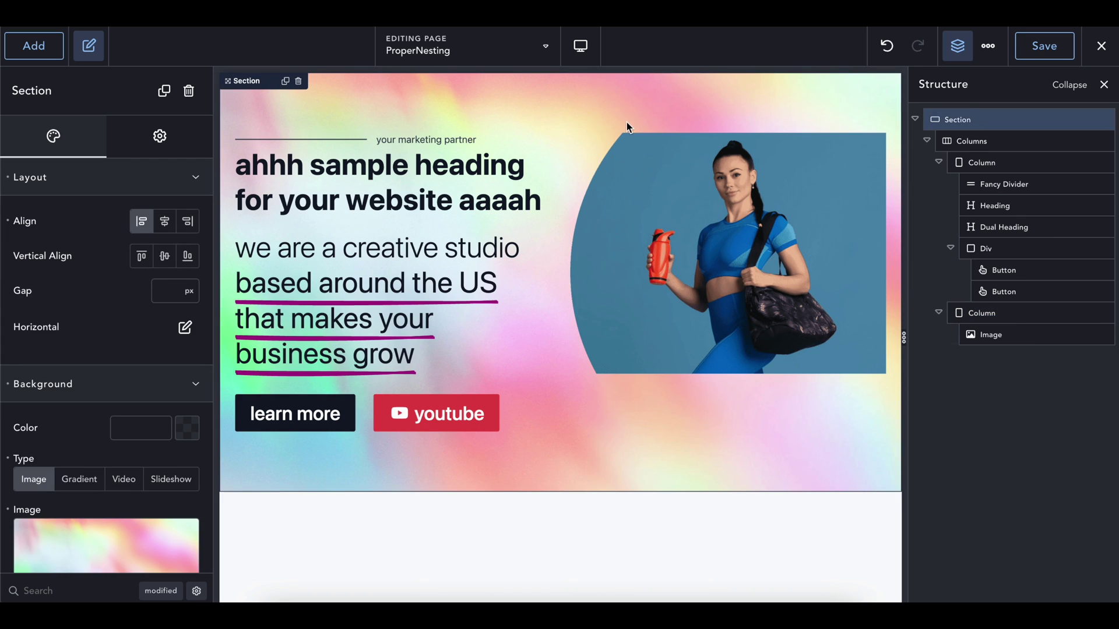